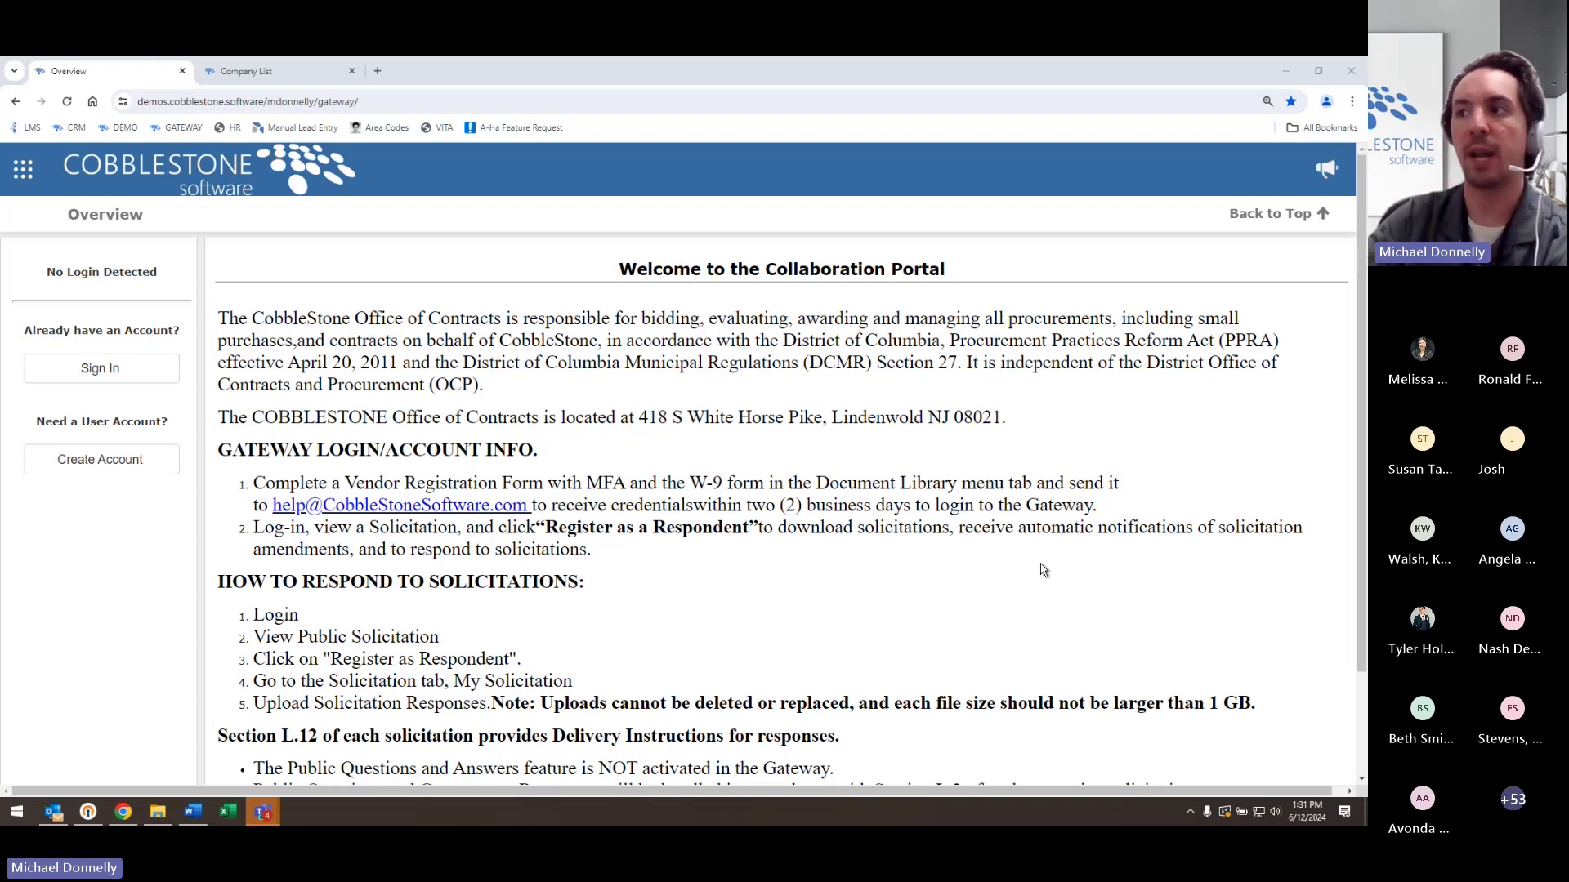
- Start a new Gateway account signup and choose Vendor as the account type
click(112, 464)
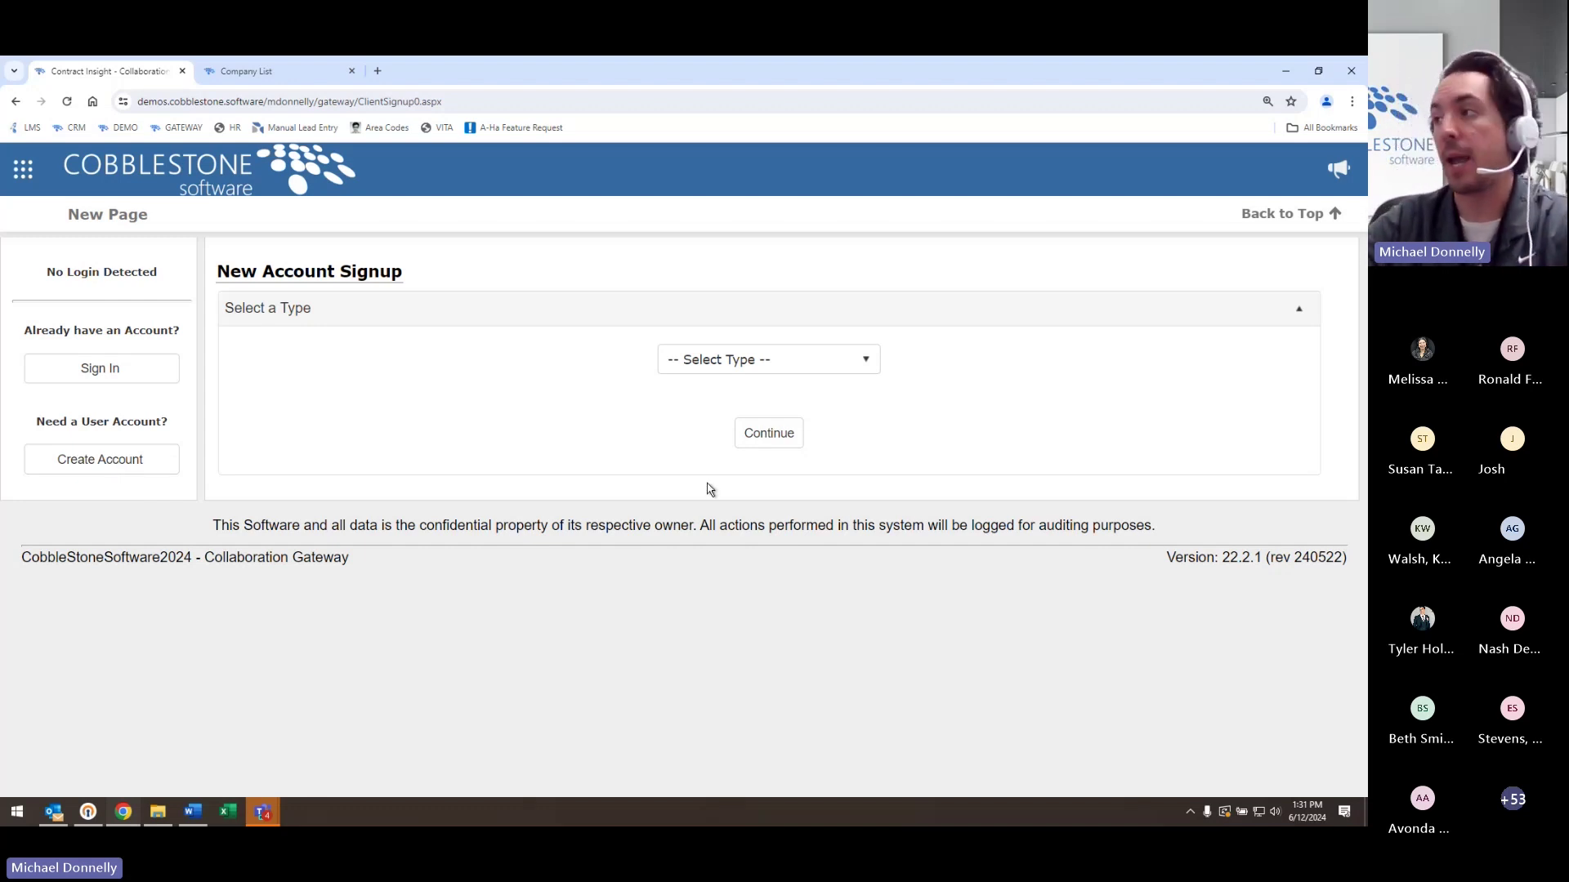
click(848, 369)
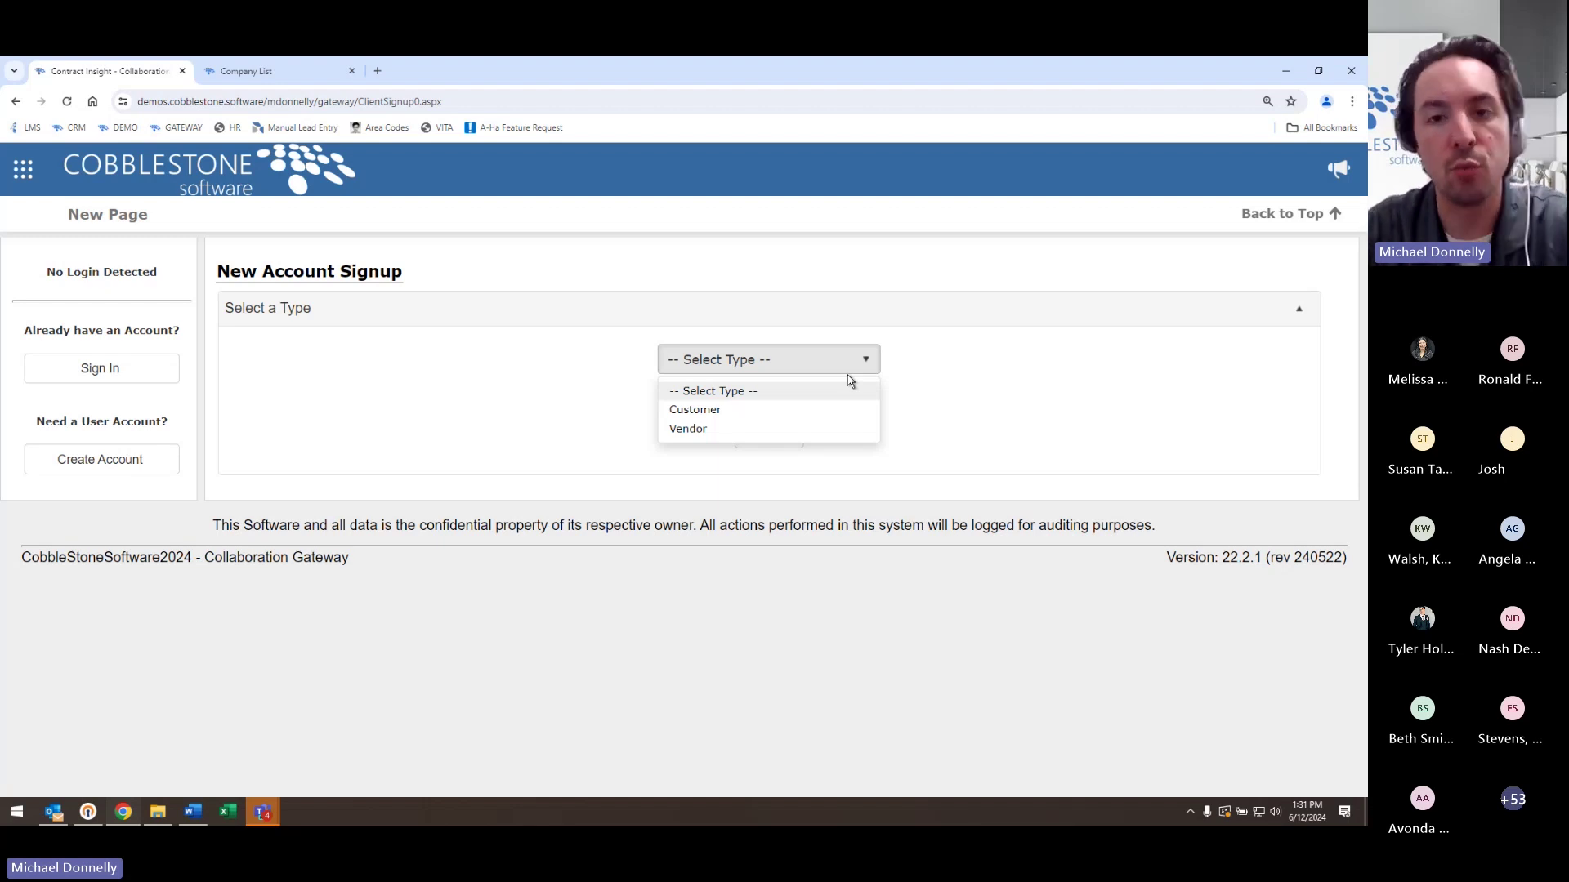
click(803, 414)
- Enter 'ZZ Company' as the company name and fill in its tax ID
click(776, 433)
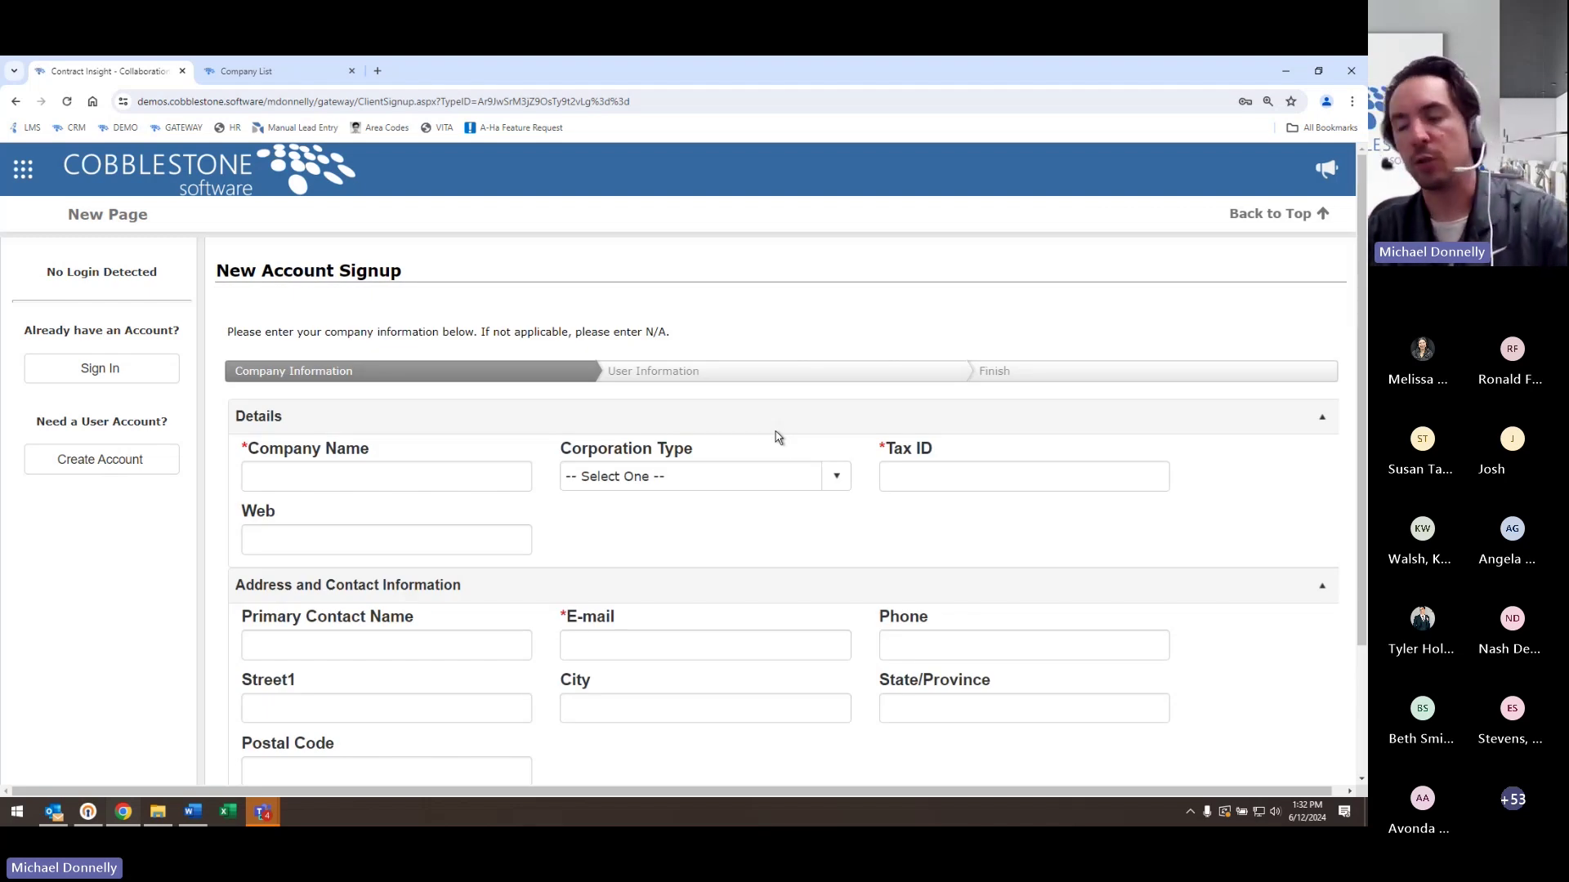
scroll(1239, 325, down, 1)
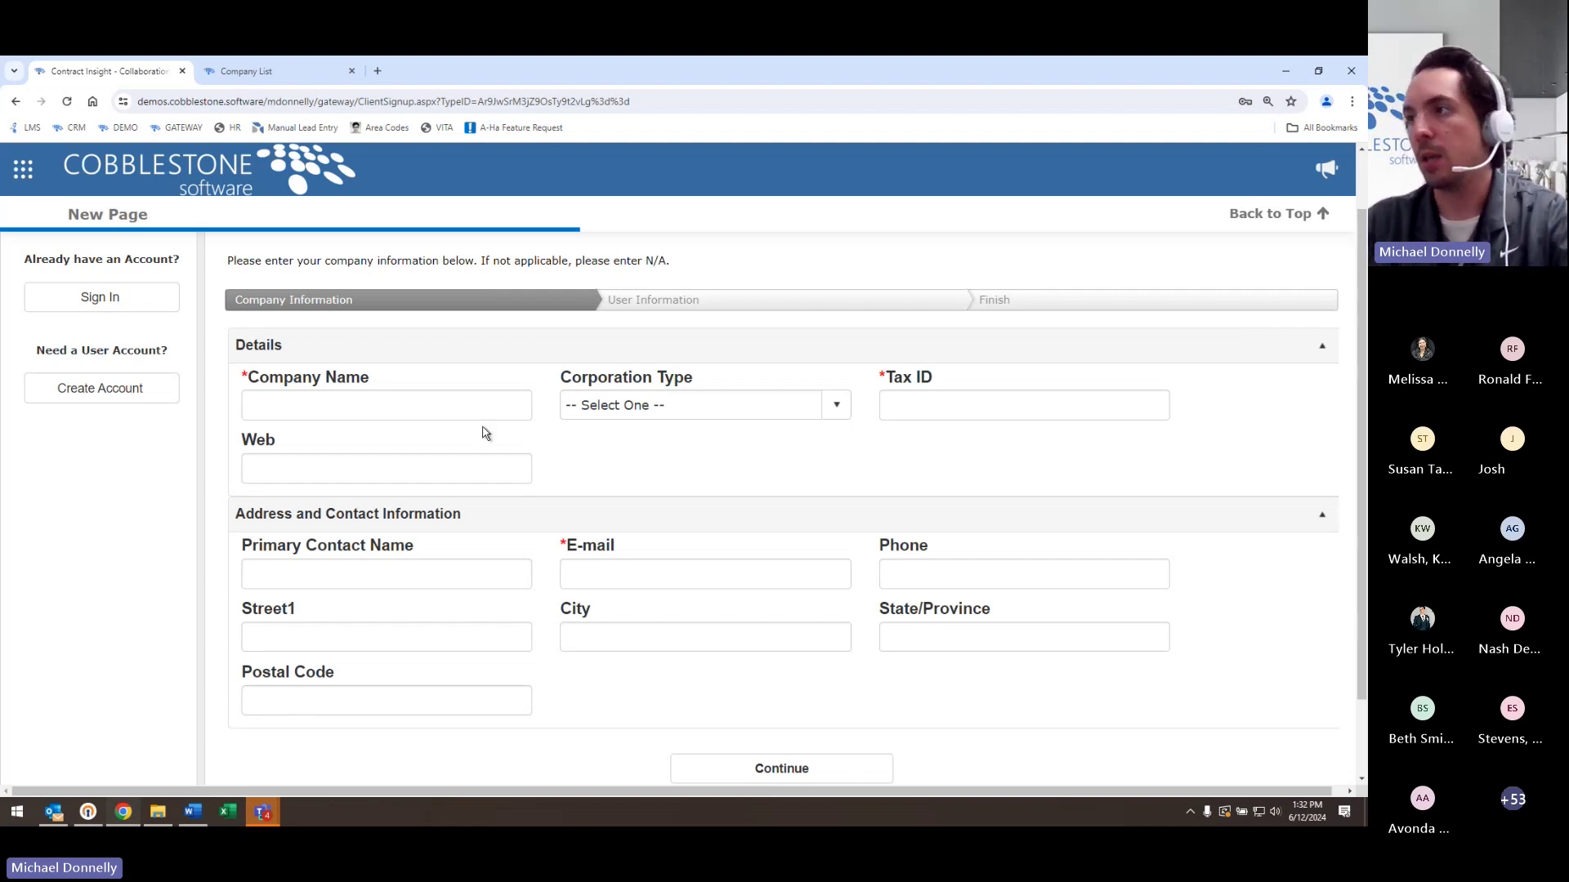
click(500, 405)
text(ZZ Company)
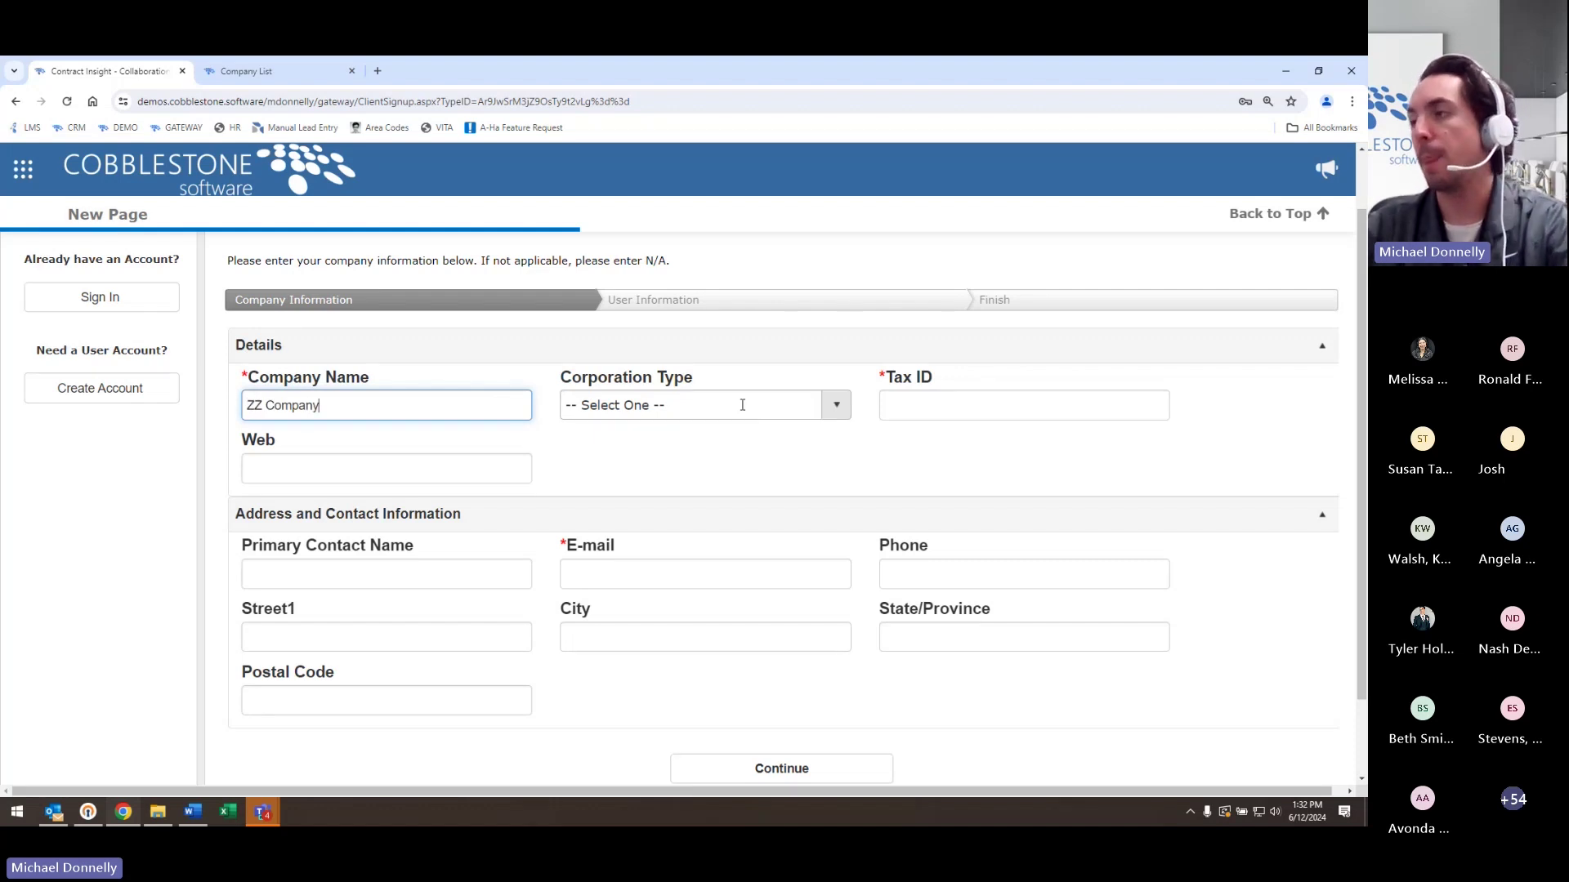
click(920, 417)
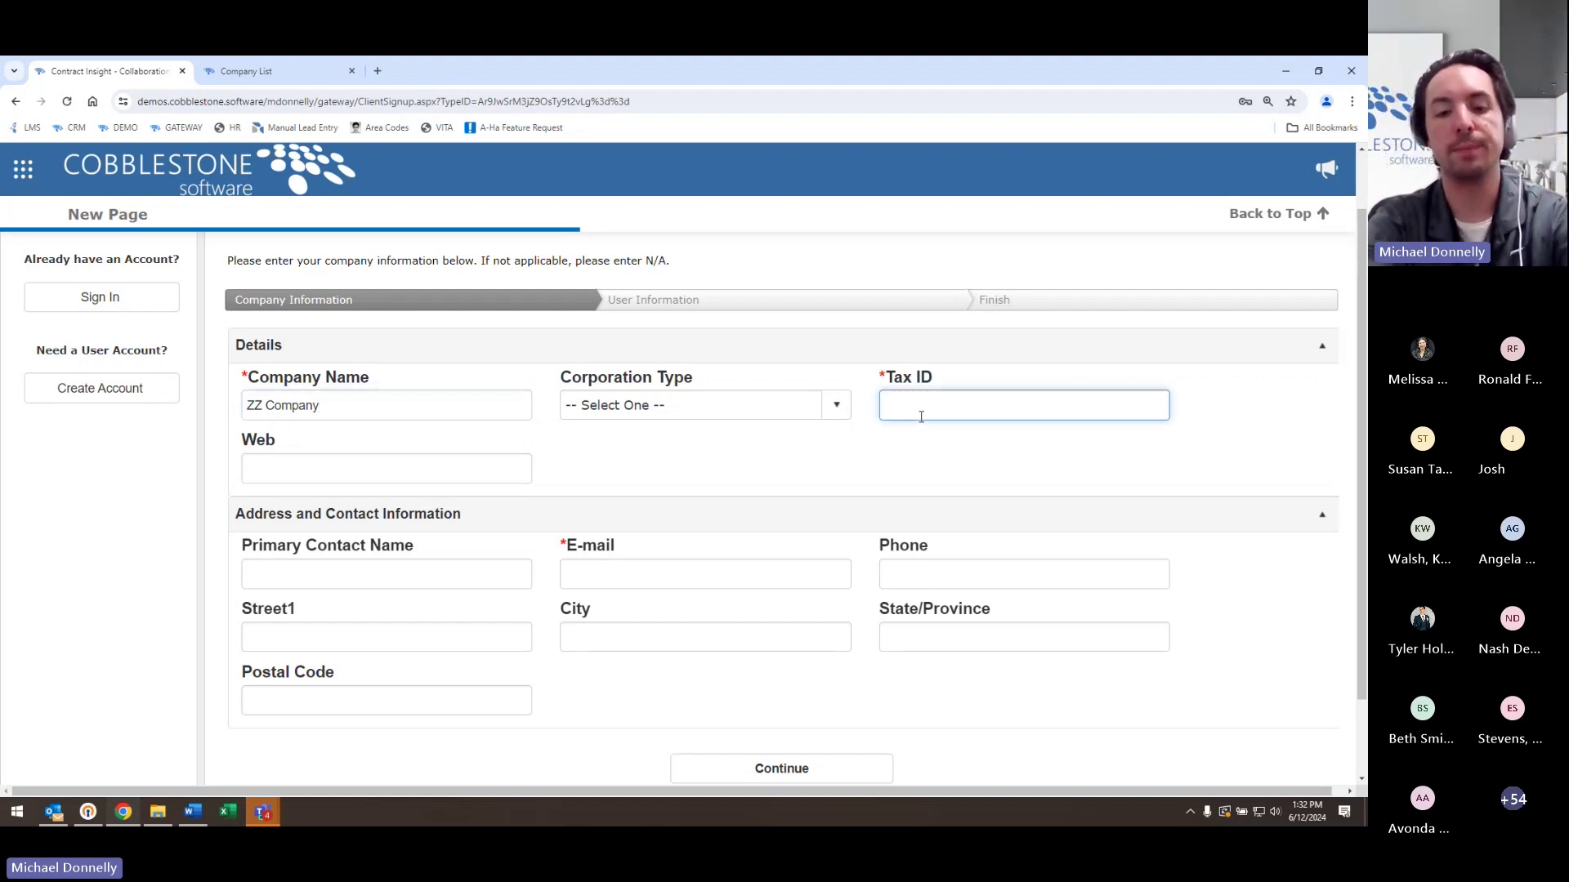
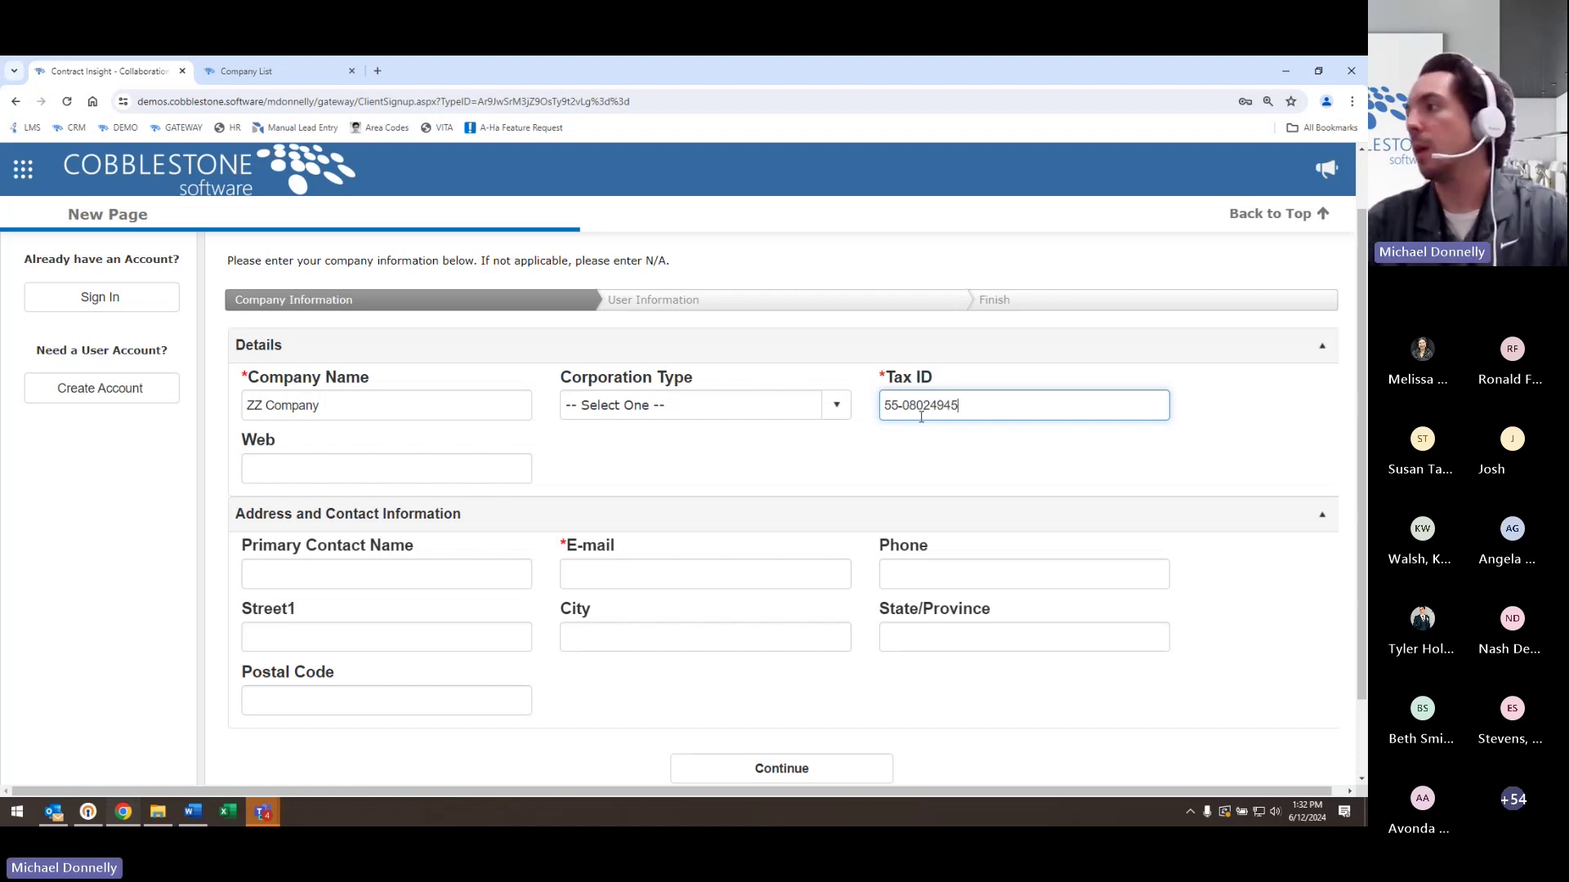
click(918, 454)
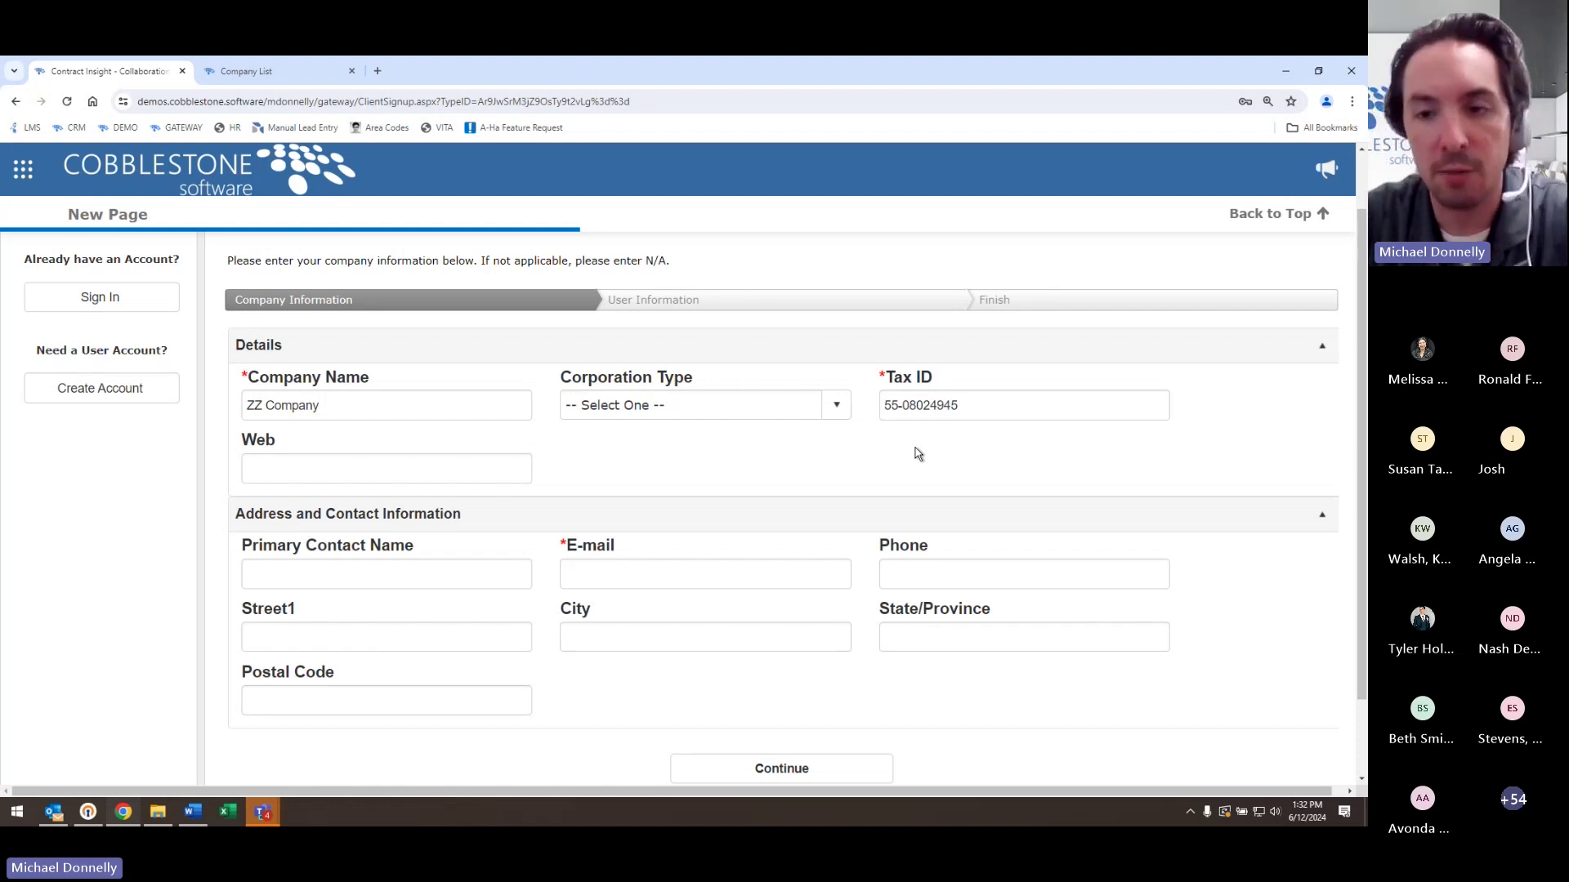
- Enter the primary contact's name and e-mail address, then submit the company information
click(513, 582)
text(S)
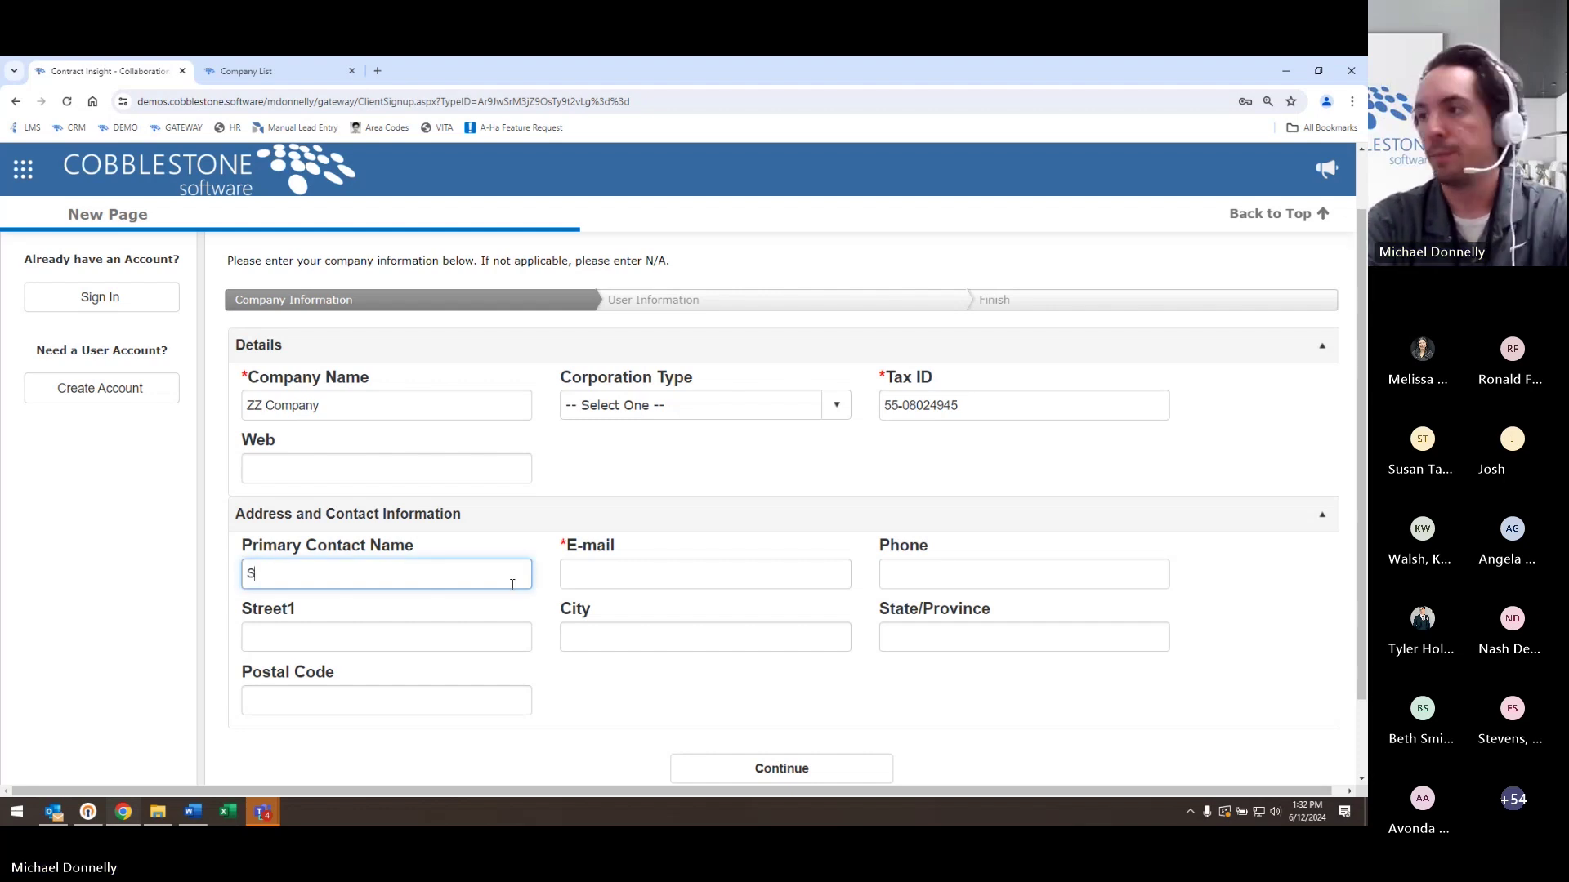
text(ally Die)
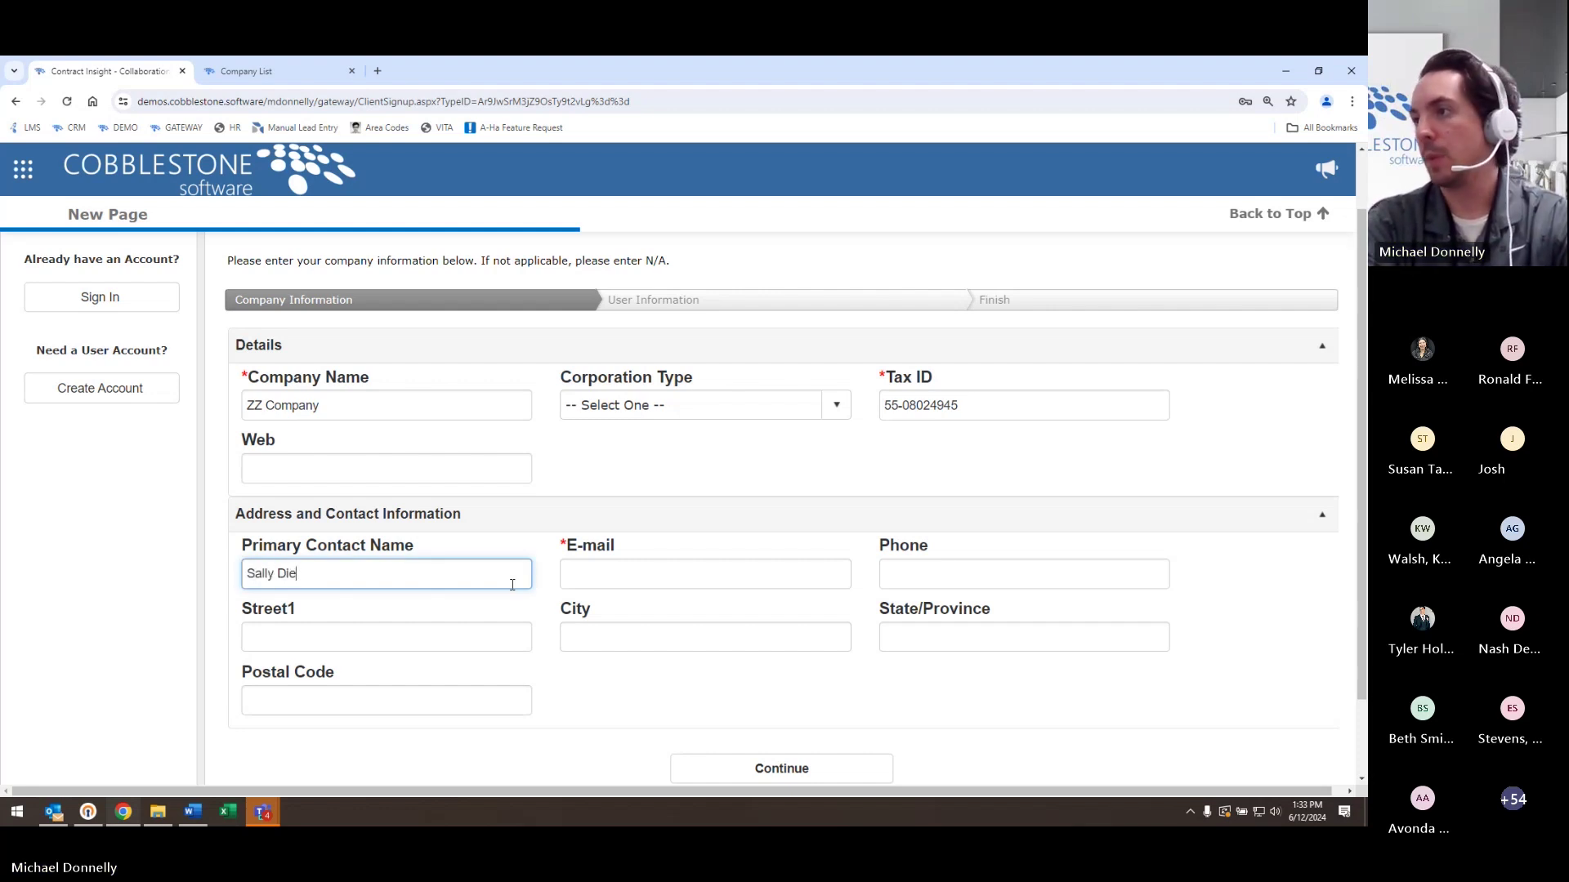
key(BackSpace)
key(BackSpace)
text(oe)
key(Tab)
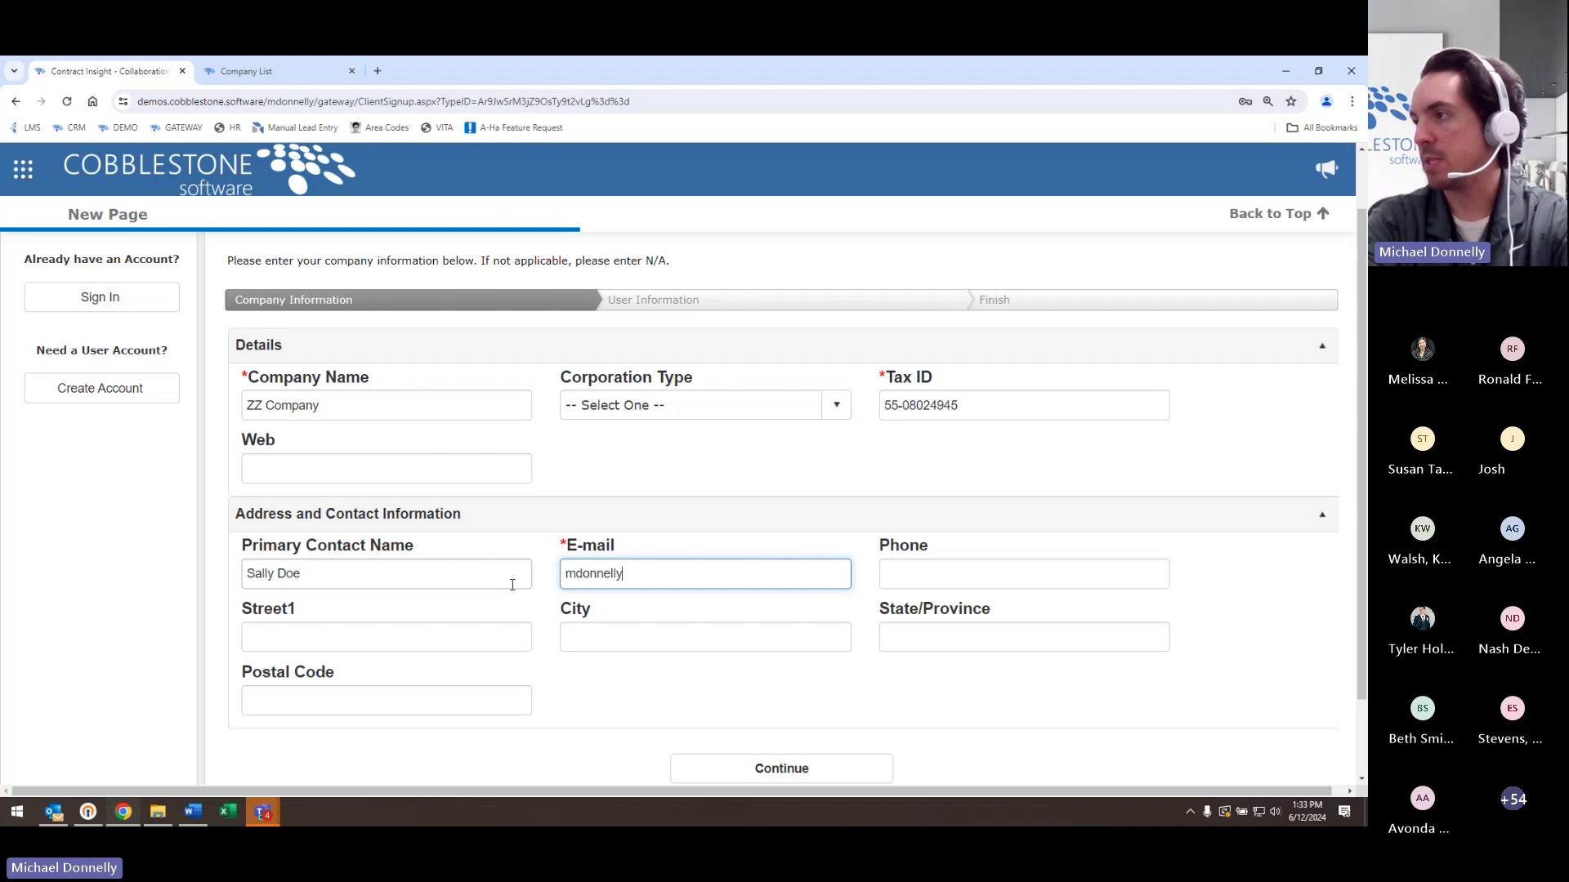
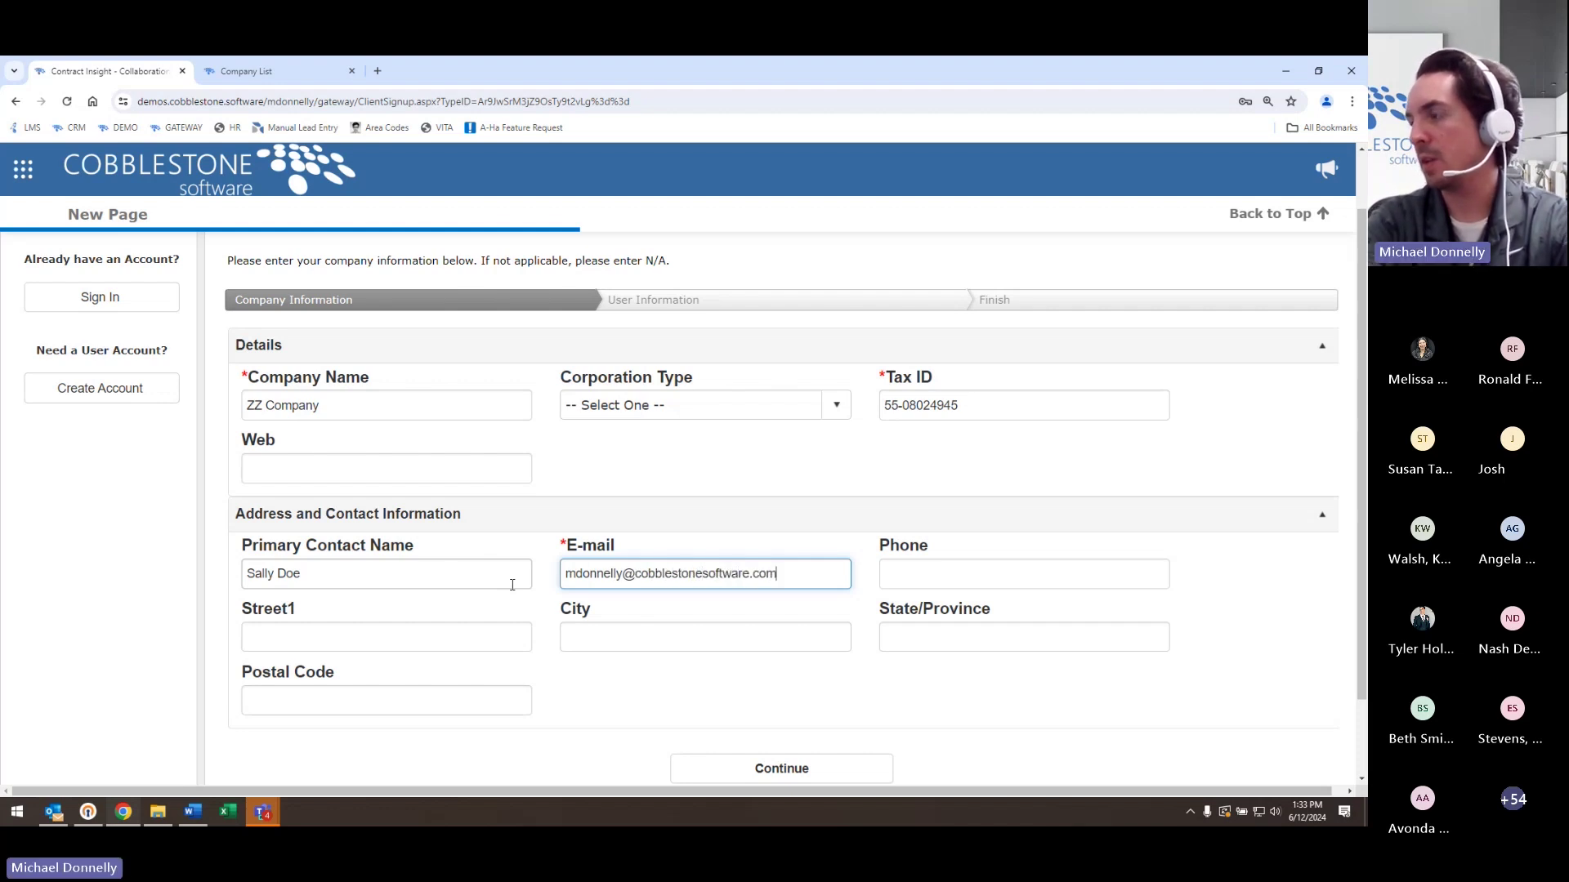
click(777, 765)
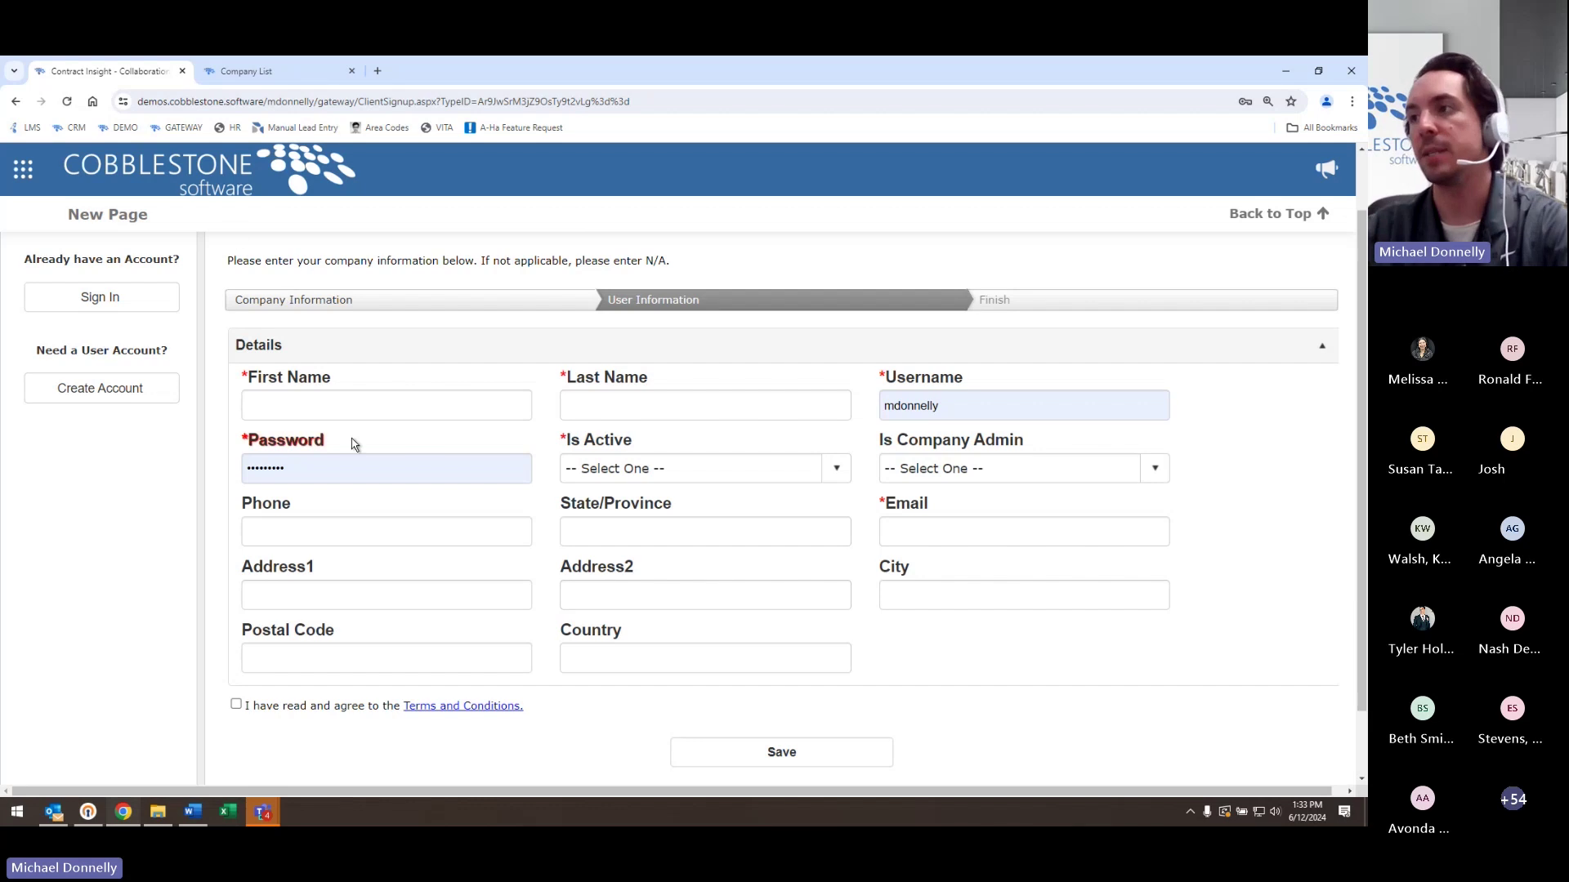
- Fill in the user's first and last name, username and password, and mark the user Active
click(353, 405)
text(Sally)
key(Tab)
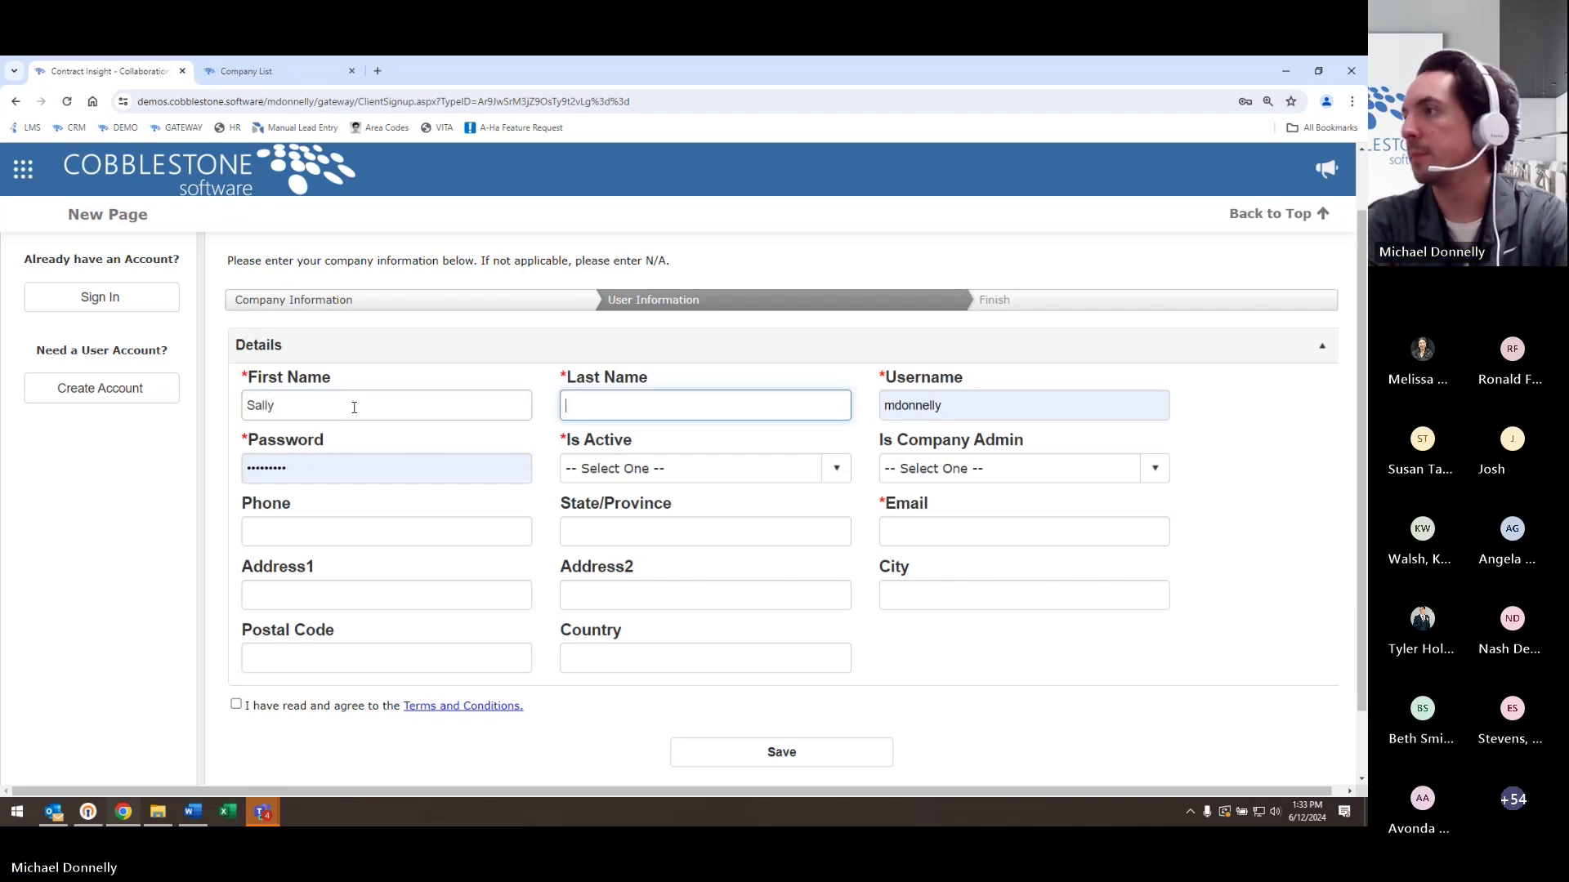
text(Doe)
key(Tab)
text(sdoe)
key(Tab)
text(abc)
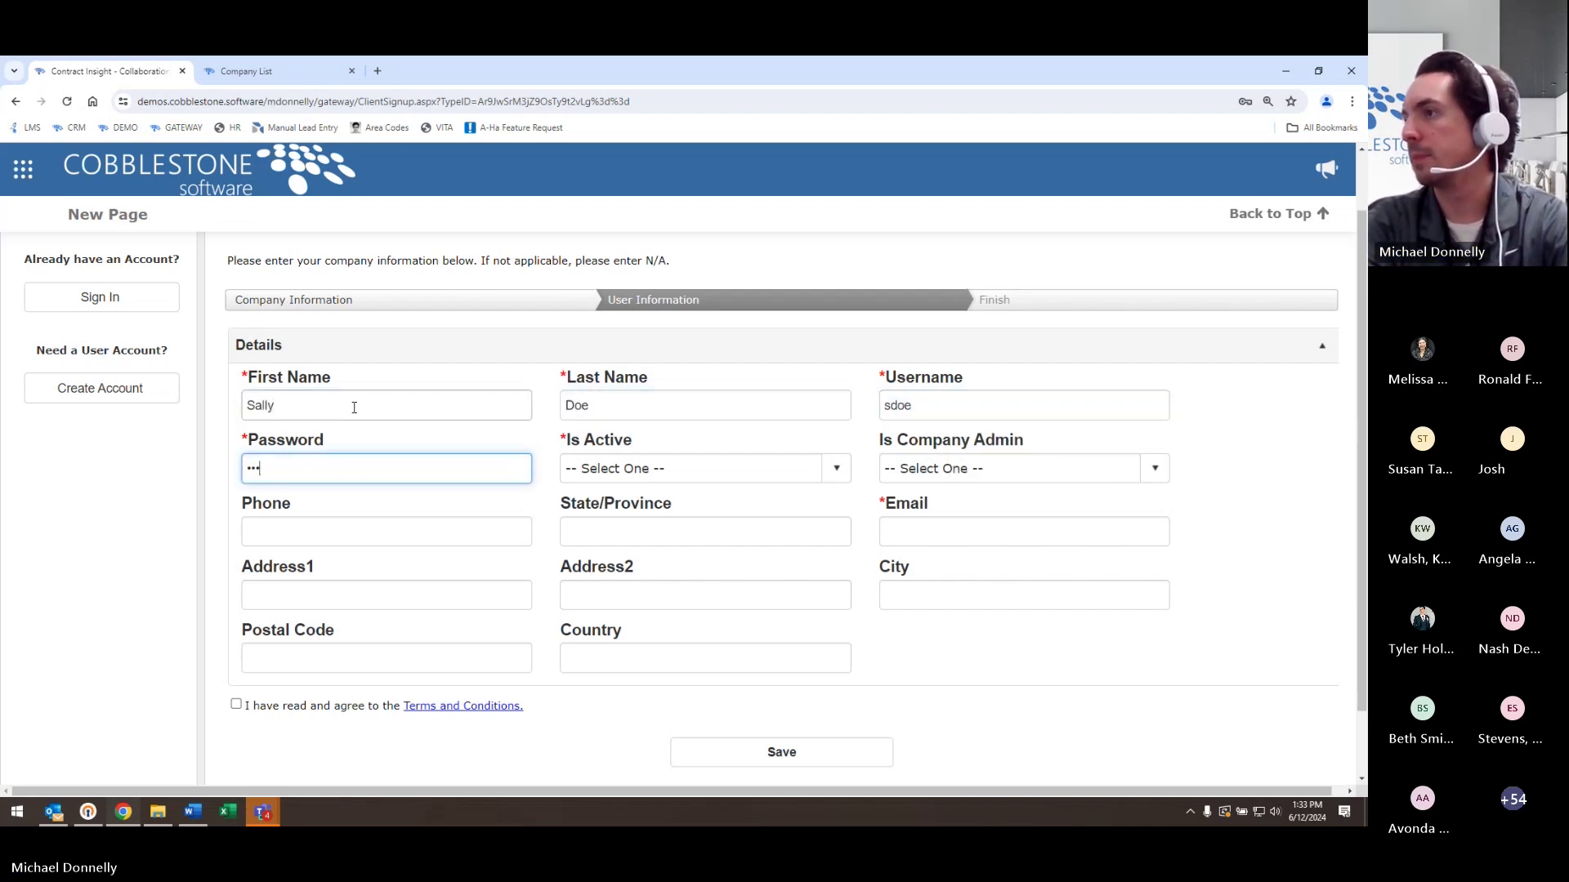
text(d)
click(643, 469)
click(638, 515)
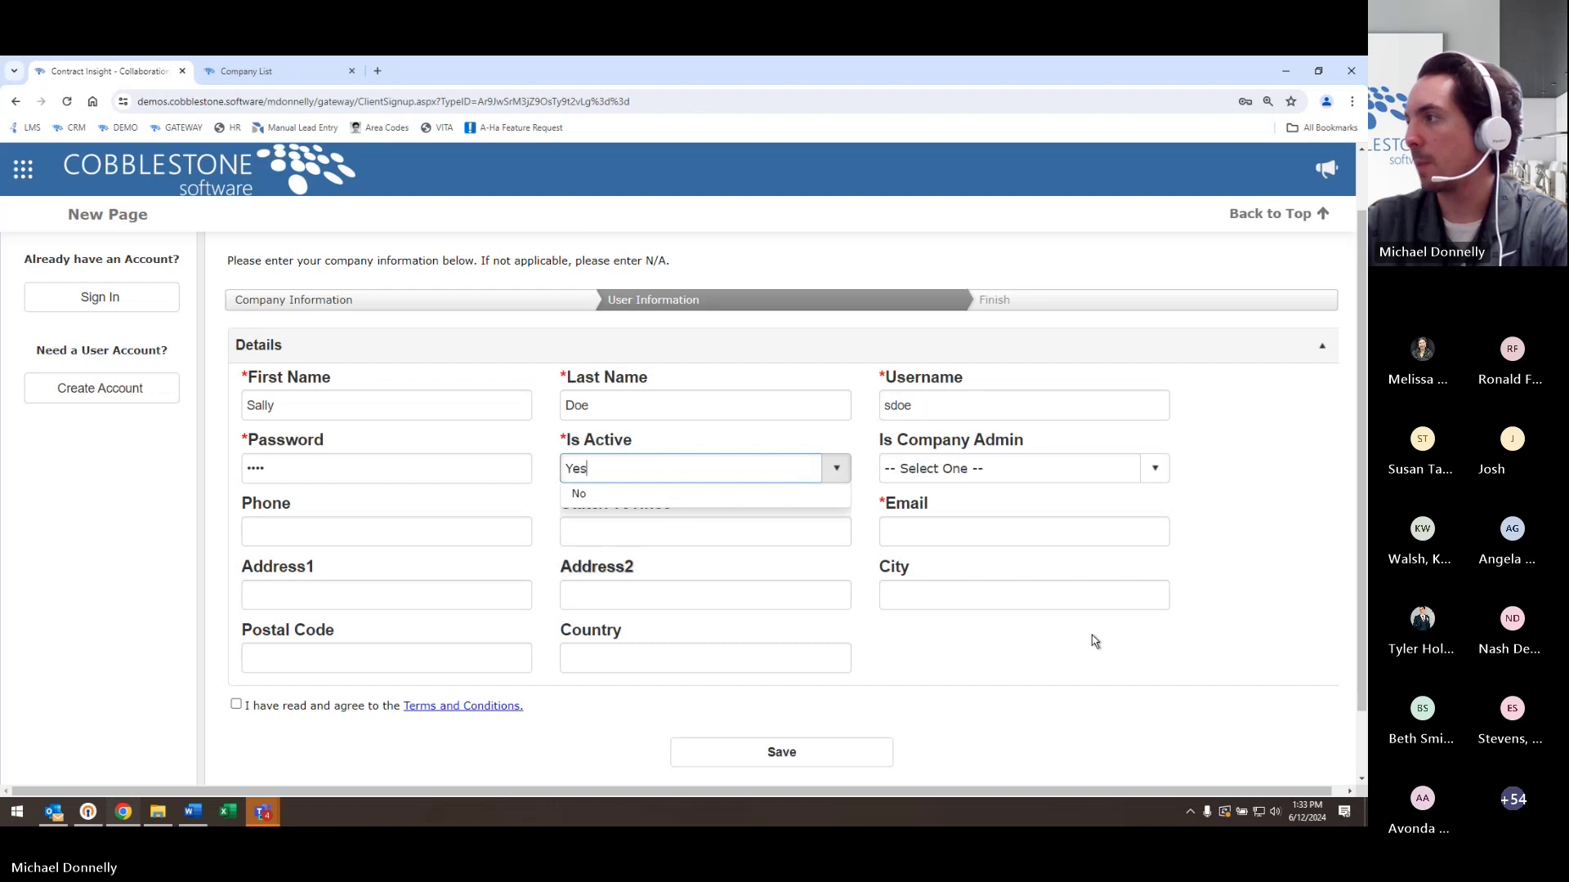
- Enter the user's e-mail, accept the terms and conditions, and save the account
click(952, 521)
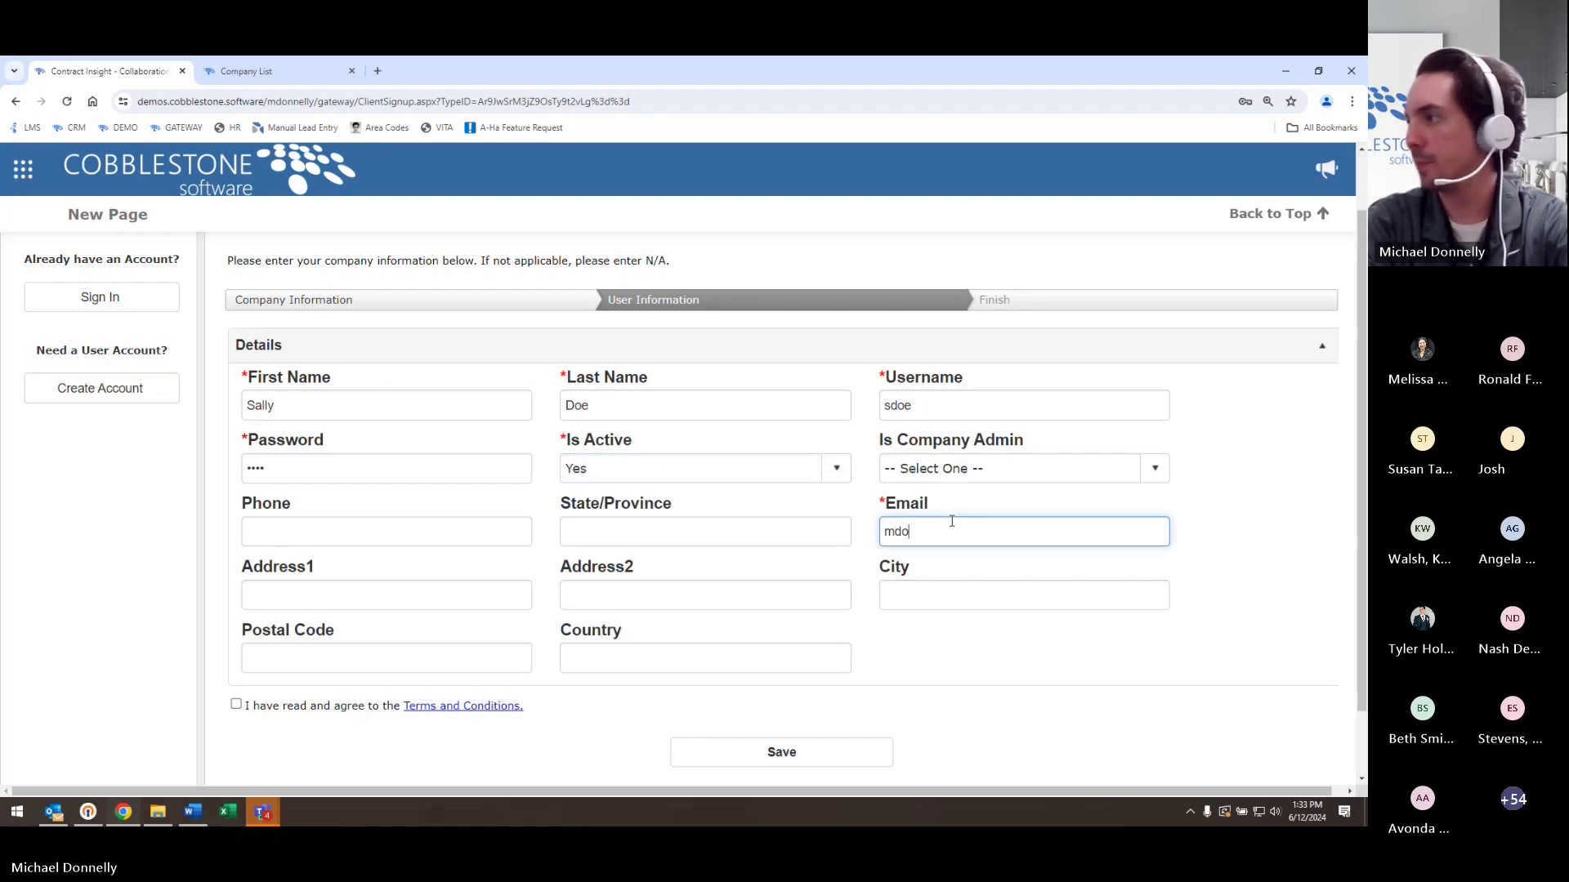
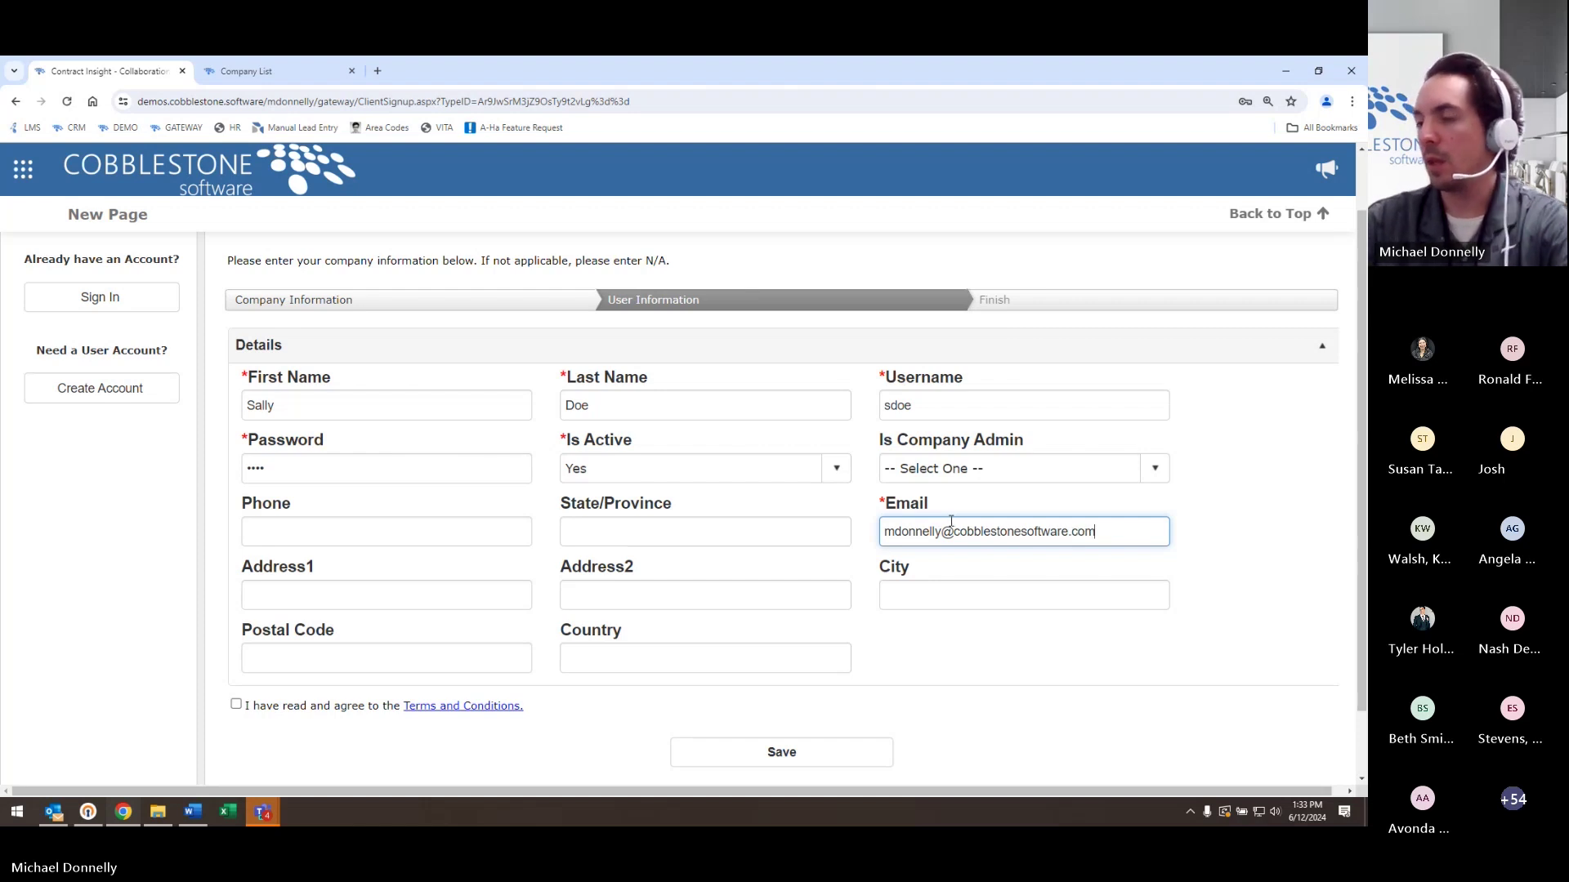
click(236, 704)
click(768, 756)
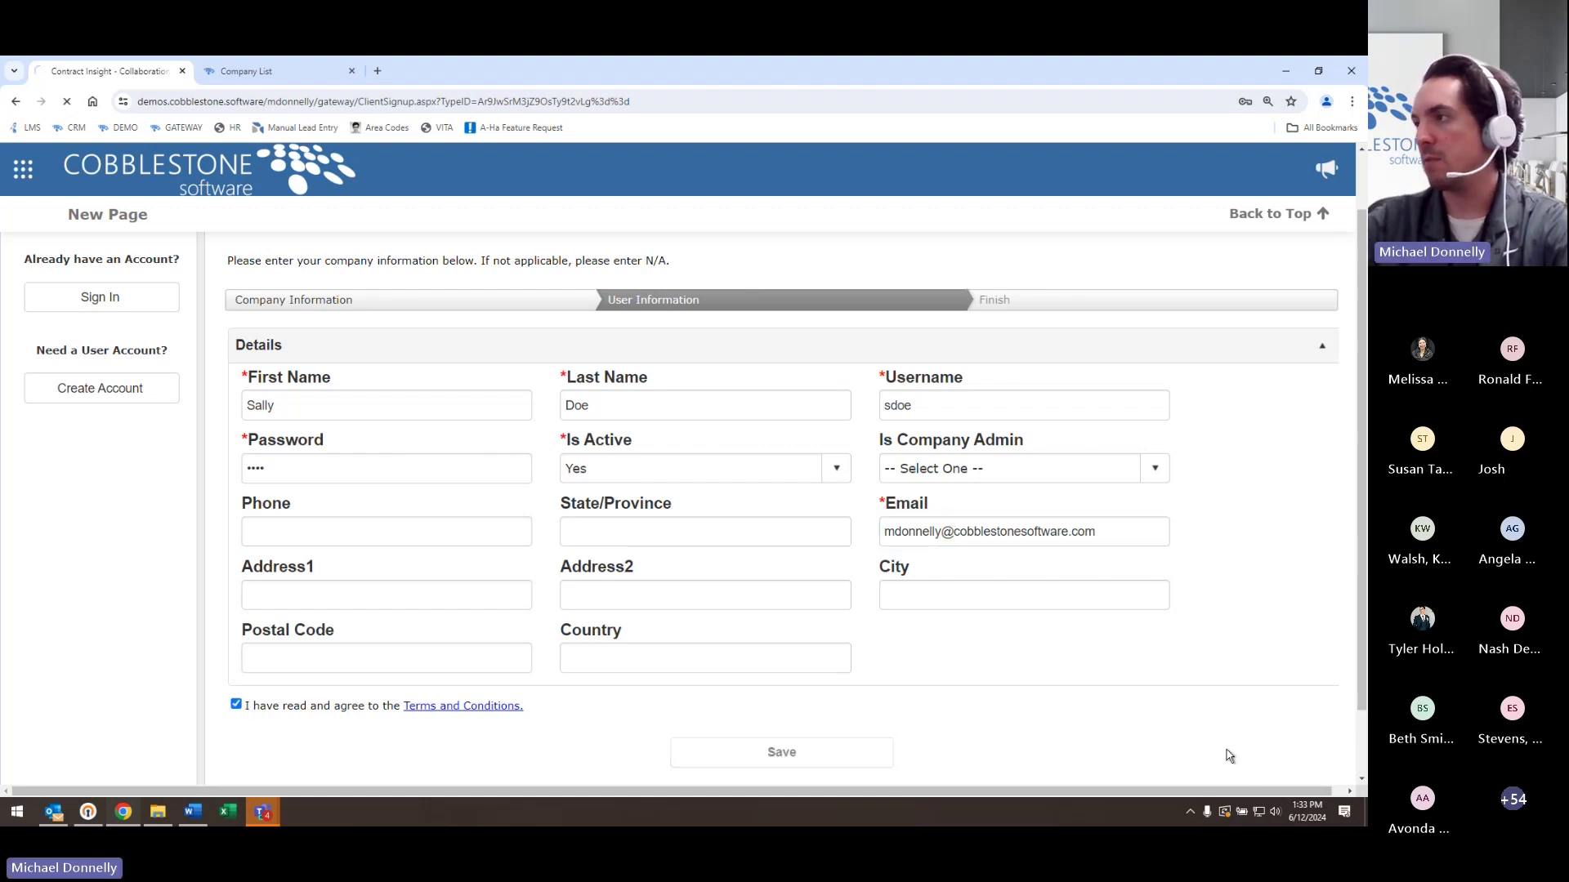
- Replace the already-taken username, re-enter the password, save, and refresh the Company List
double_click(1027, 427)
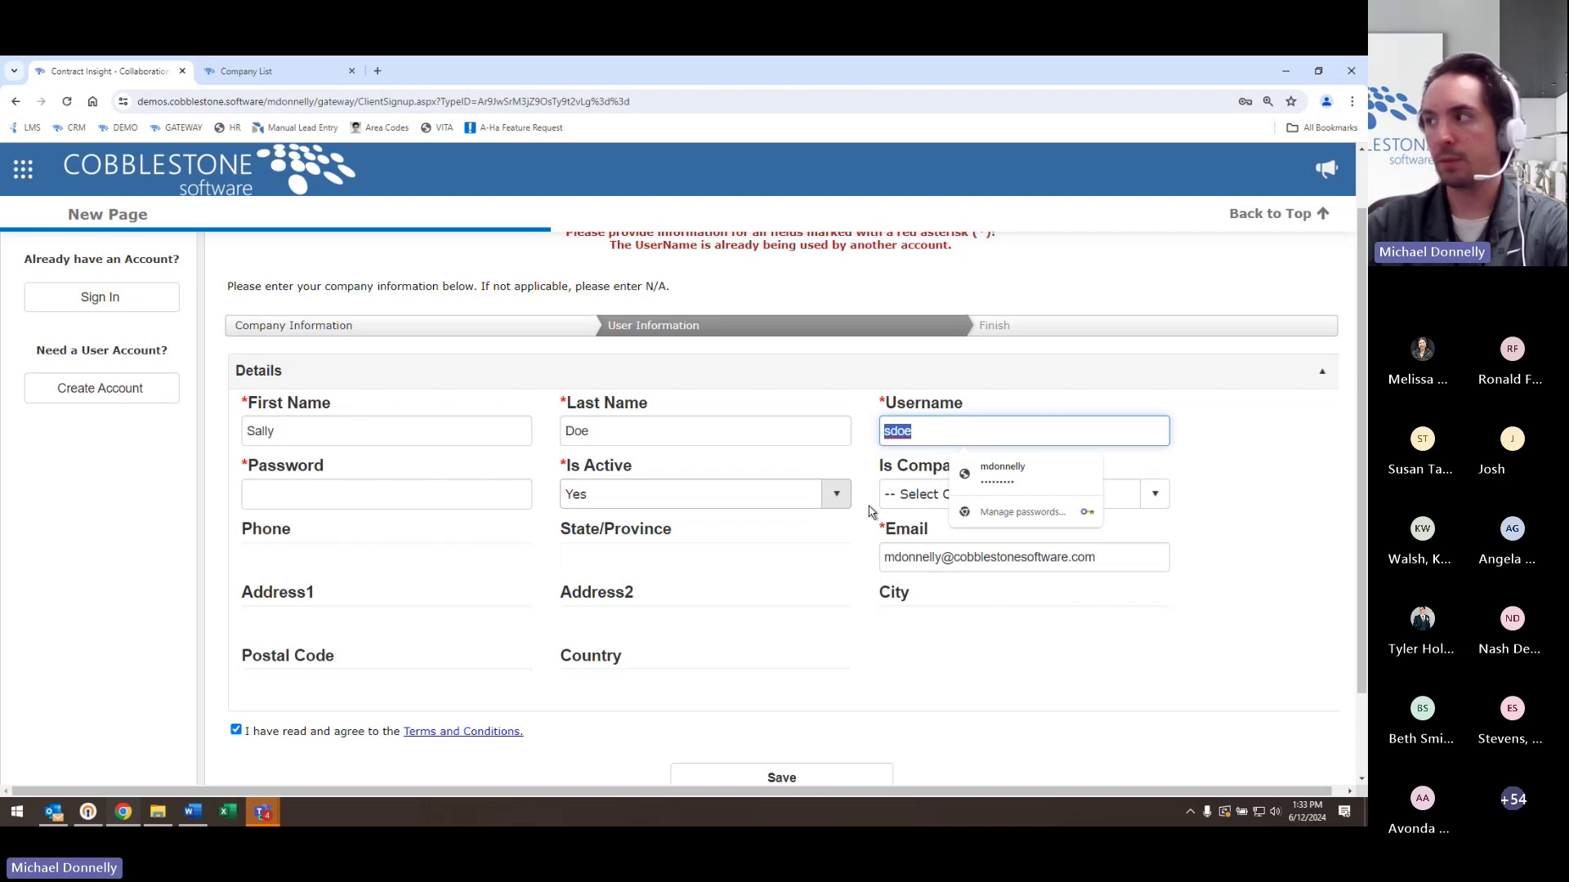
text(sdoe2)
click(499, 493)
text(•••••)
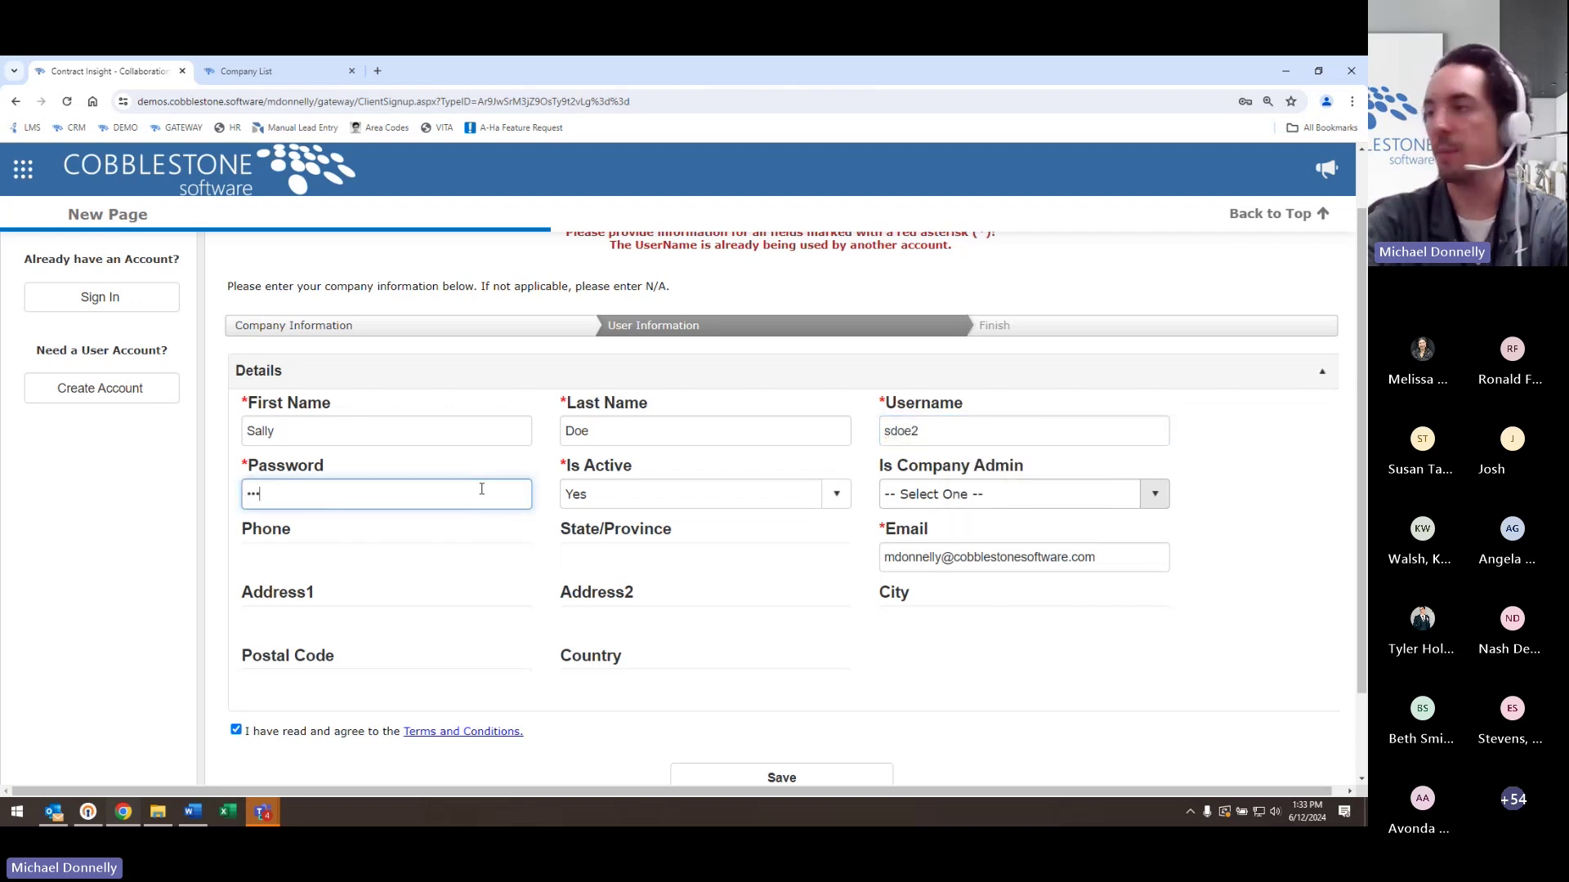
click(753, 774)
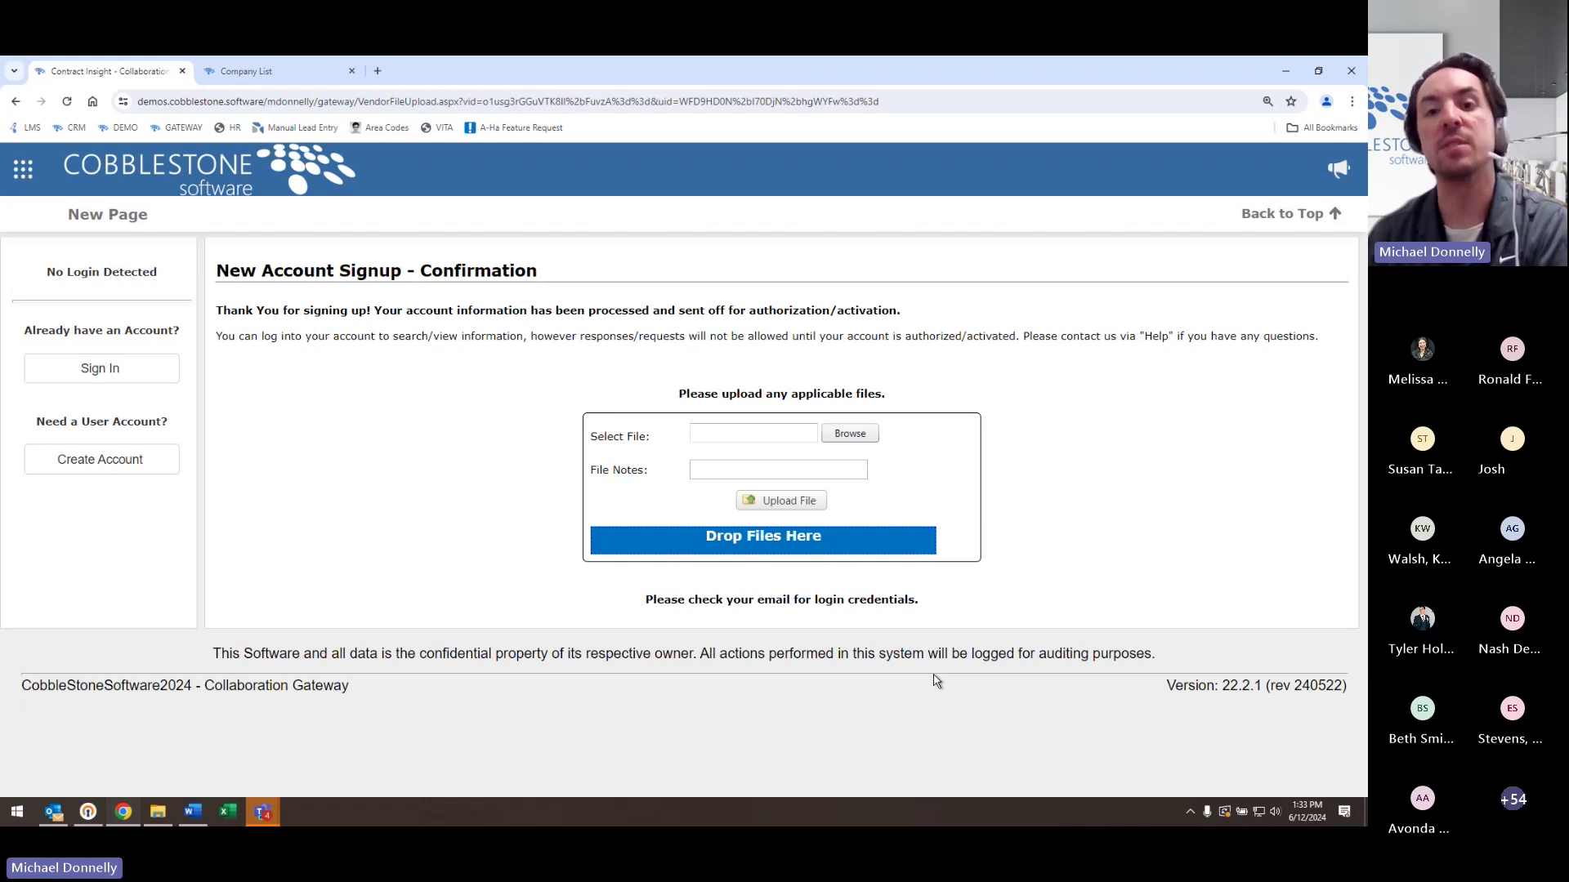
click(263, 65)
click(68, 101)
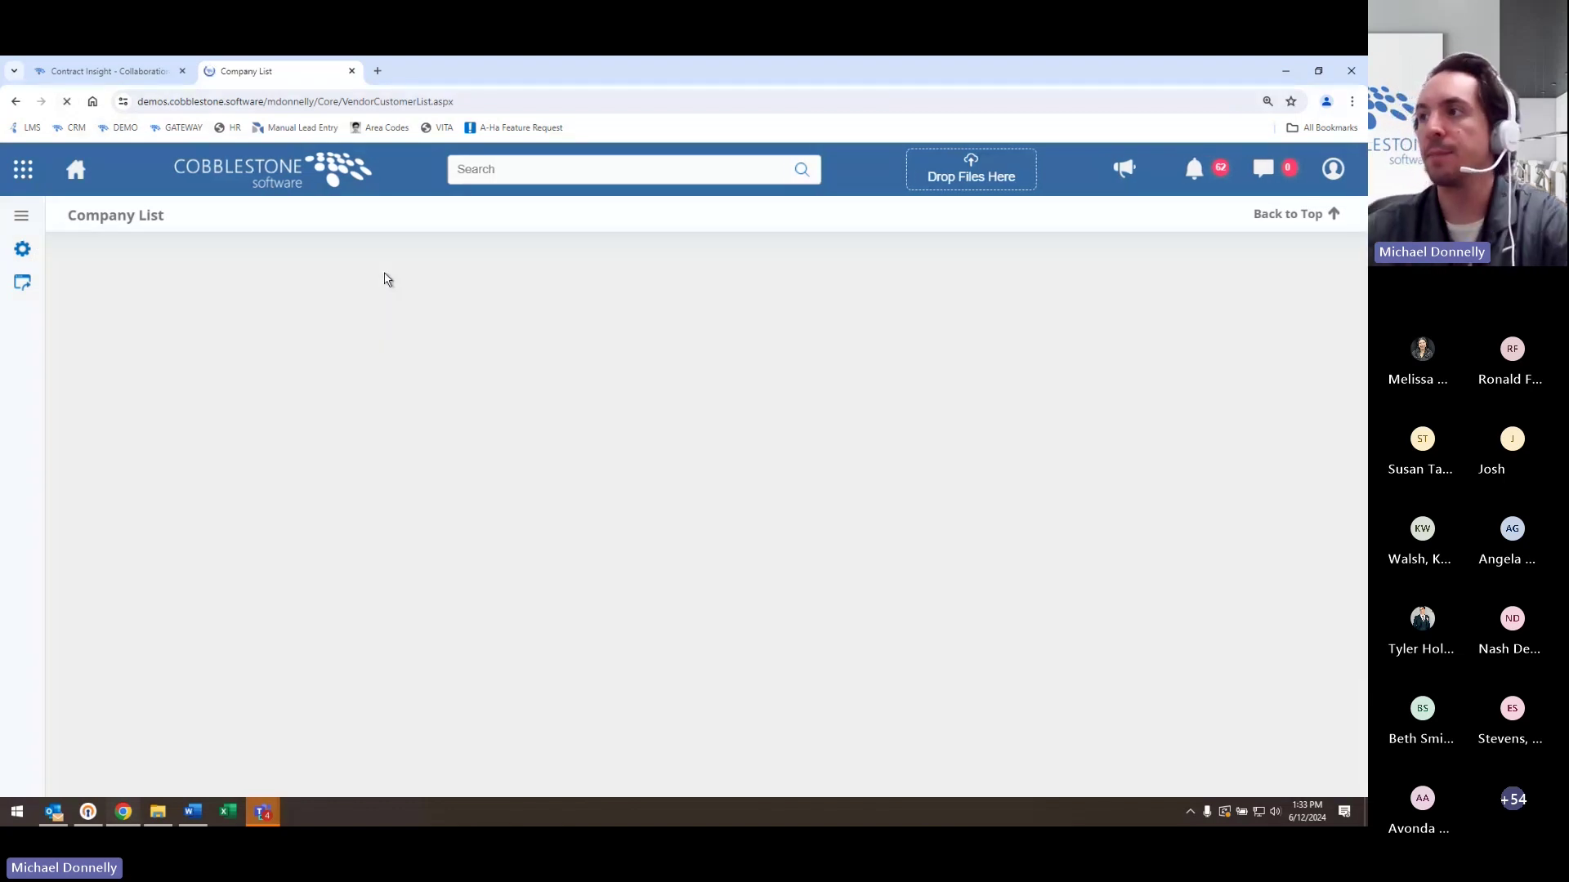
- Locate the new inactive ZZ Company row in the Company List and open its details
scroll(523, 500, down, 10)
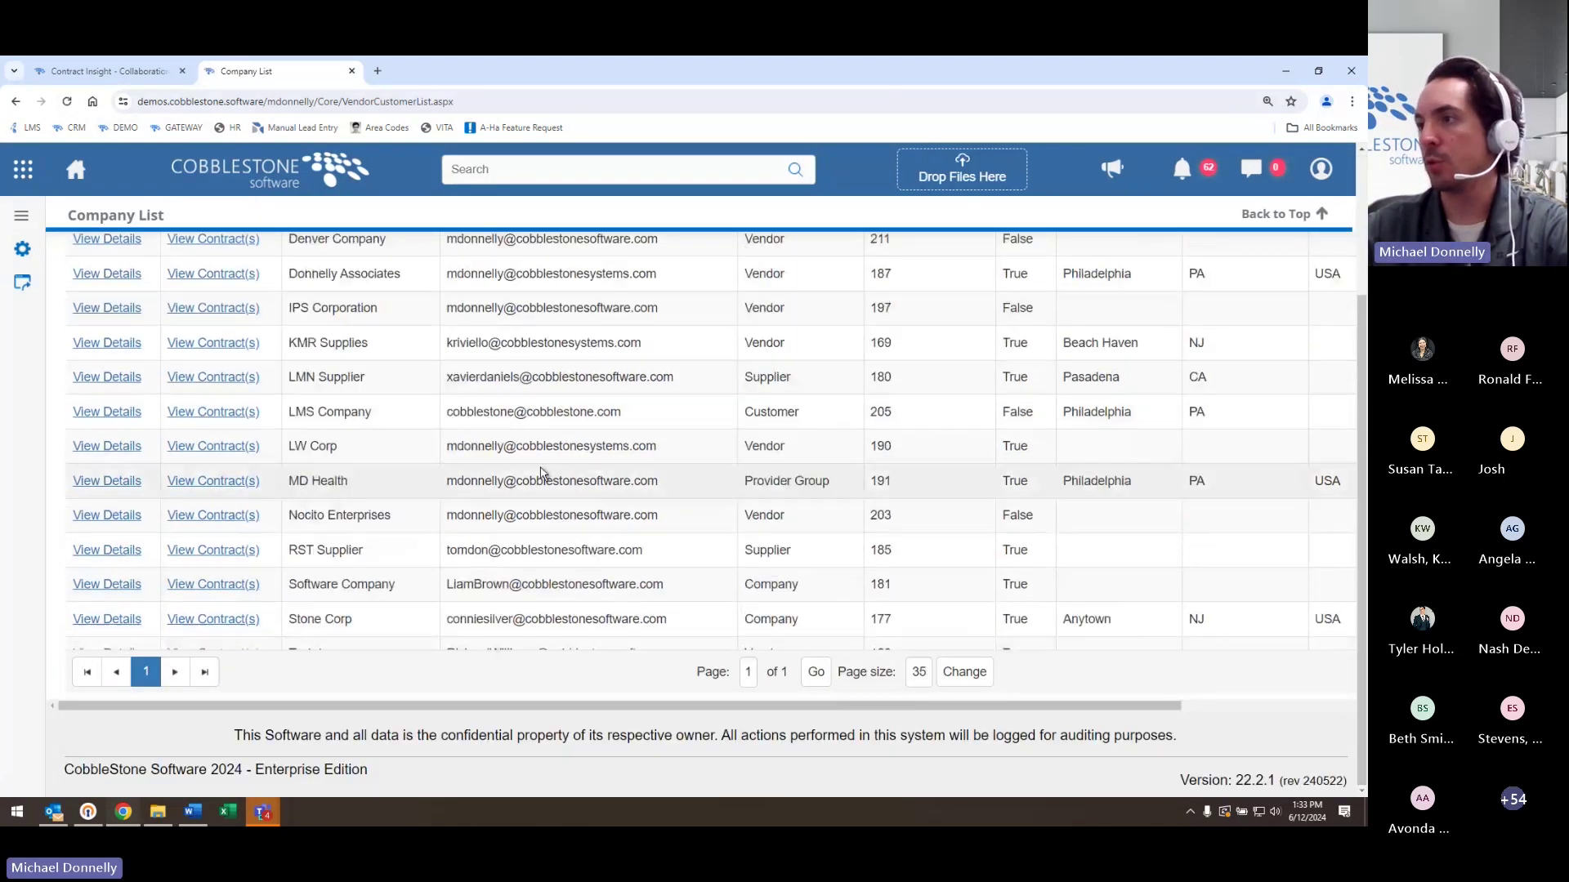
click(366, 645)
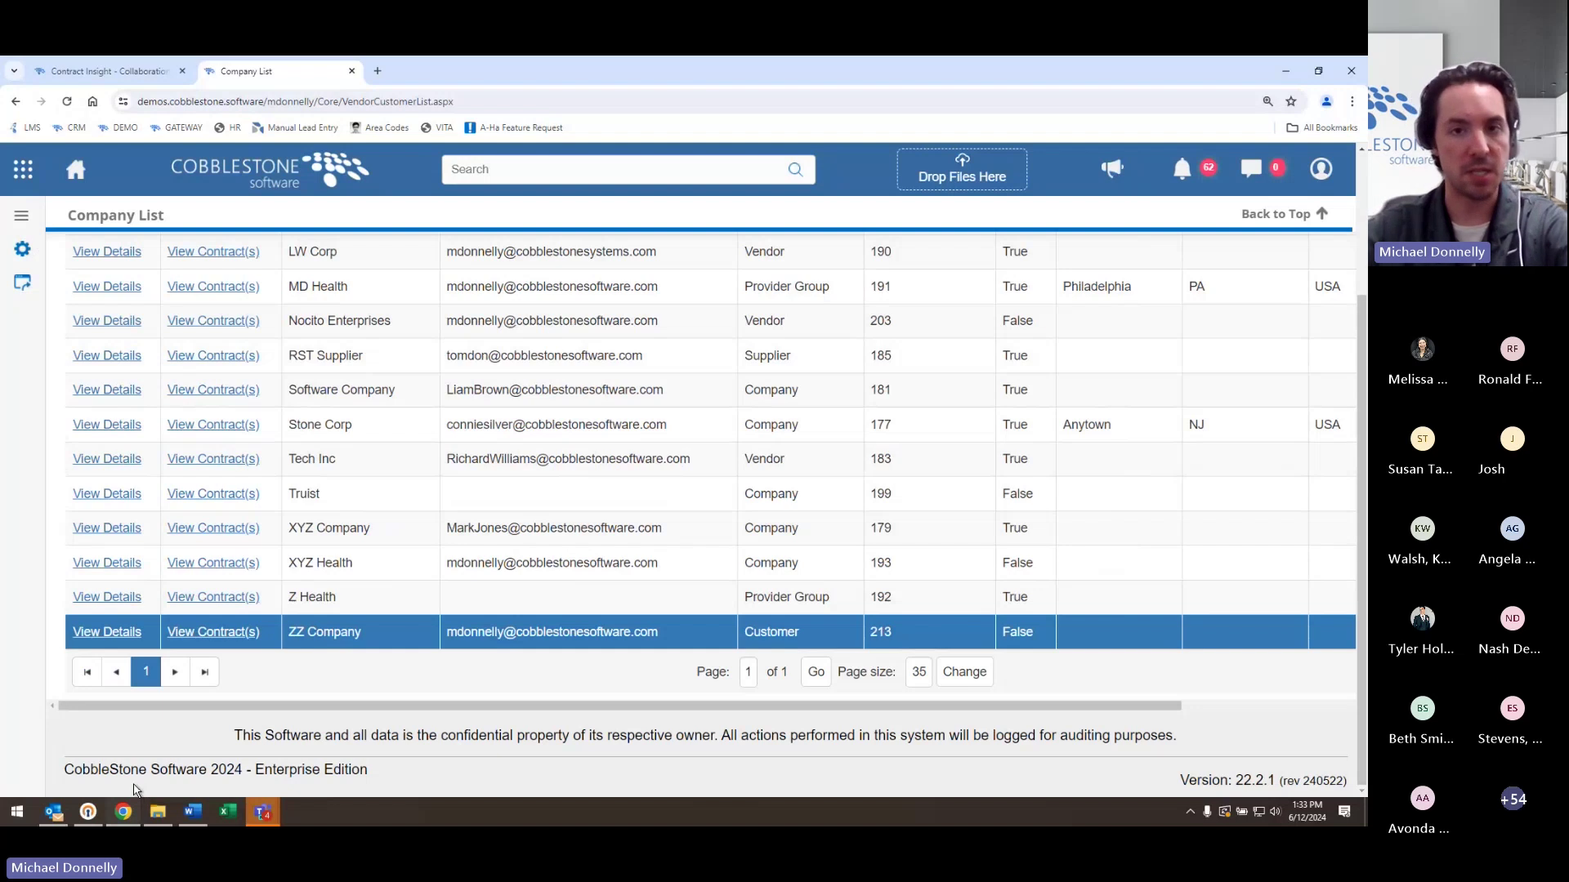
scroll(550, 698, up, 1)
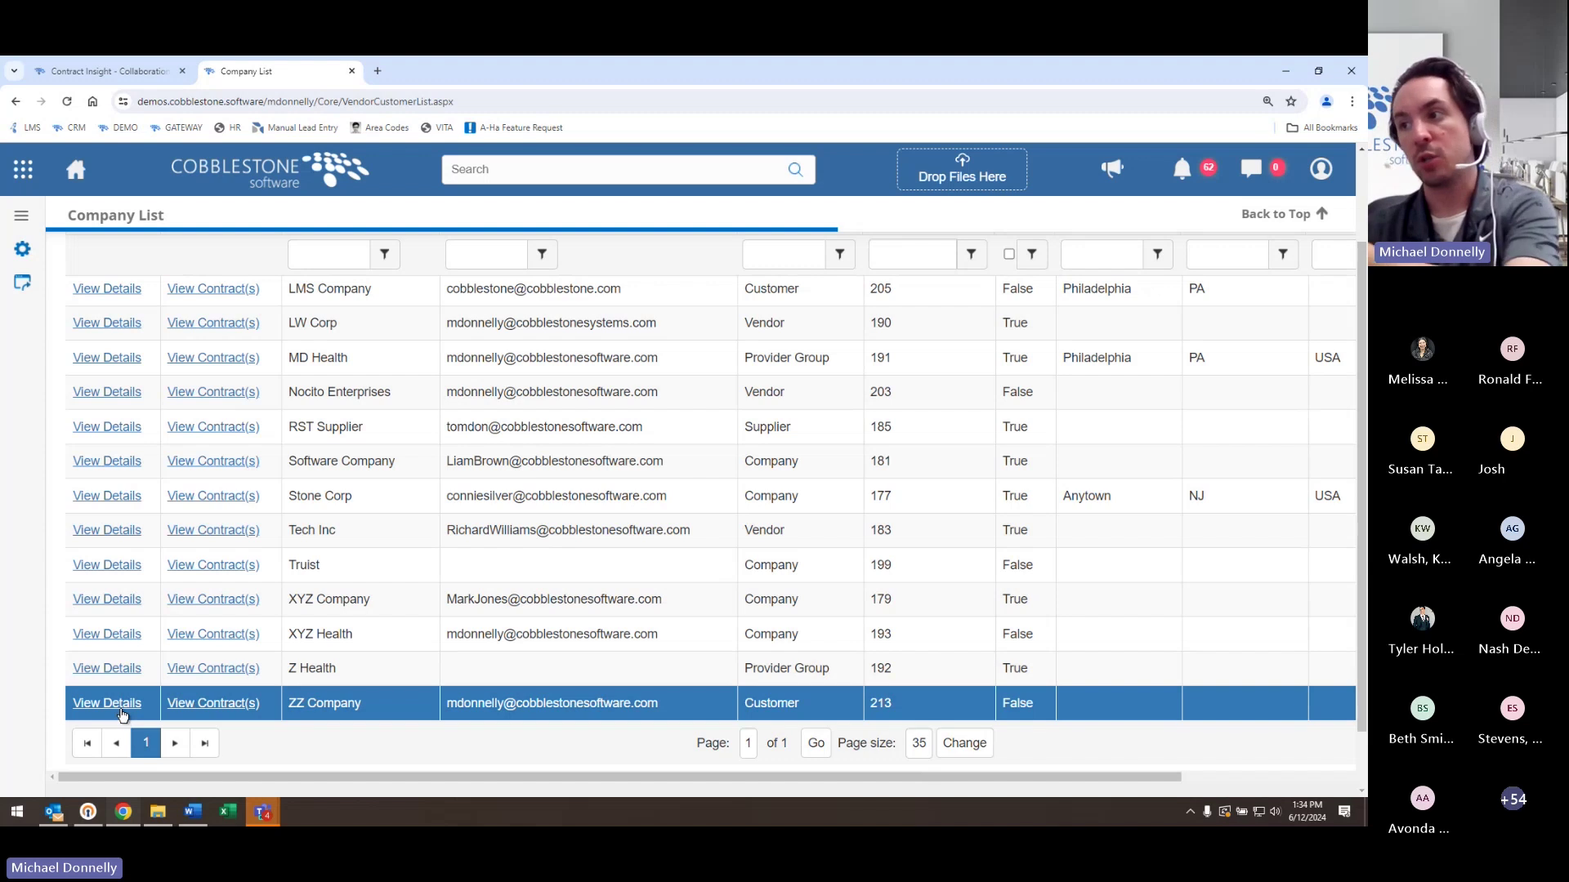
double_click(1026, 704)
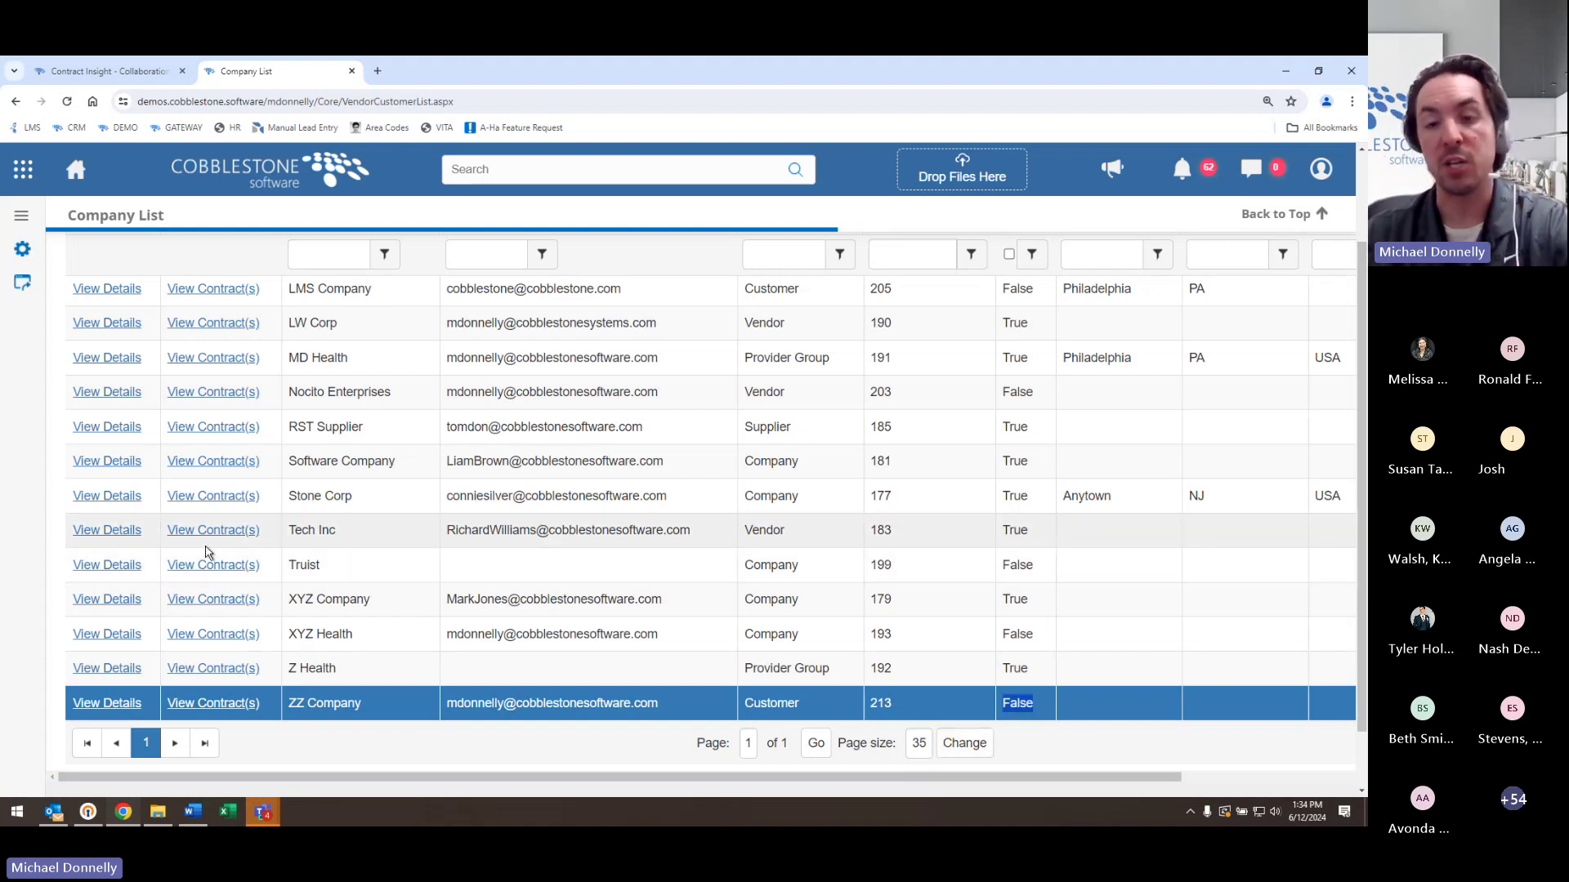
click(134, 708)
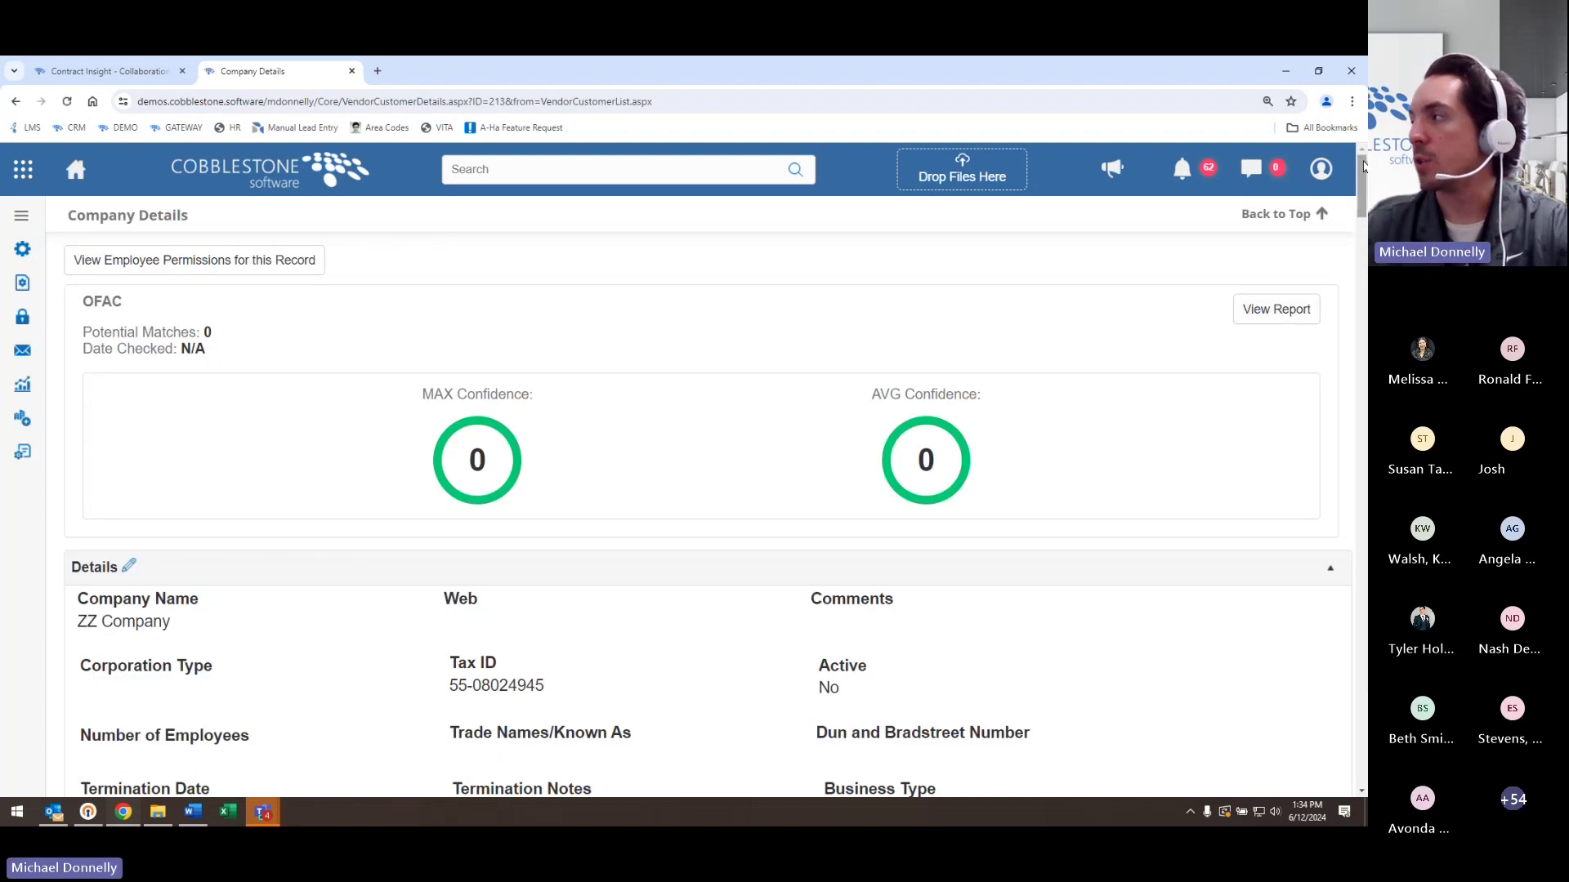
drag(1364, 180, 1362, 546)
click(684, 709)
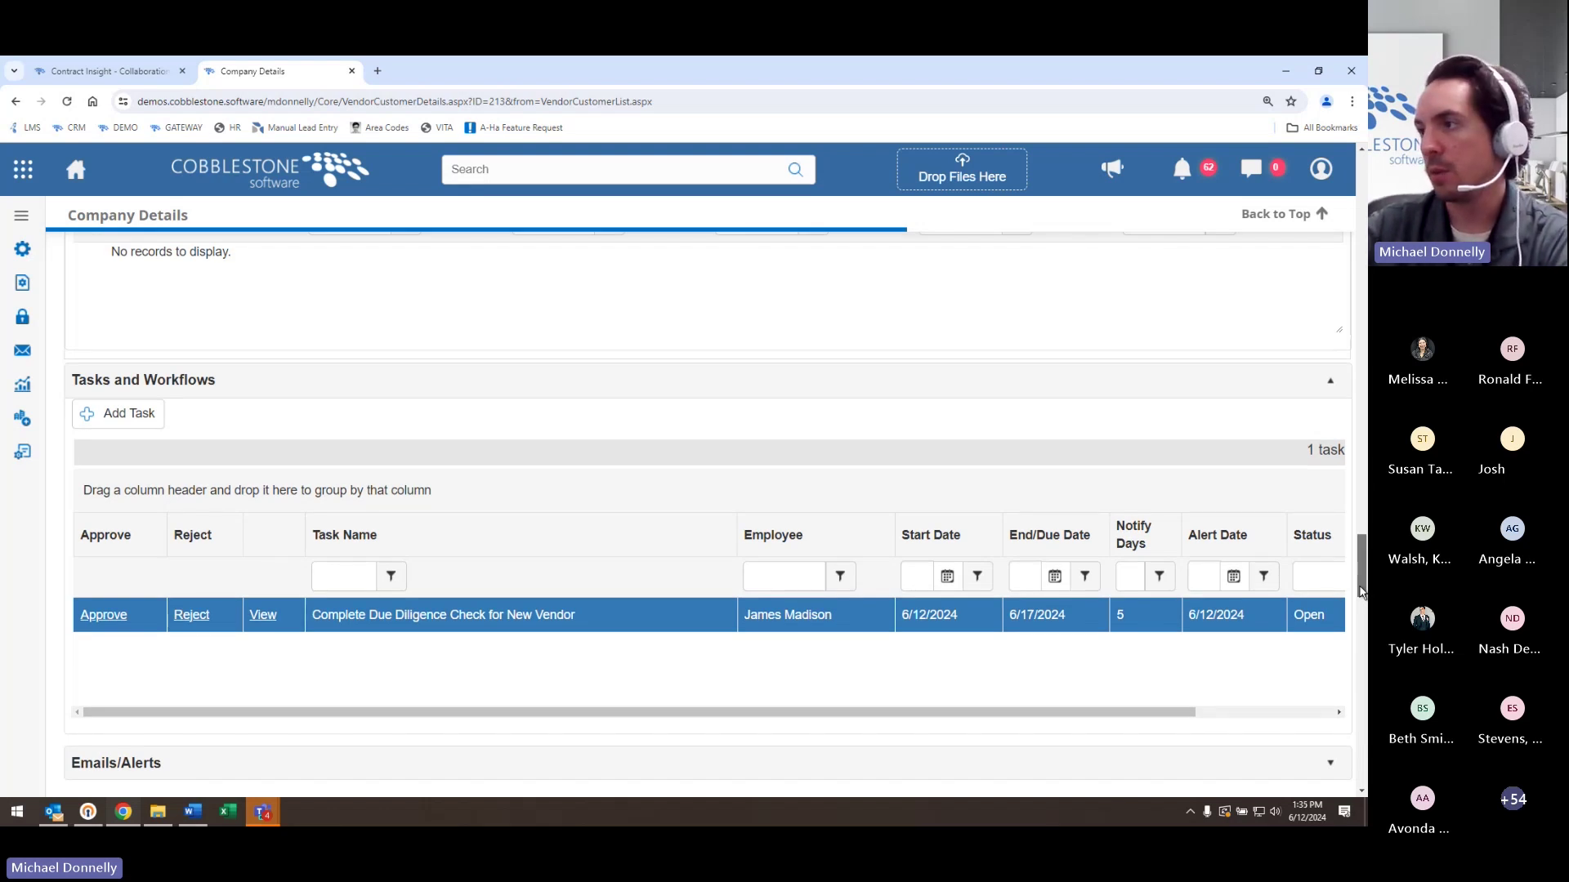
drag(1360, 590, 1360, 253)
scroll(760, 417, up, 2)
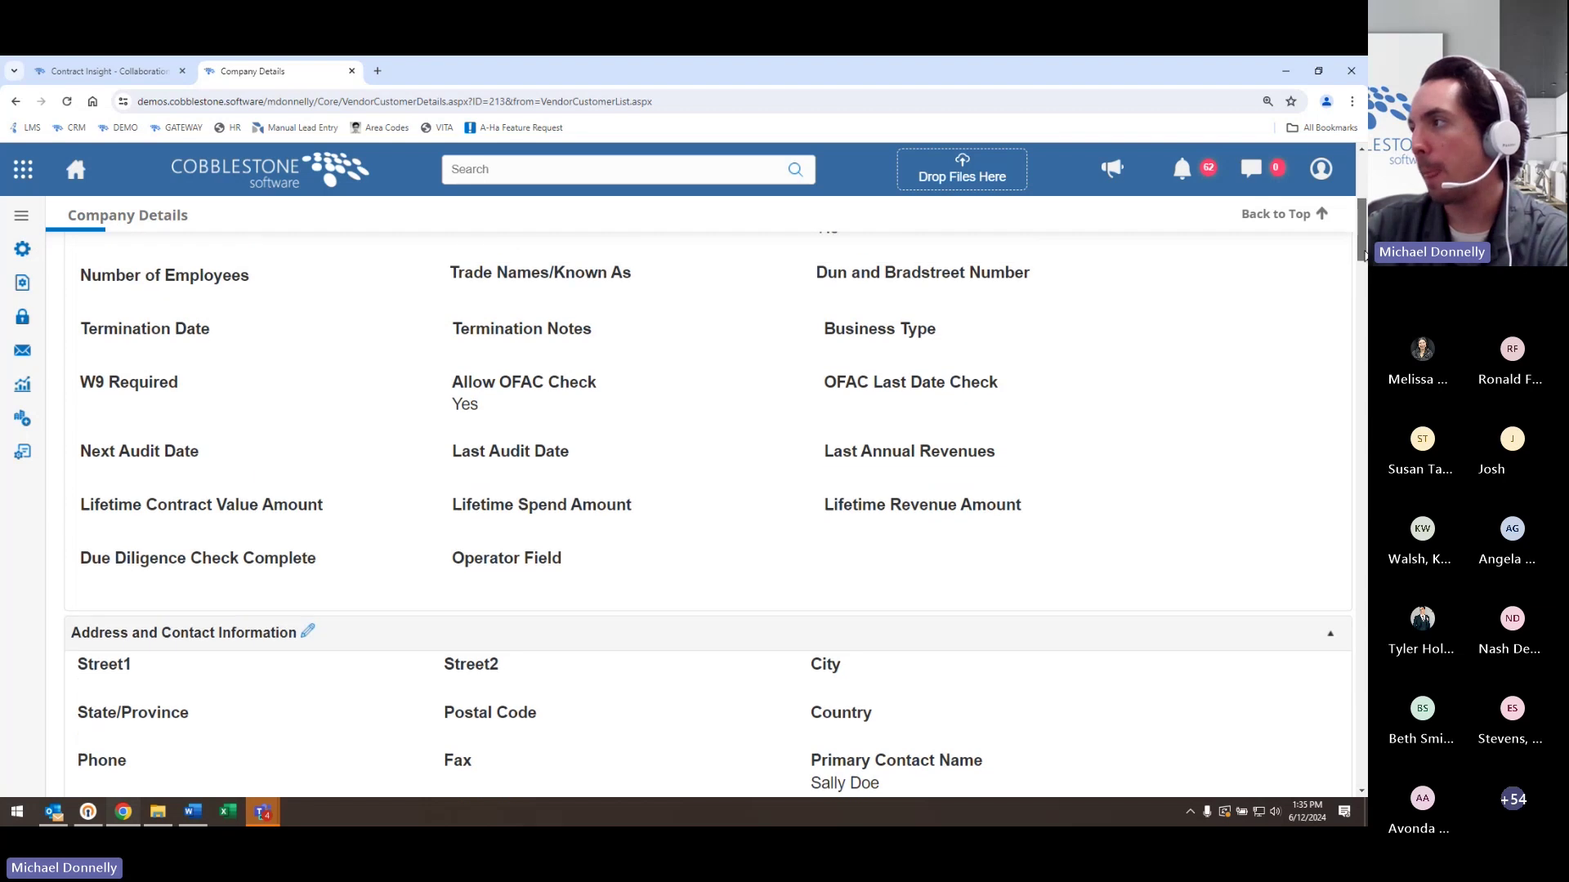
drag(760, 417, 863, 392)
click(863, 392)
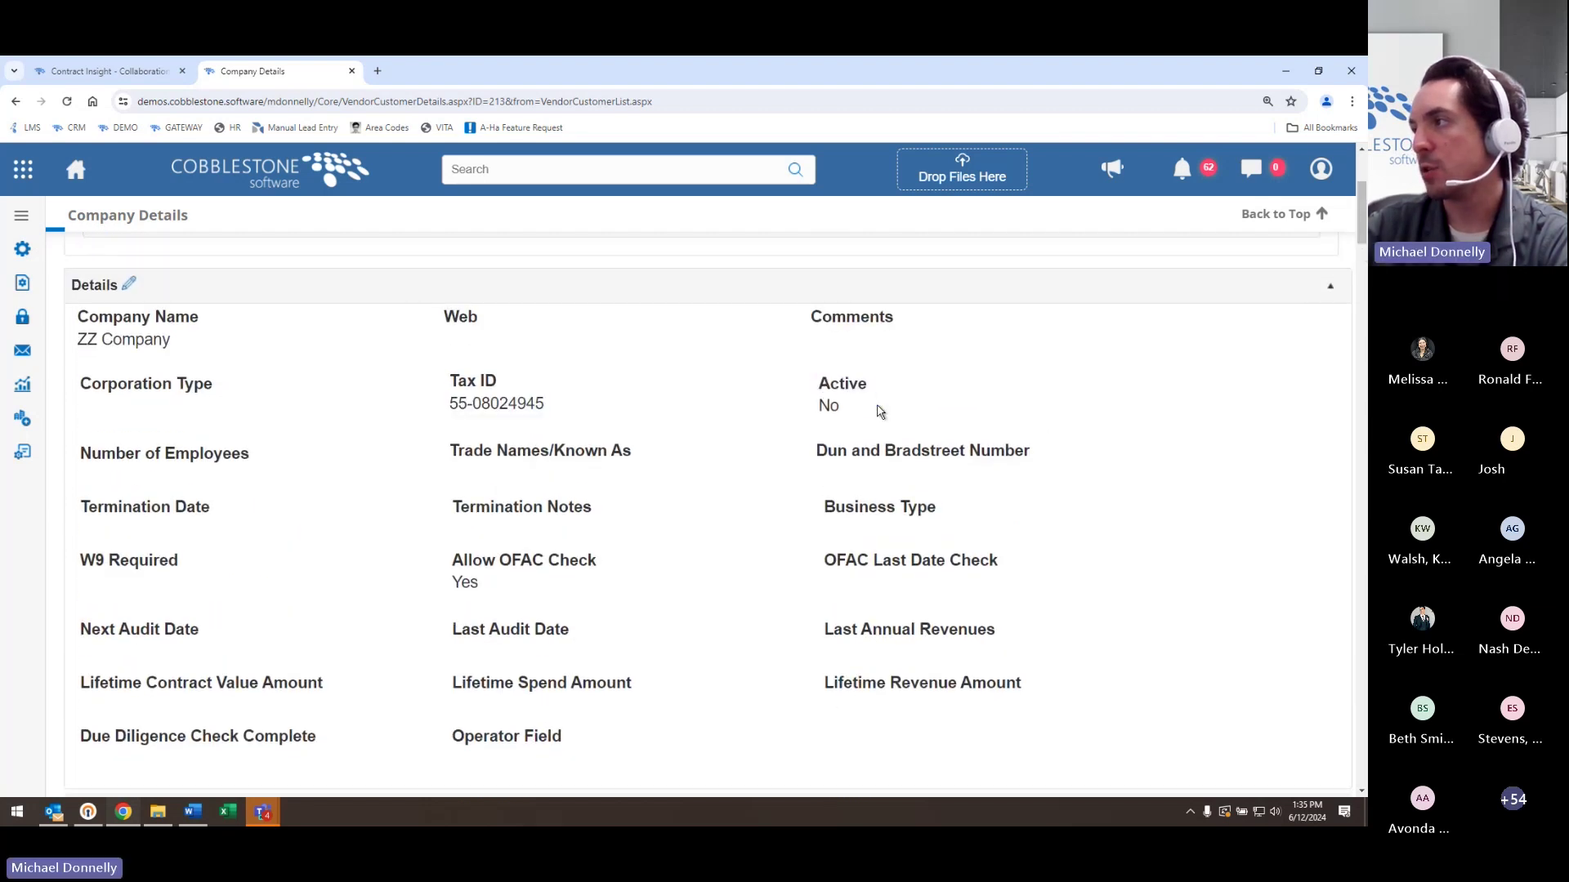
- Change ZZ Company's Active field to Yes and save the record
click(878, 384)
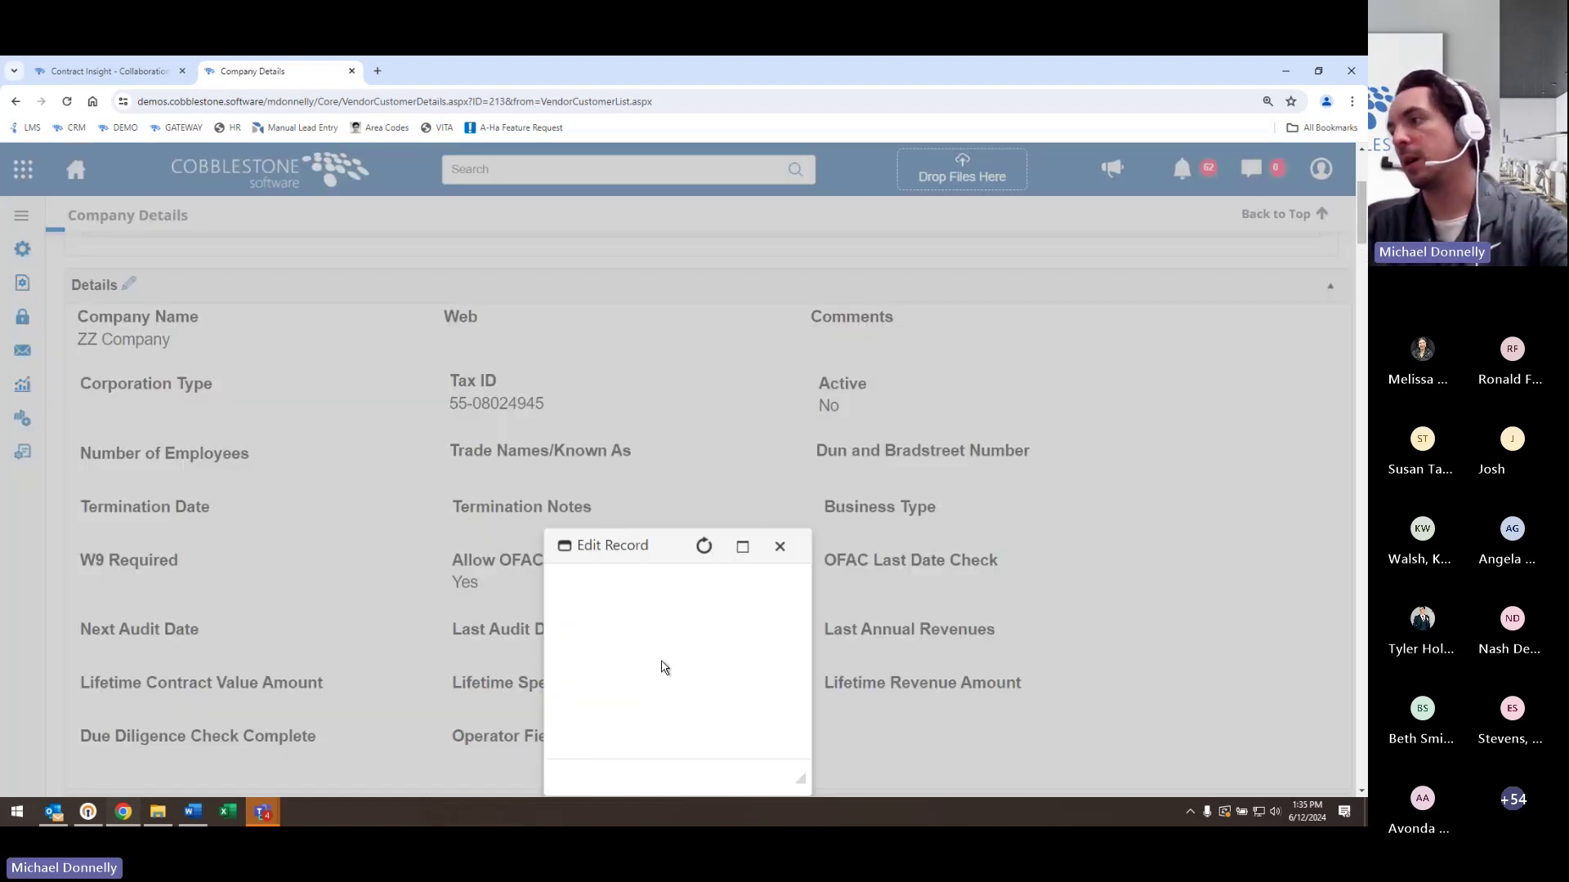
click(662, 578)
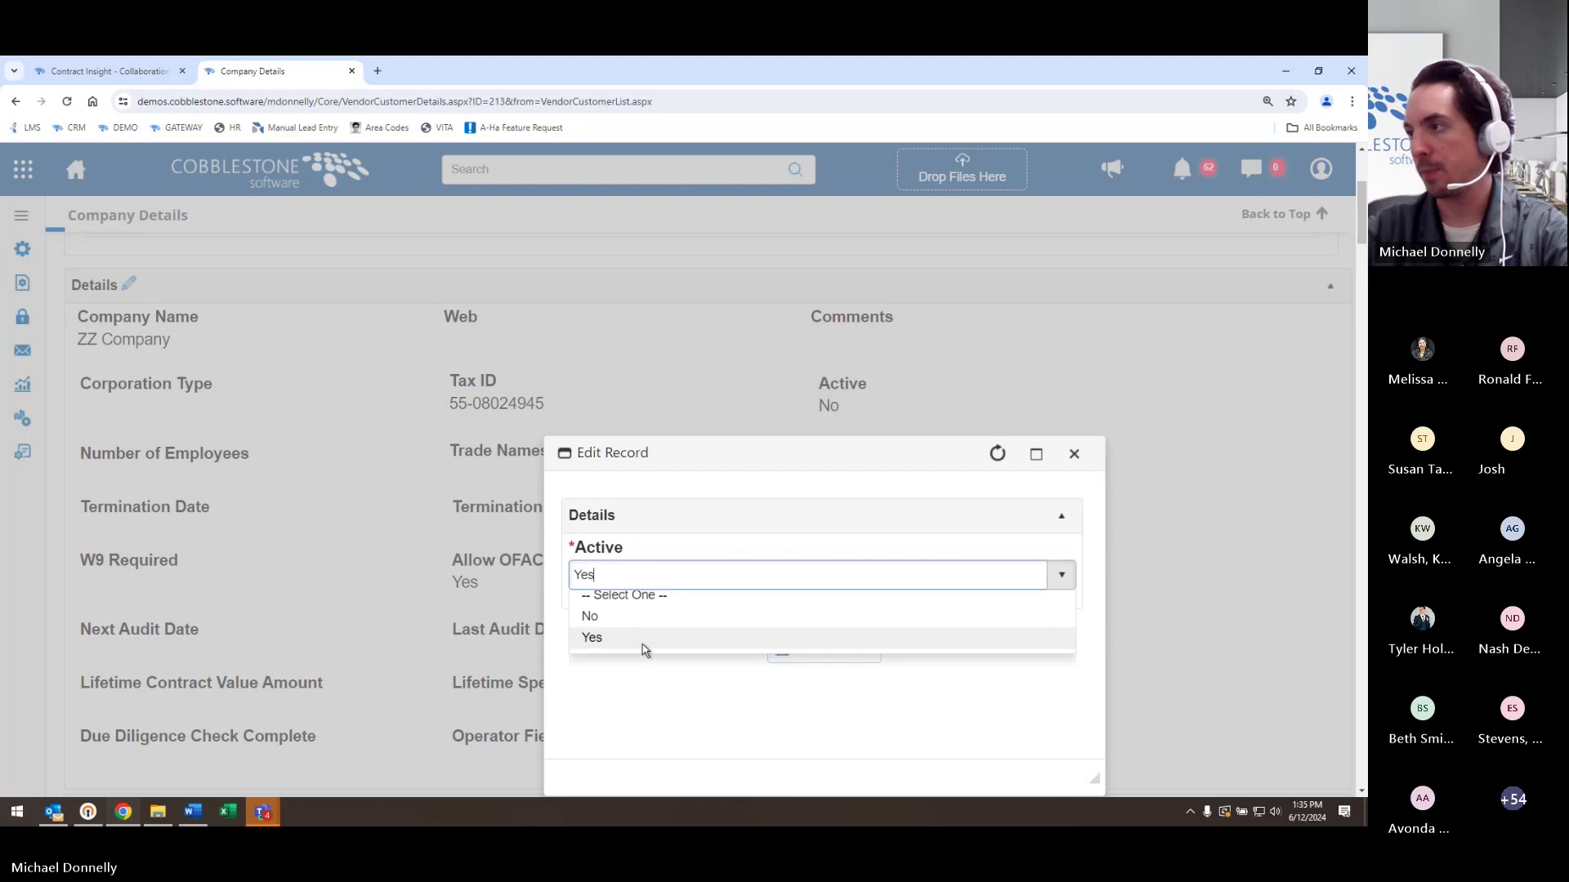
click(641, 639)
click(858, 652)
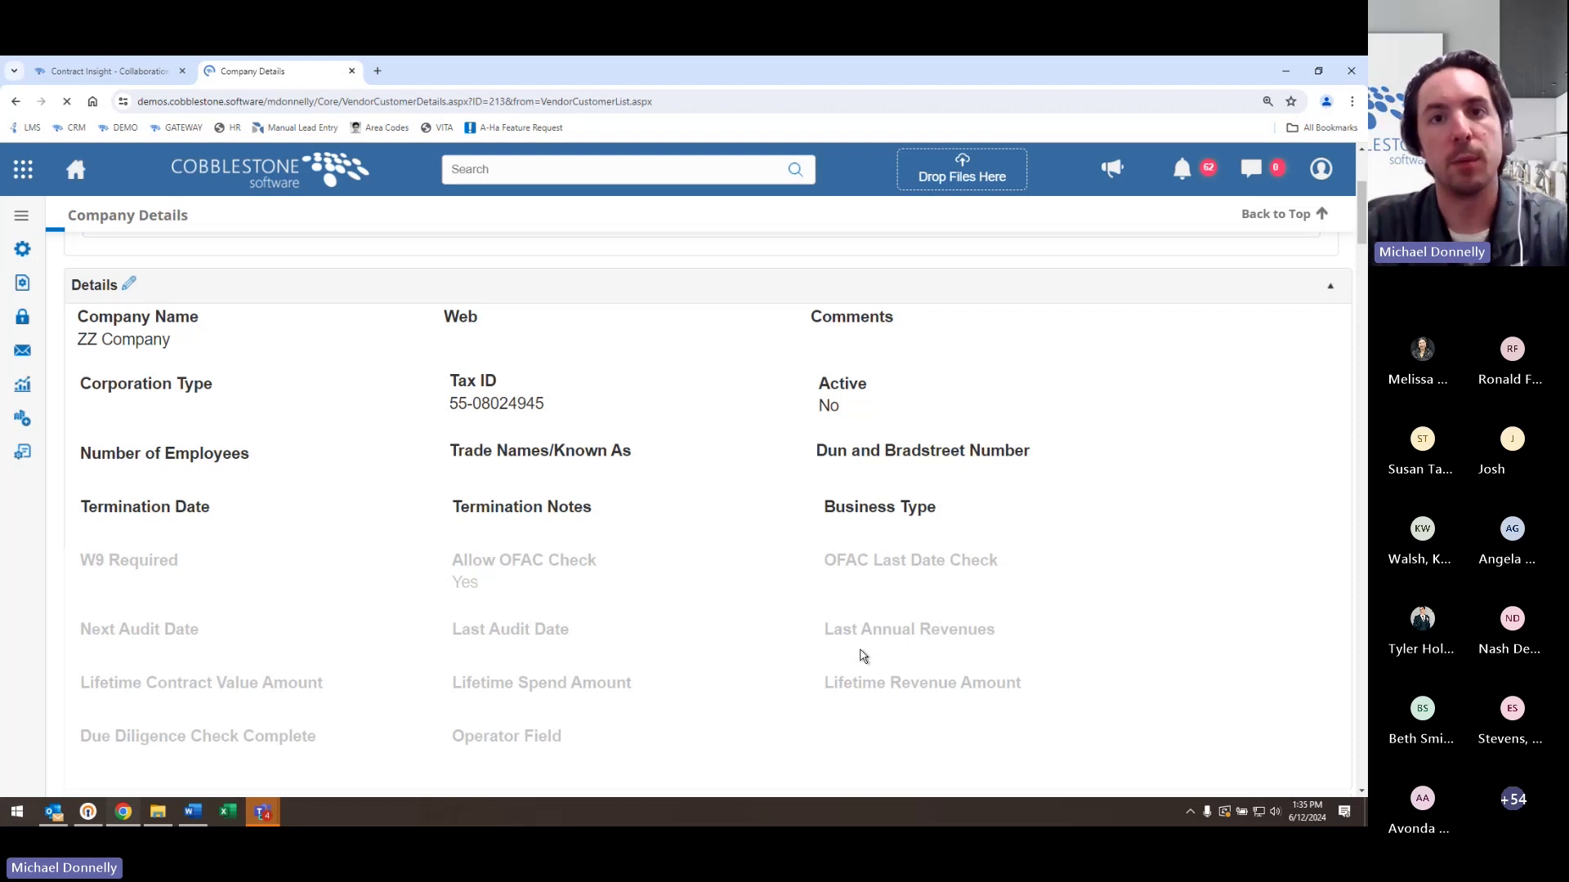
scroll(861, 654, down, 3)
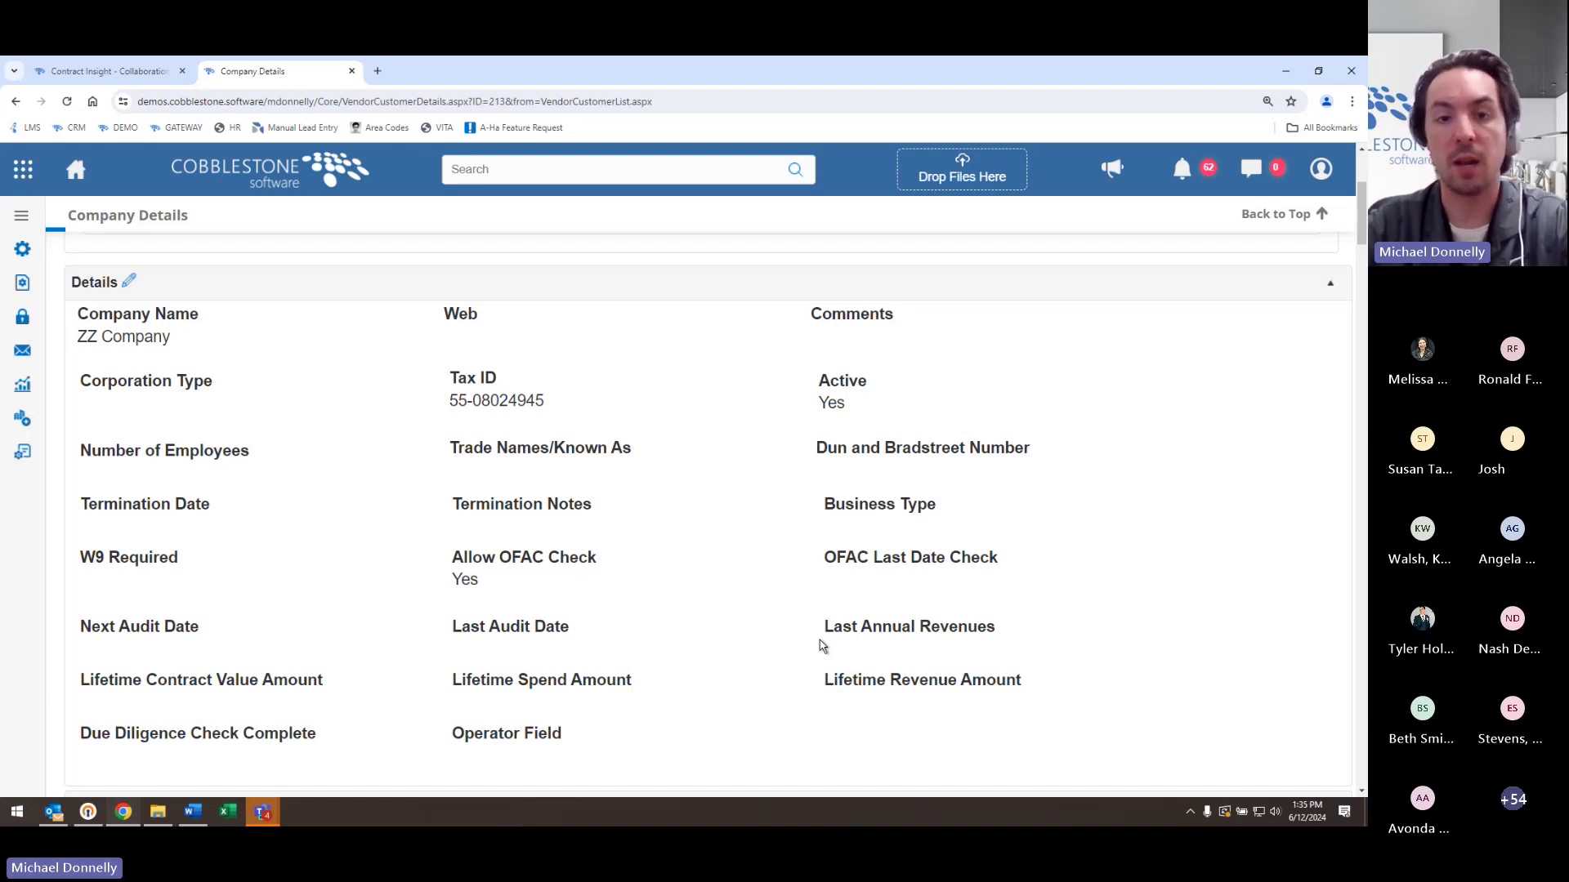
- Log into the Gateway with the vendor's username and password, accepting the terms
click(136, 64)
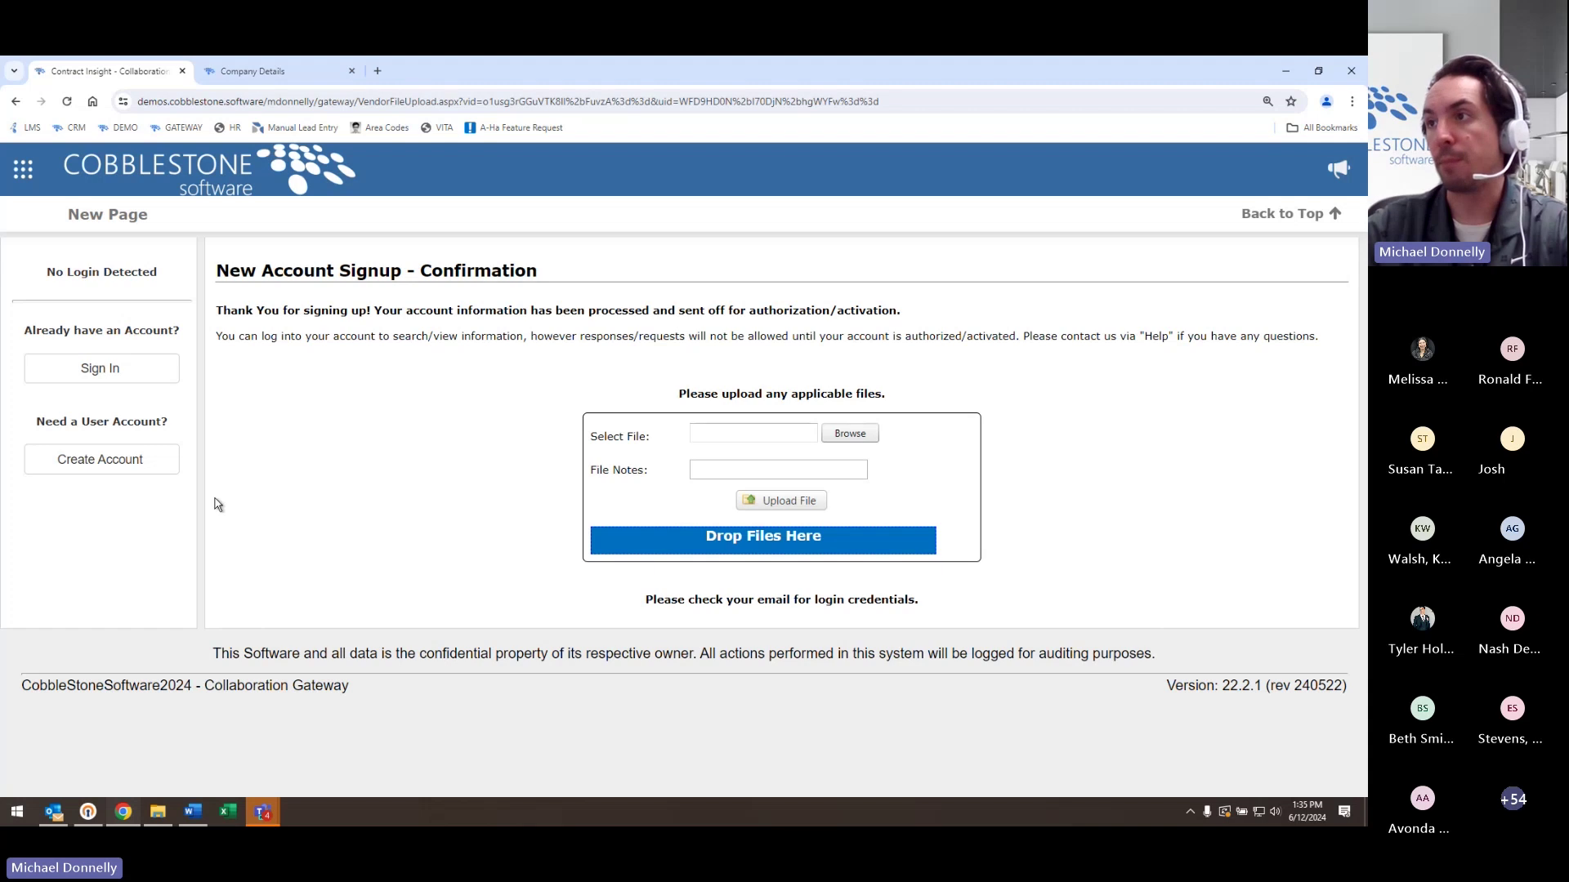
click(139, 372)
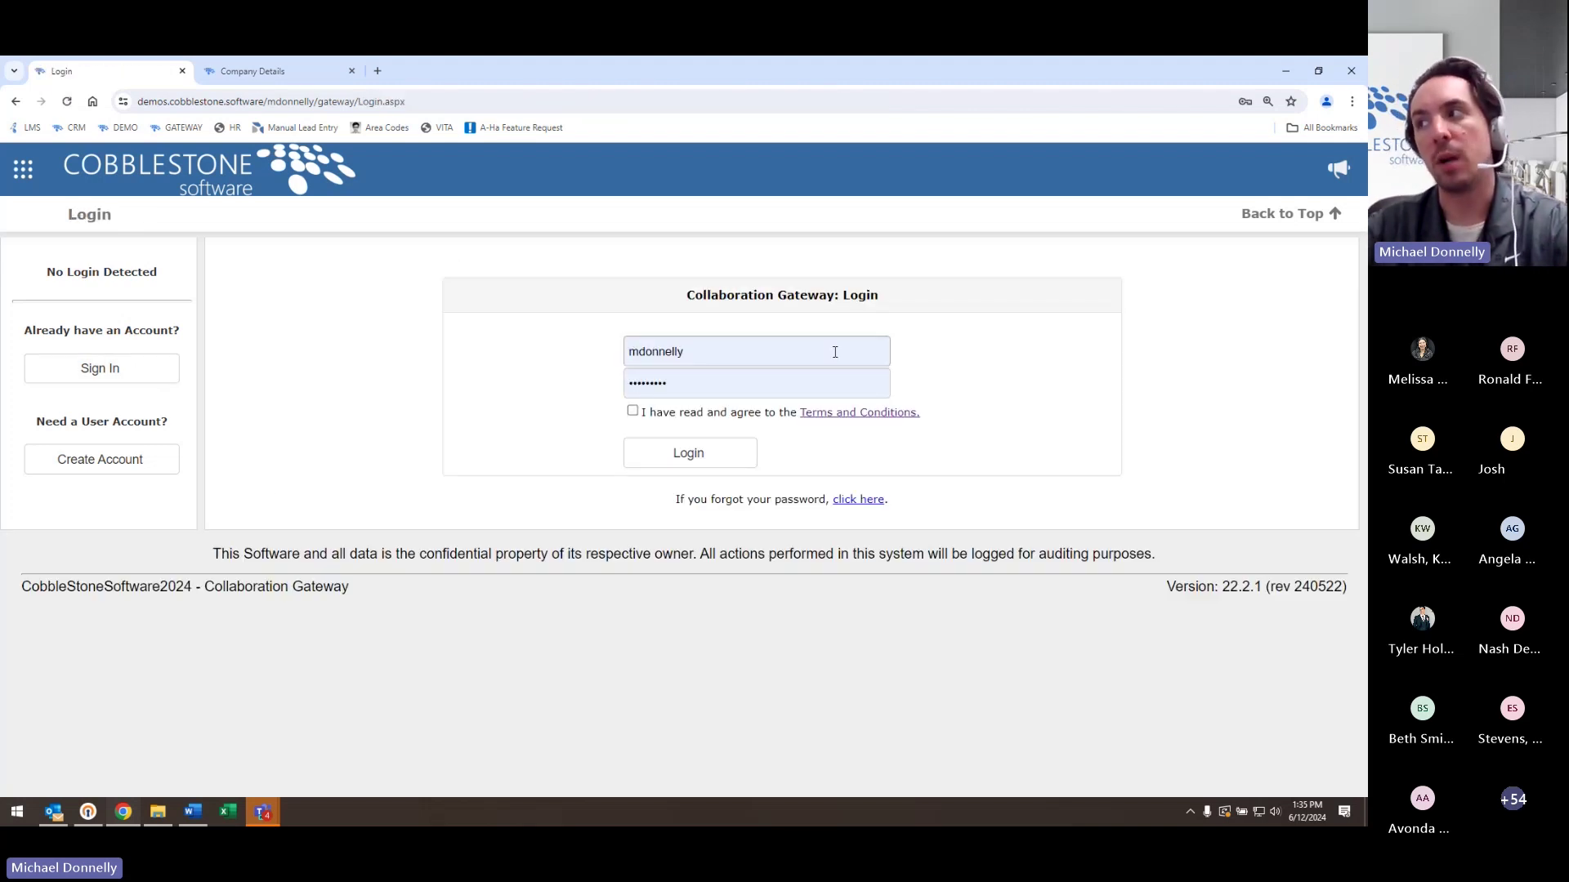
click(834, 350)
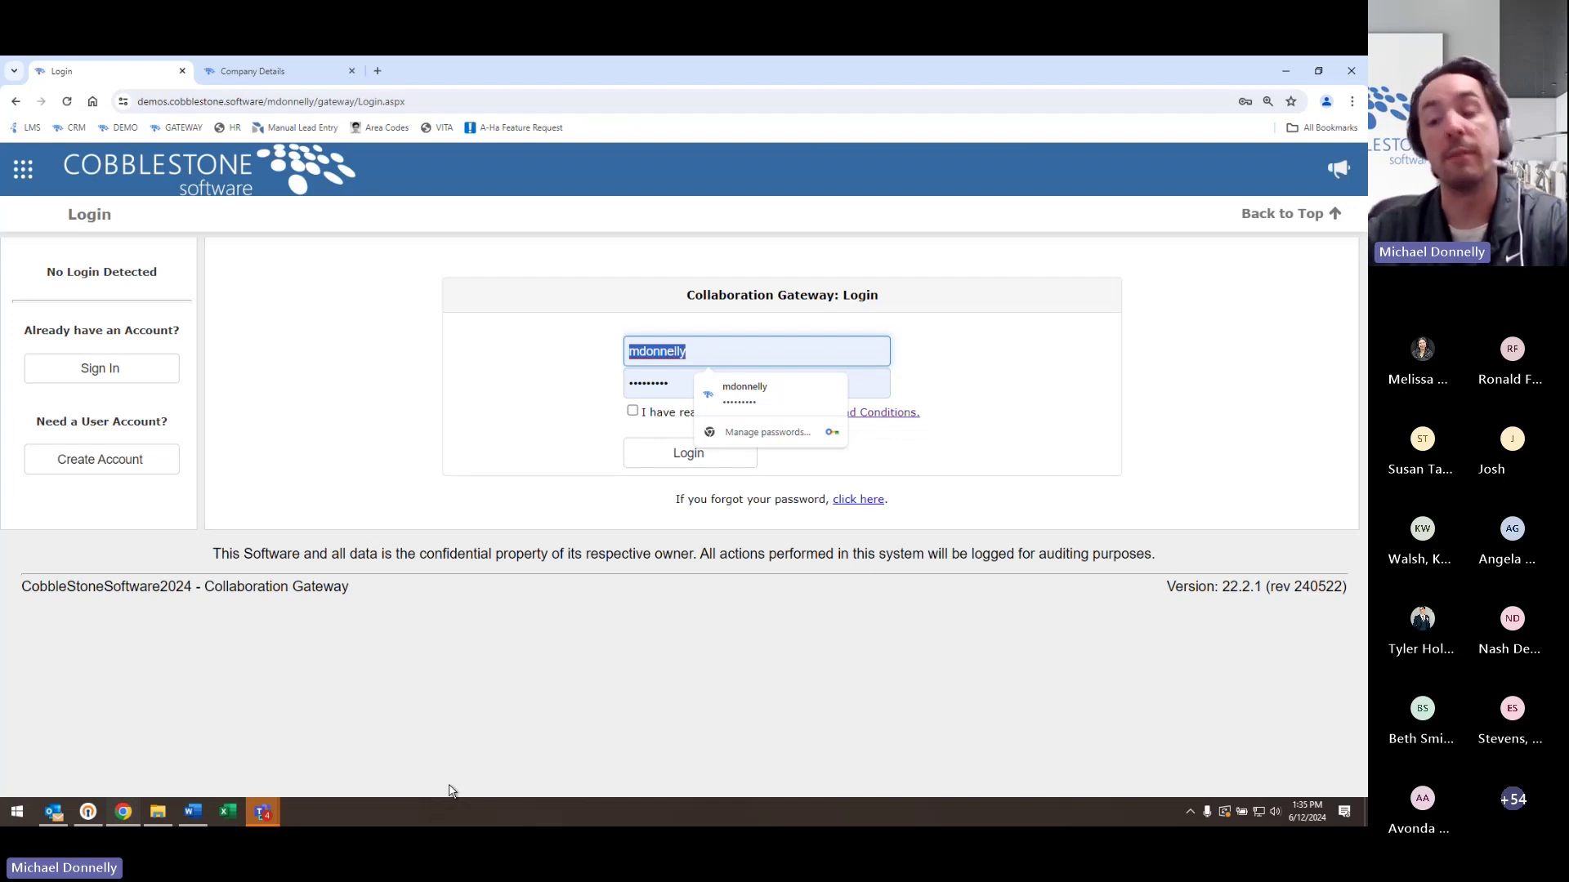
text(tdon)
key(Tab)
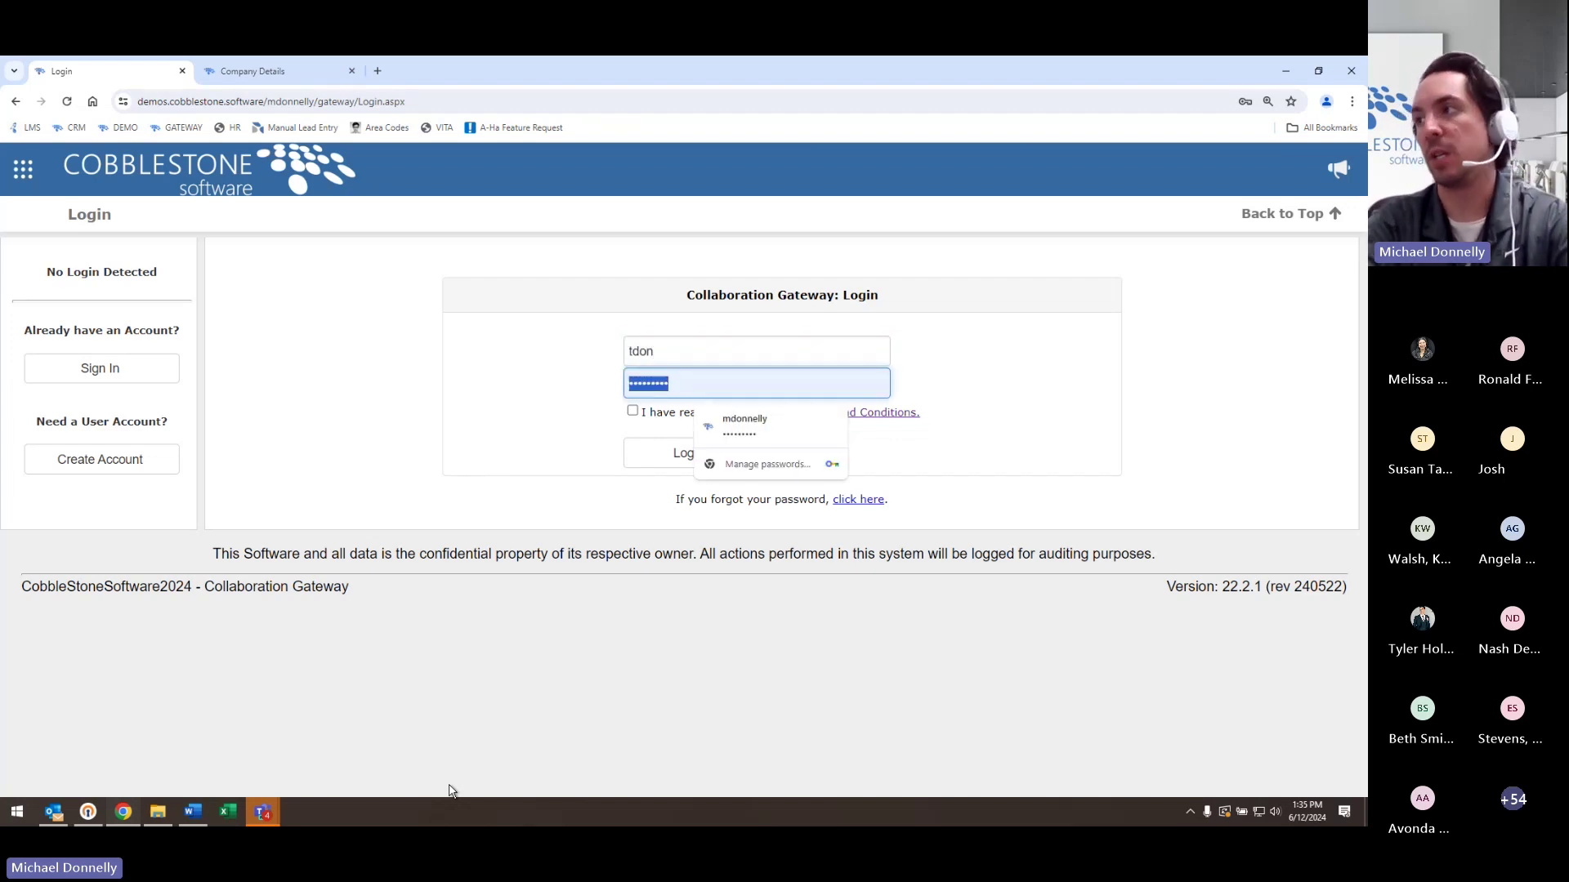
text(••••)
click(668, 413)
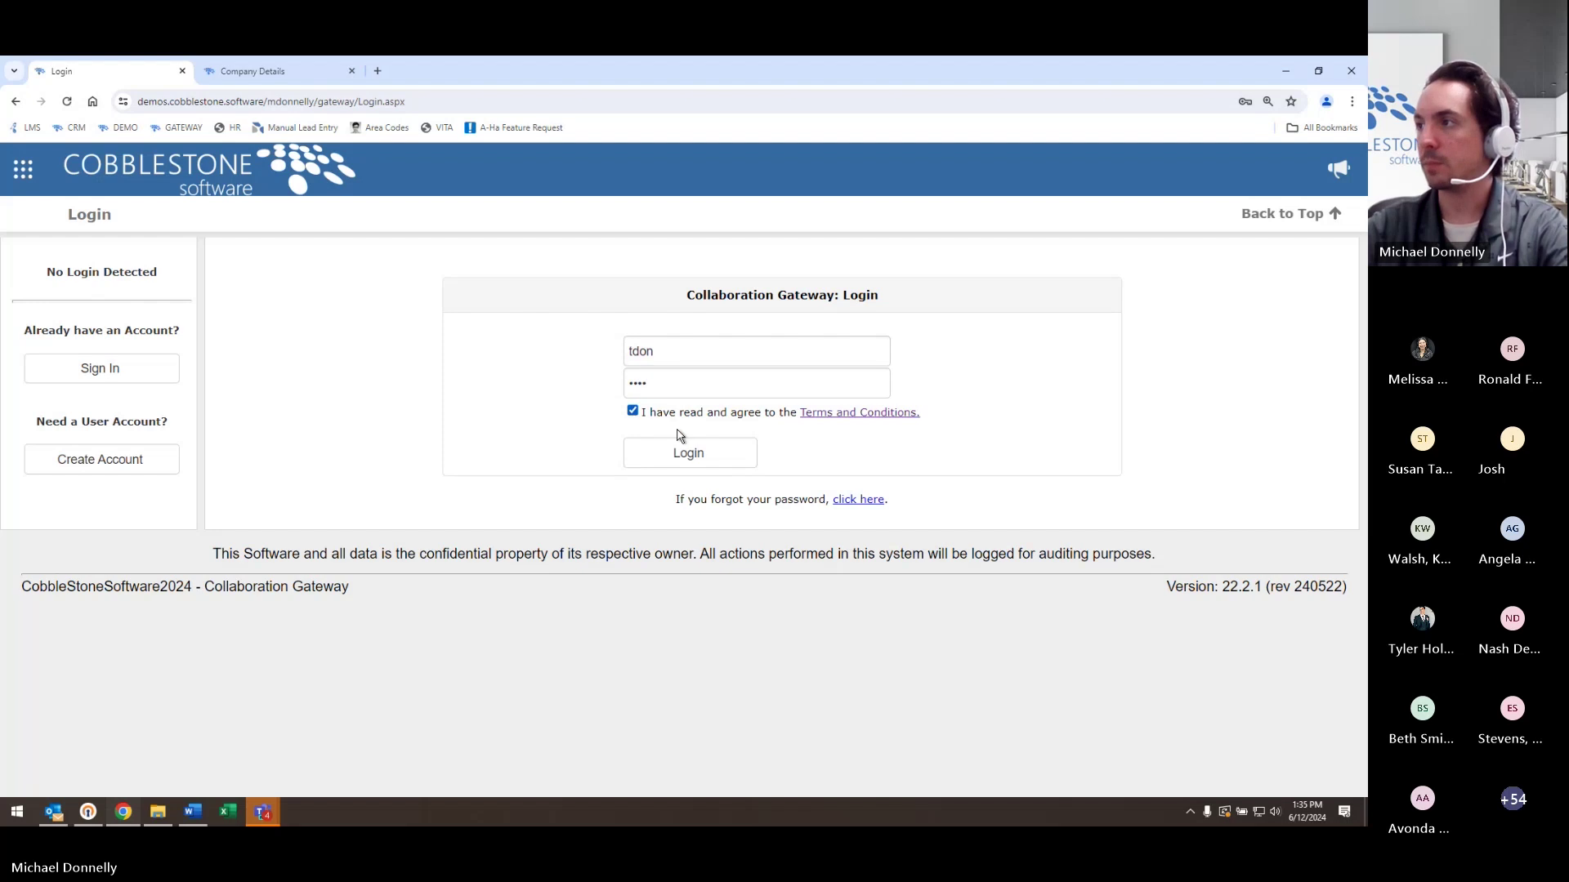
click(686, 454)
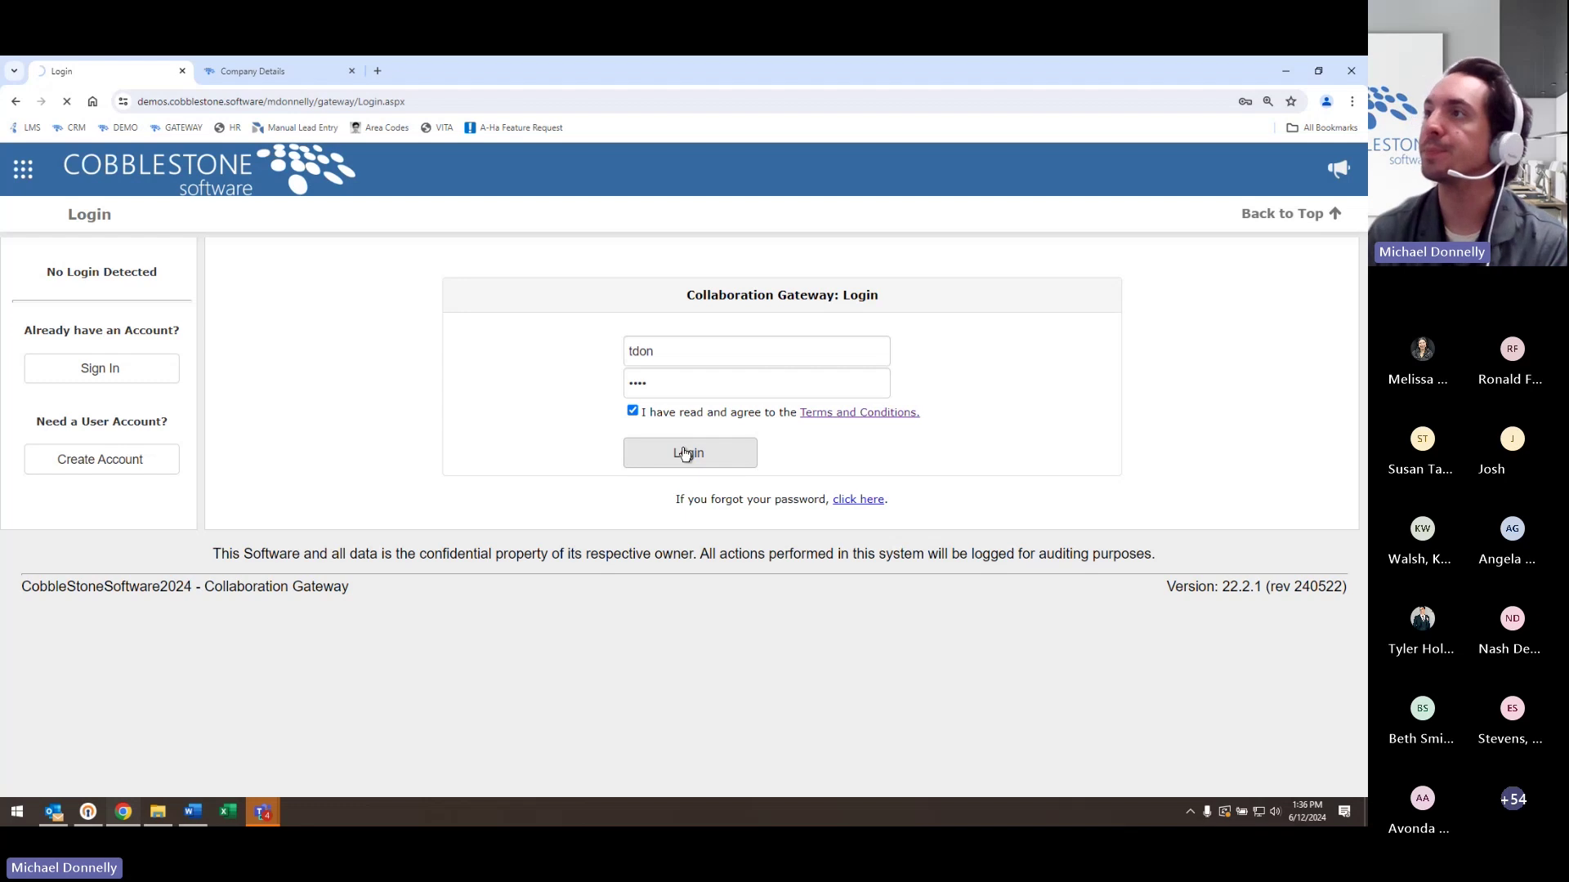
- Go to Contracts > Find/Search Contracts and open the WR Consulting contract
click(247, 71)
click(23, 169)
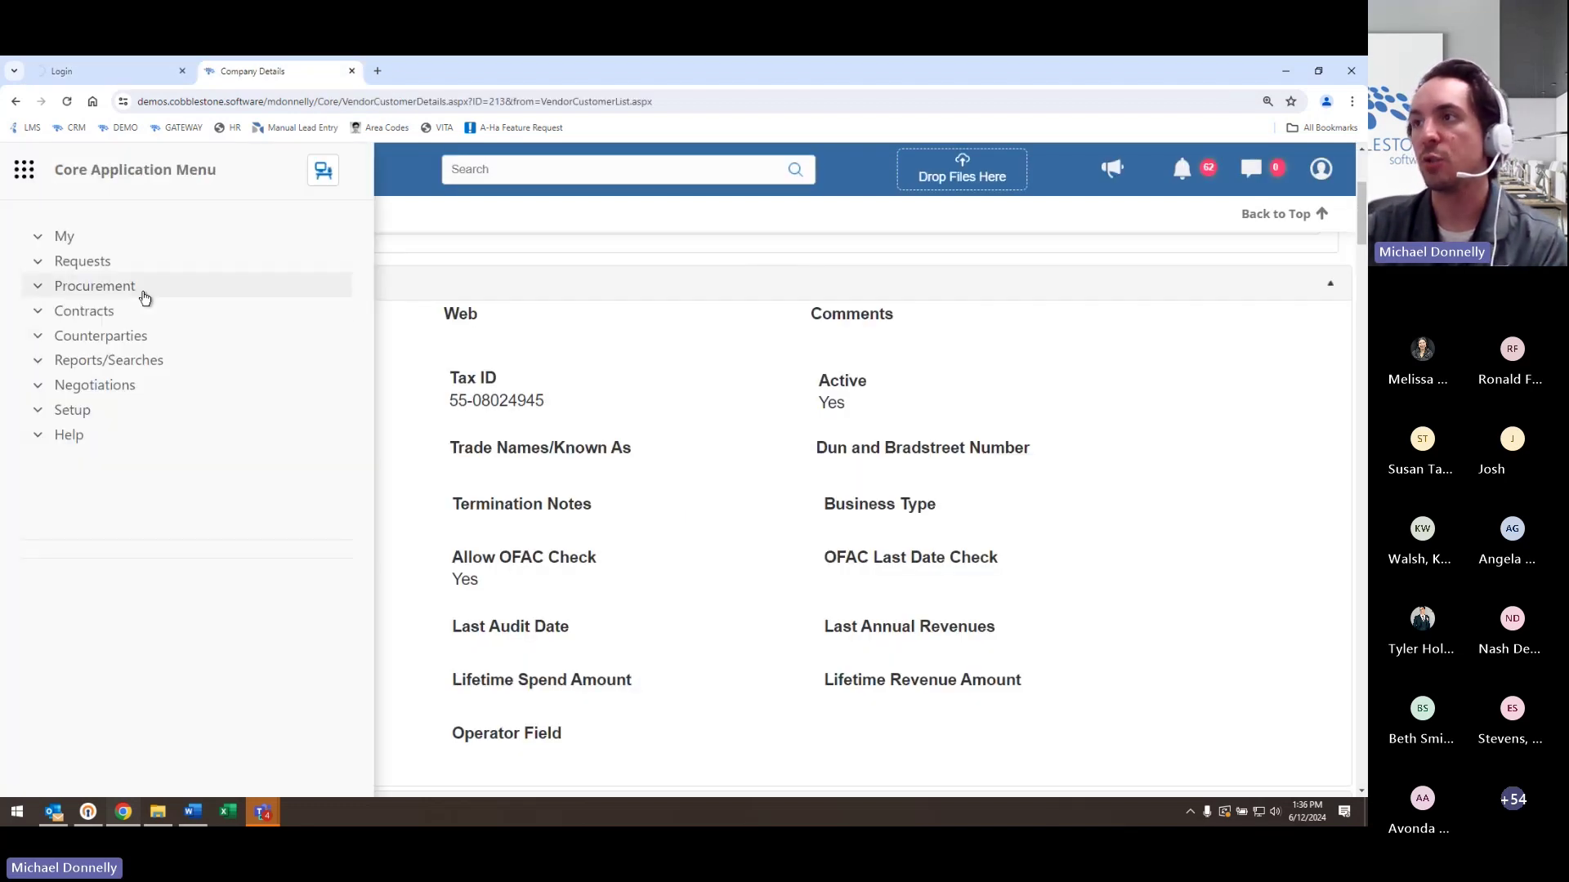
click(129, 311)
click(168, 416)
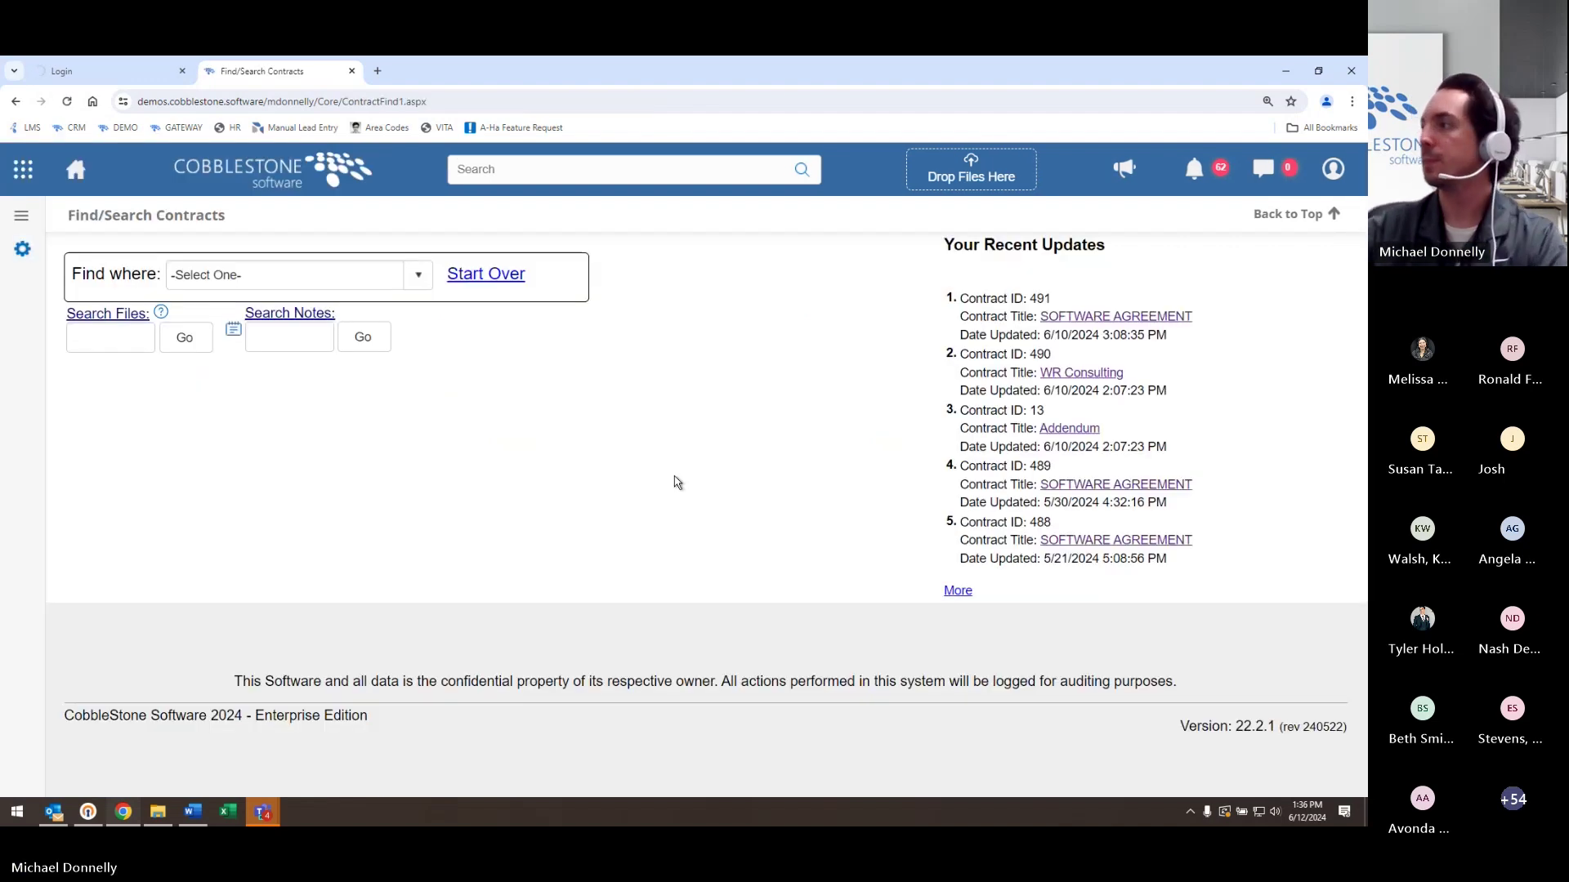
click(1103, 379)
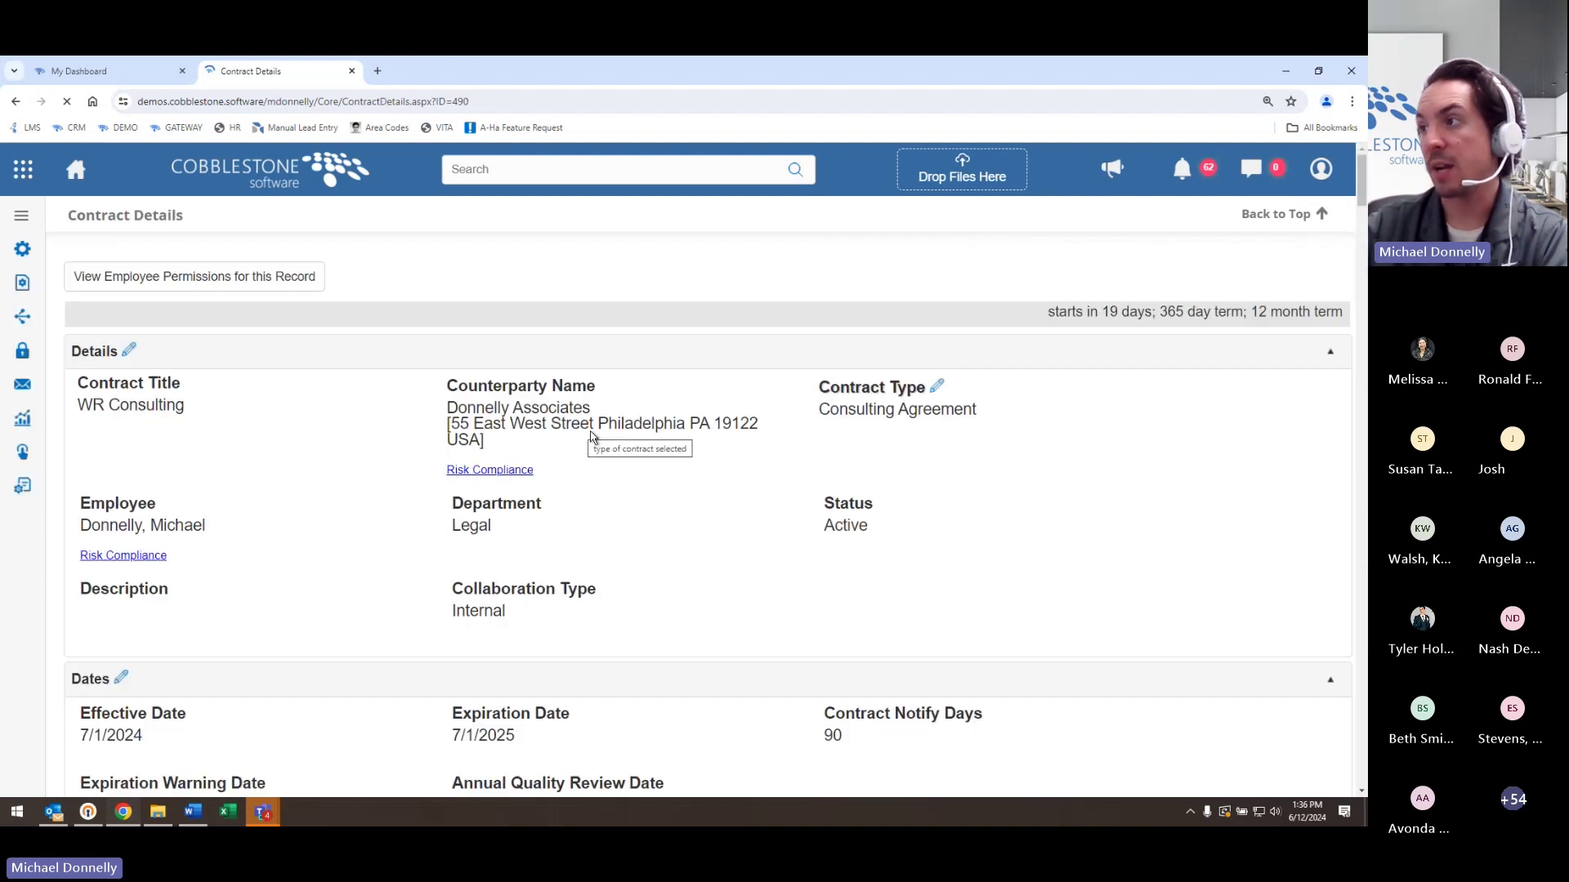
- Highlight the contract's counterparty details and its Internal Collaboration Type
drag(456, 421, 638, 426)
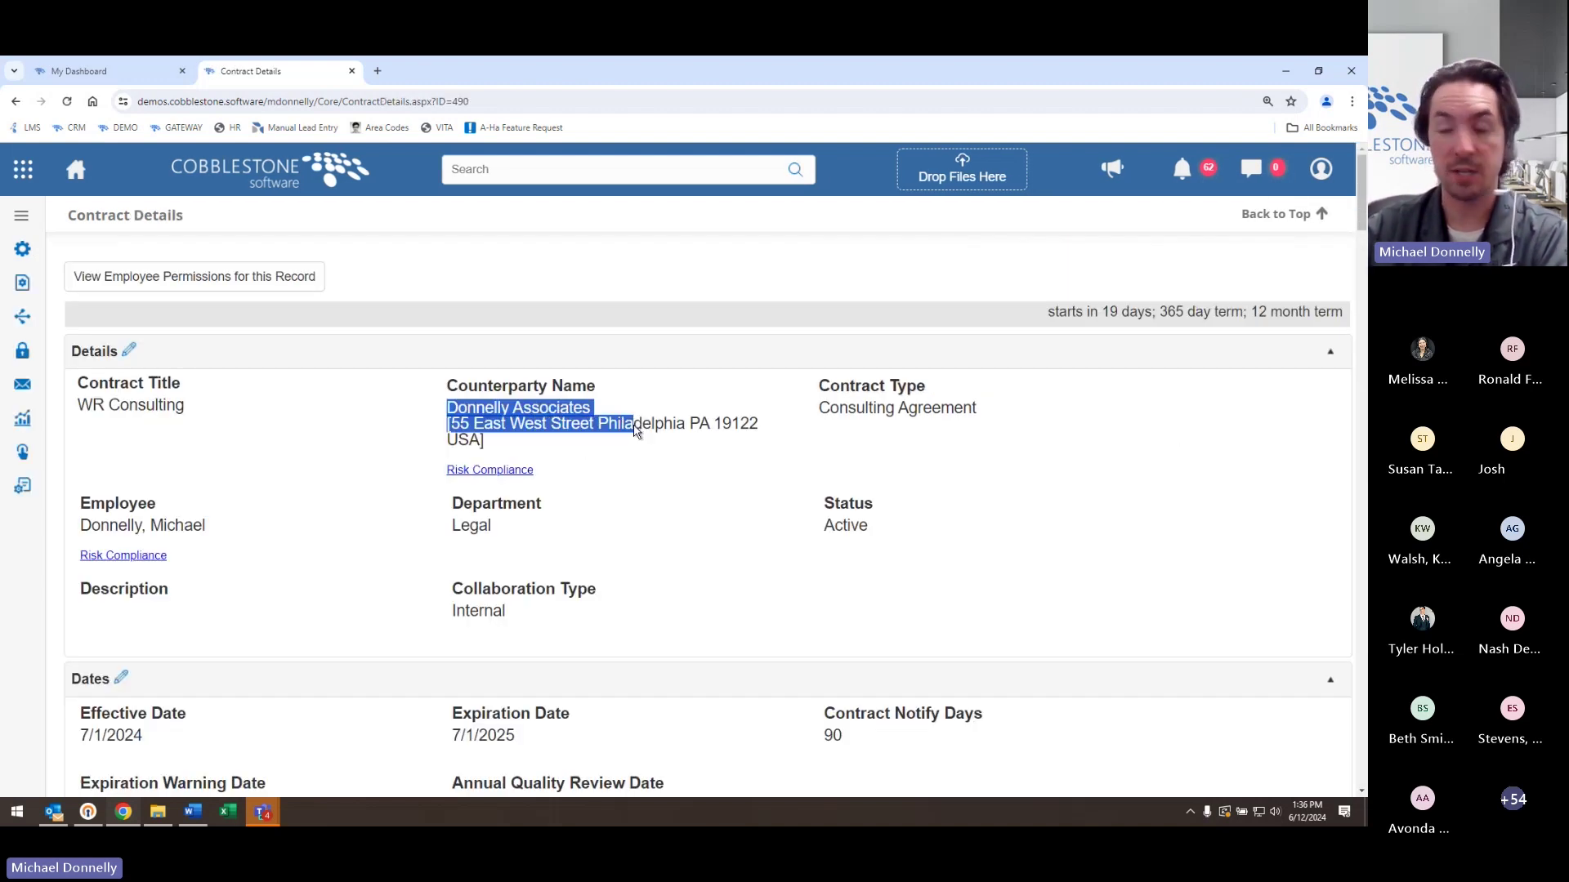
click(684, 500)
mouse_move(572, 572)
mouse_down()
mouse_move(572, 606)
mouse_move(590, 595)
mouse_up()
mouse_move(709, 621)
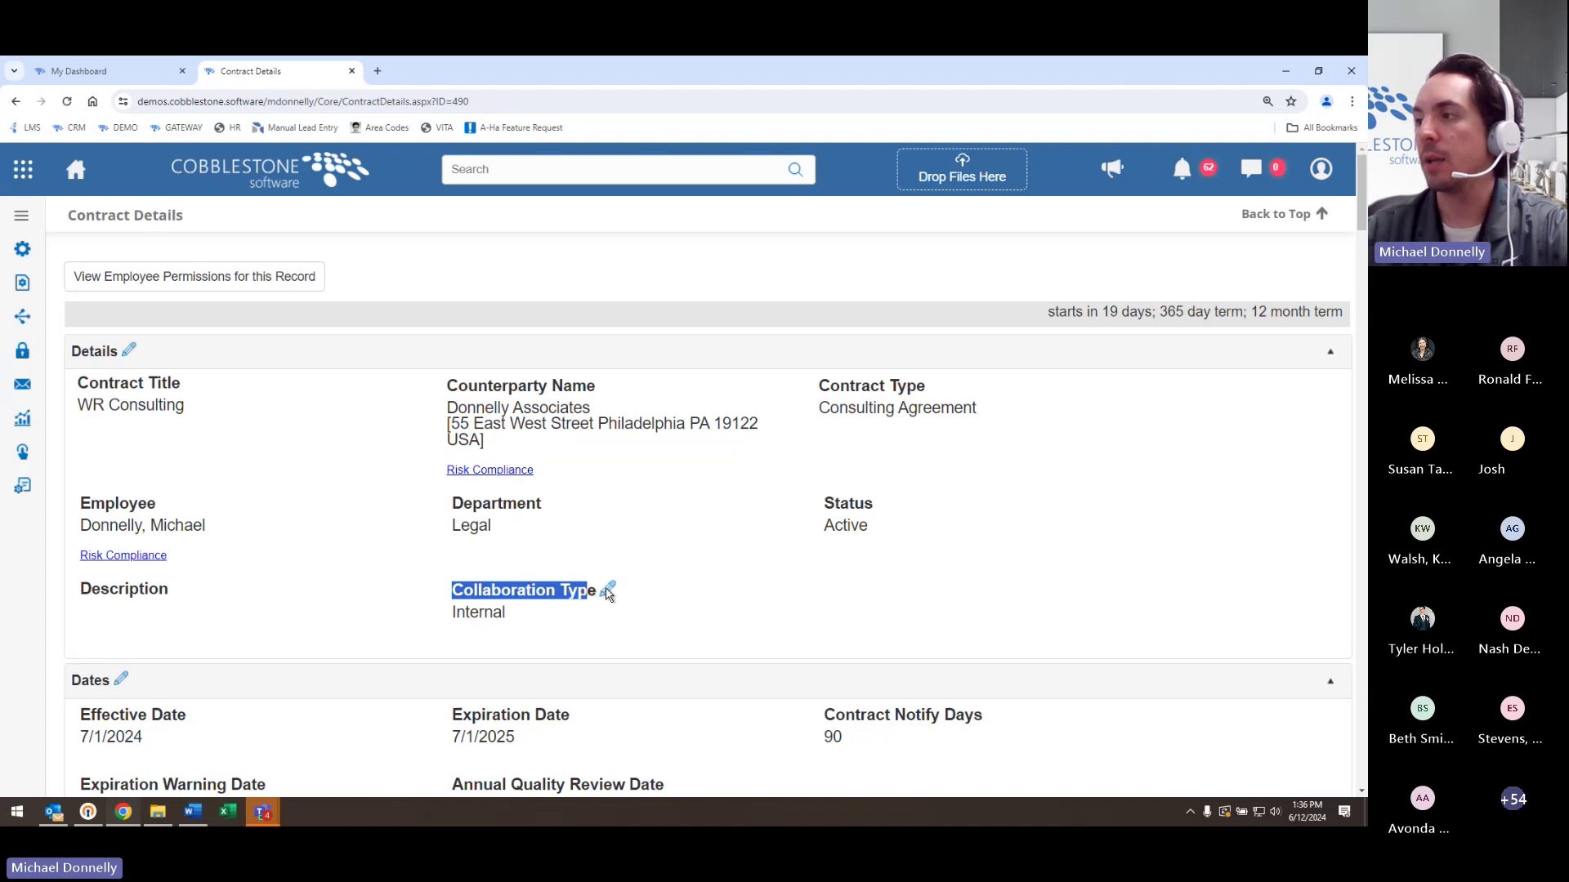
- Set WR Consulting's Collaboration Type to Gateway, save, and view the vendor's My Dashboard
click(608, 590)
click(487, 475)
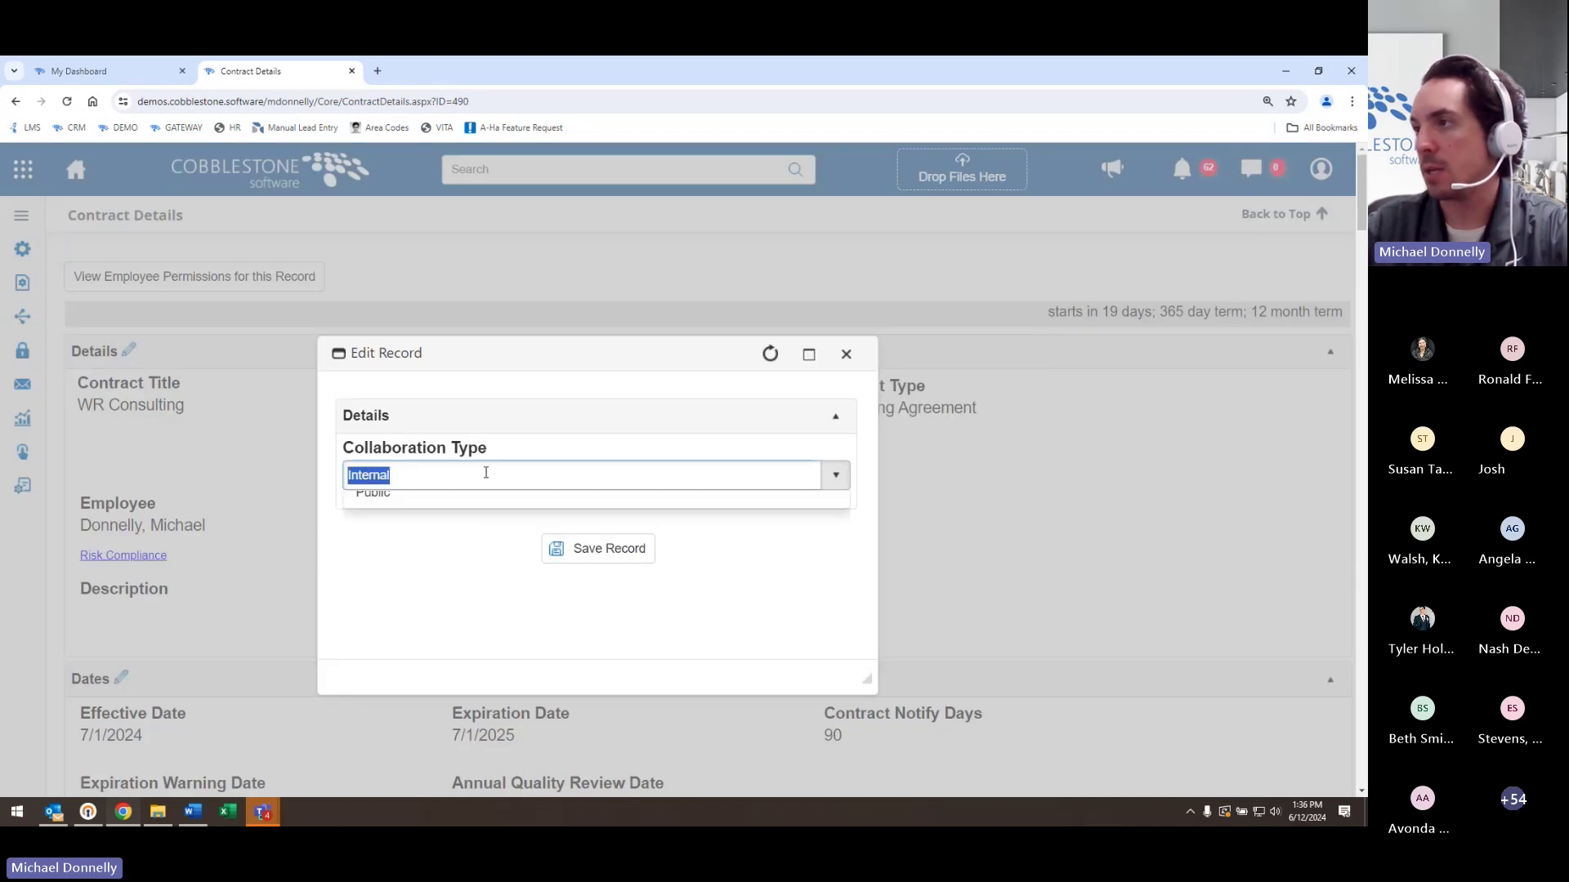
click(467, 554)
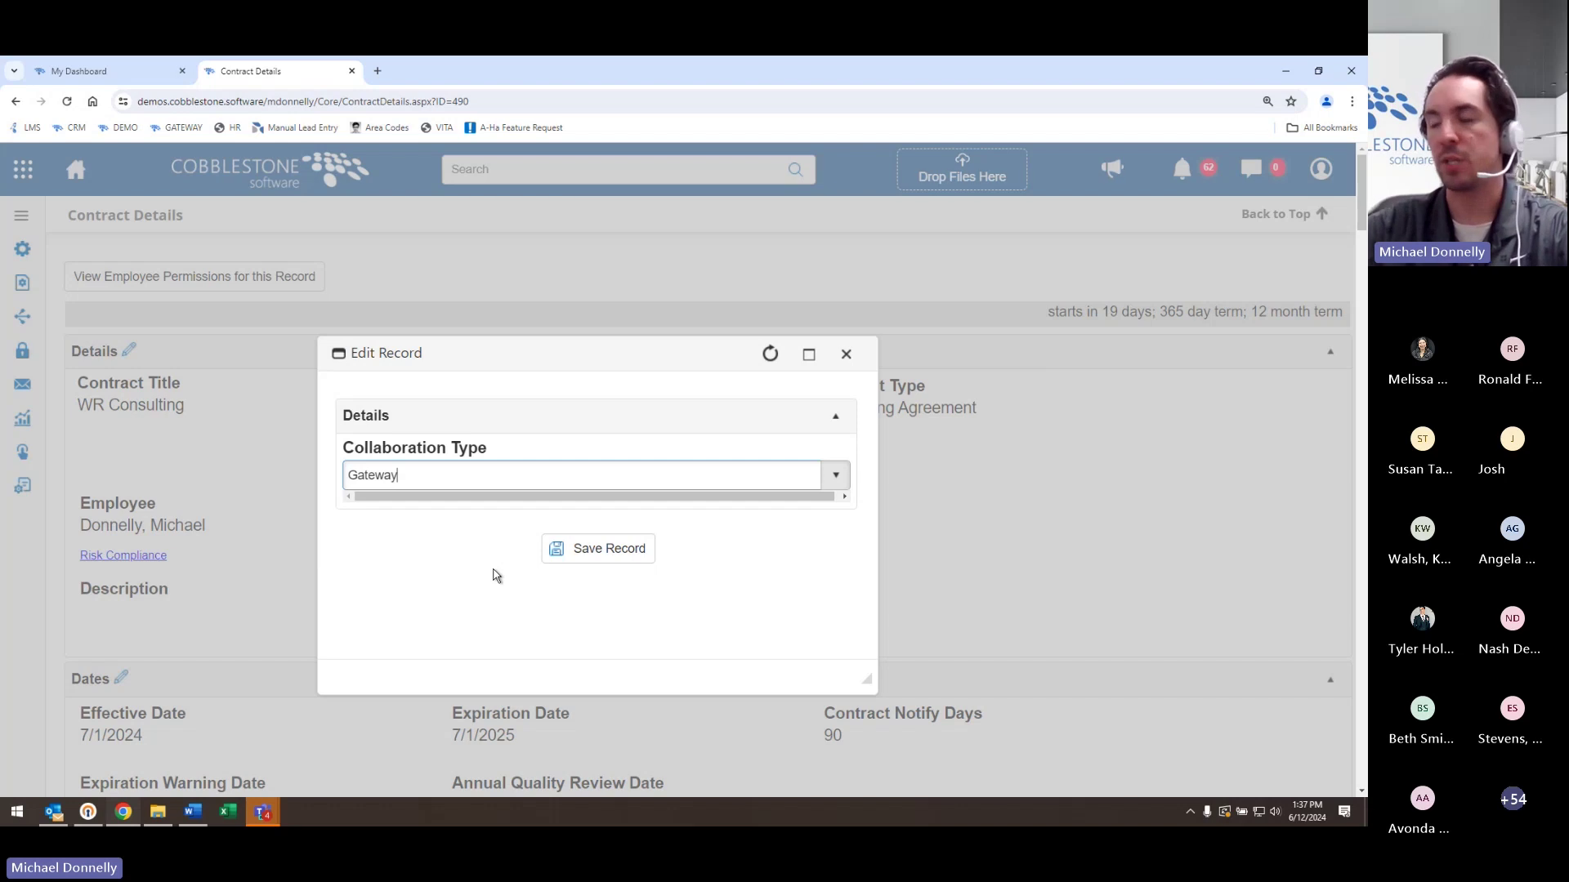
click(609, 551)
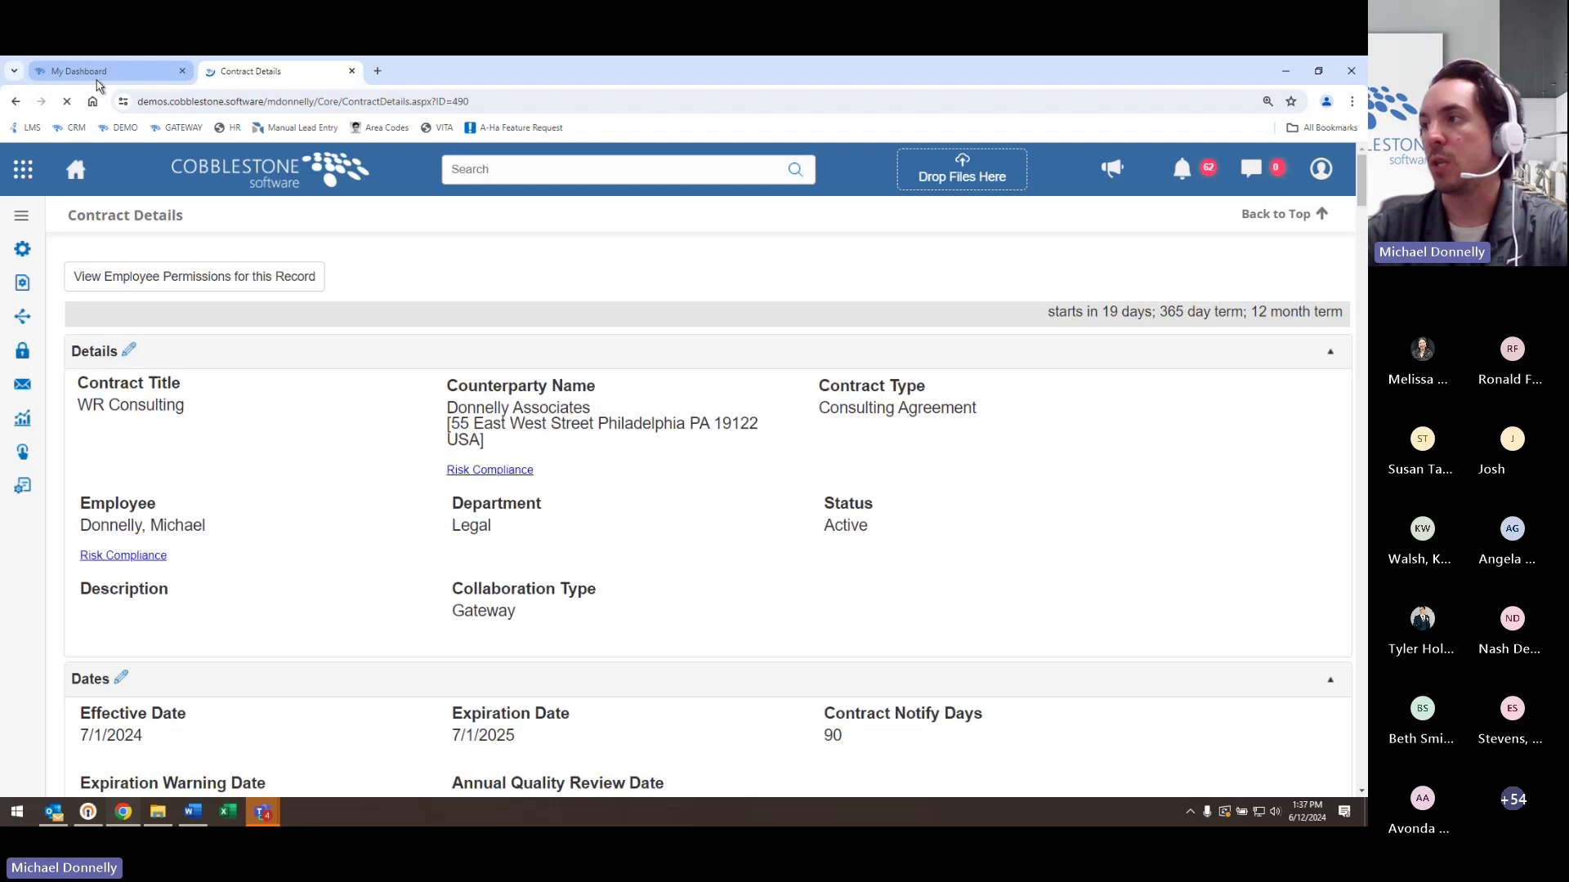
click(102, 74)
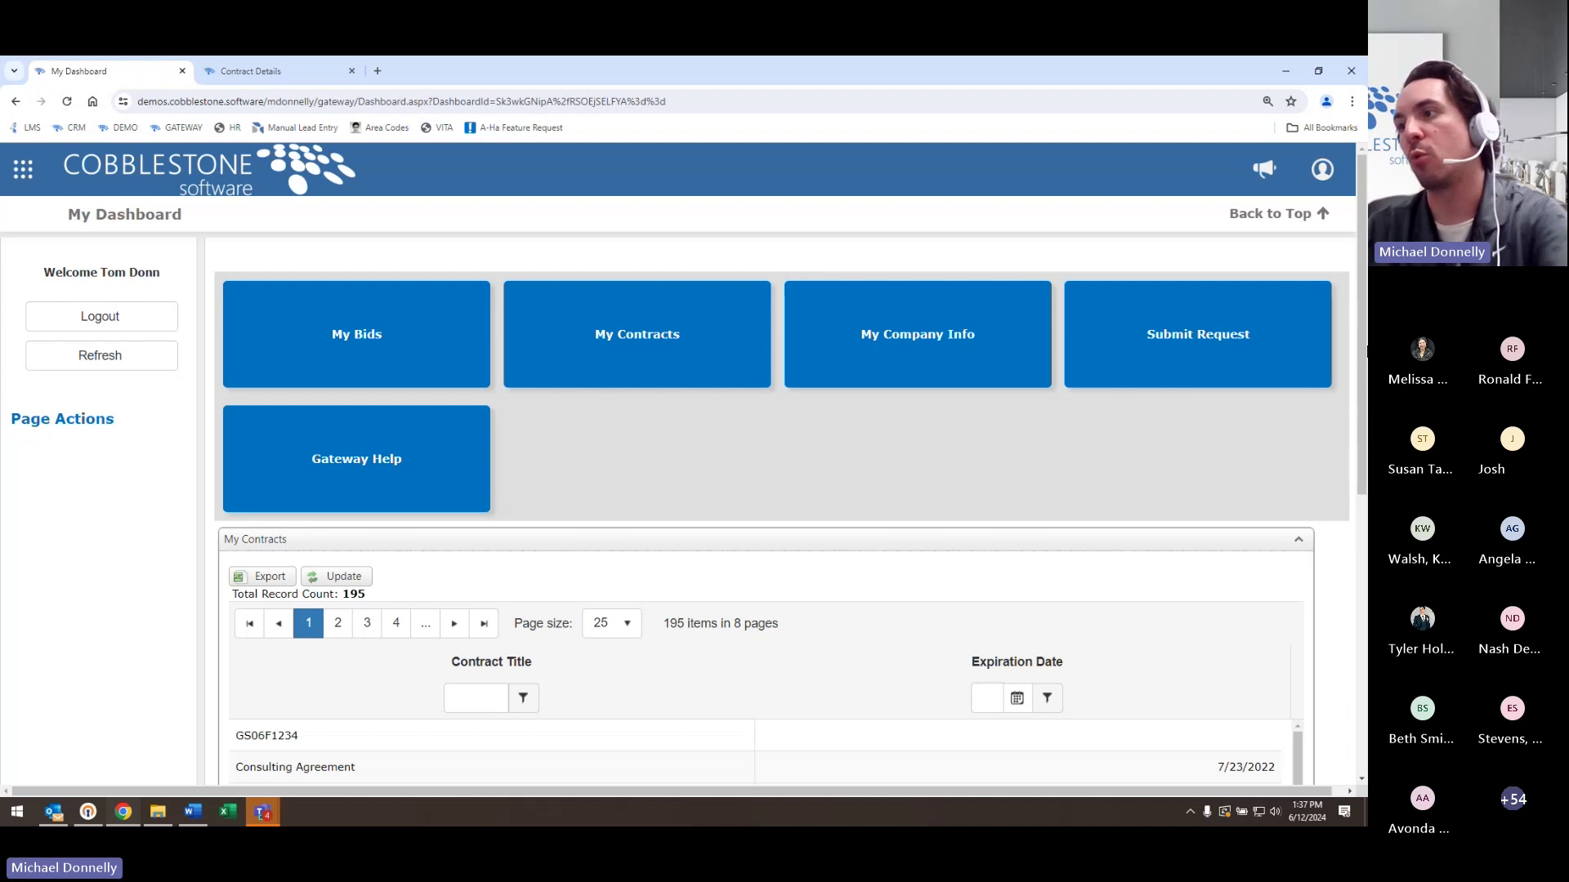
- Open My Contracts and view the WR Consulting contract's details as the vendor
scroll(1278, 433, down, 2)
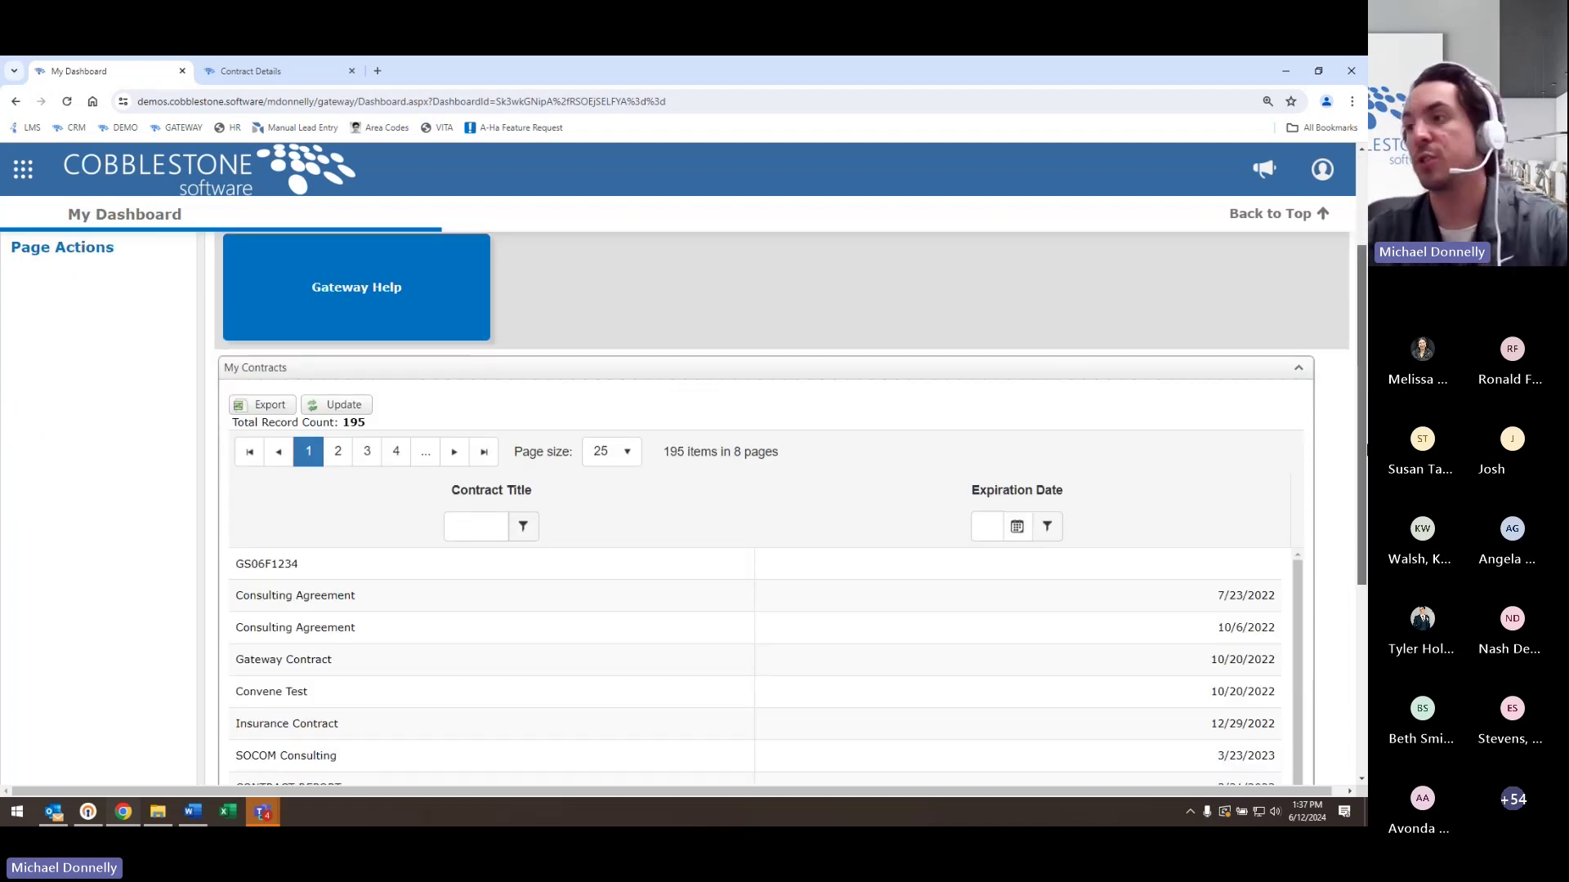
scroll(784, 490, up, 2)
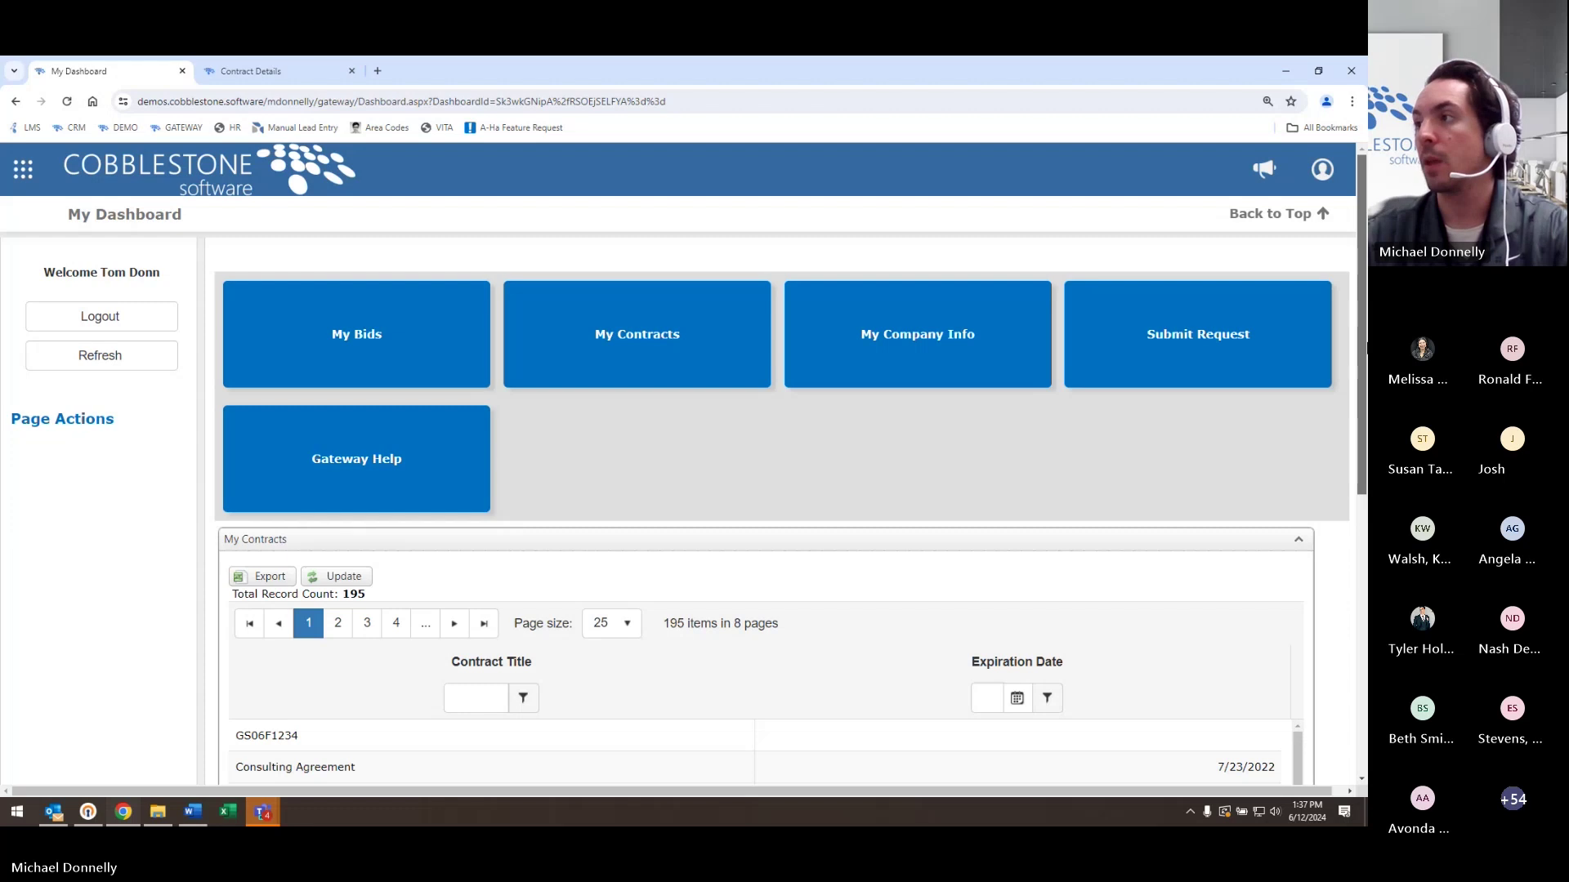
click(690, 376)
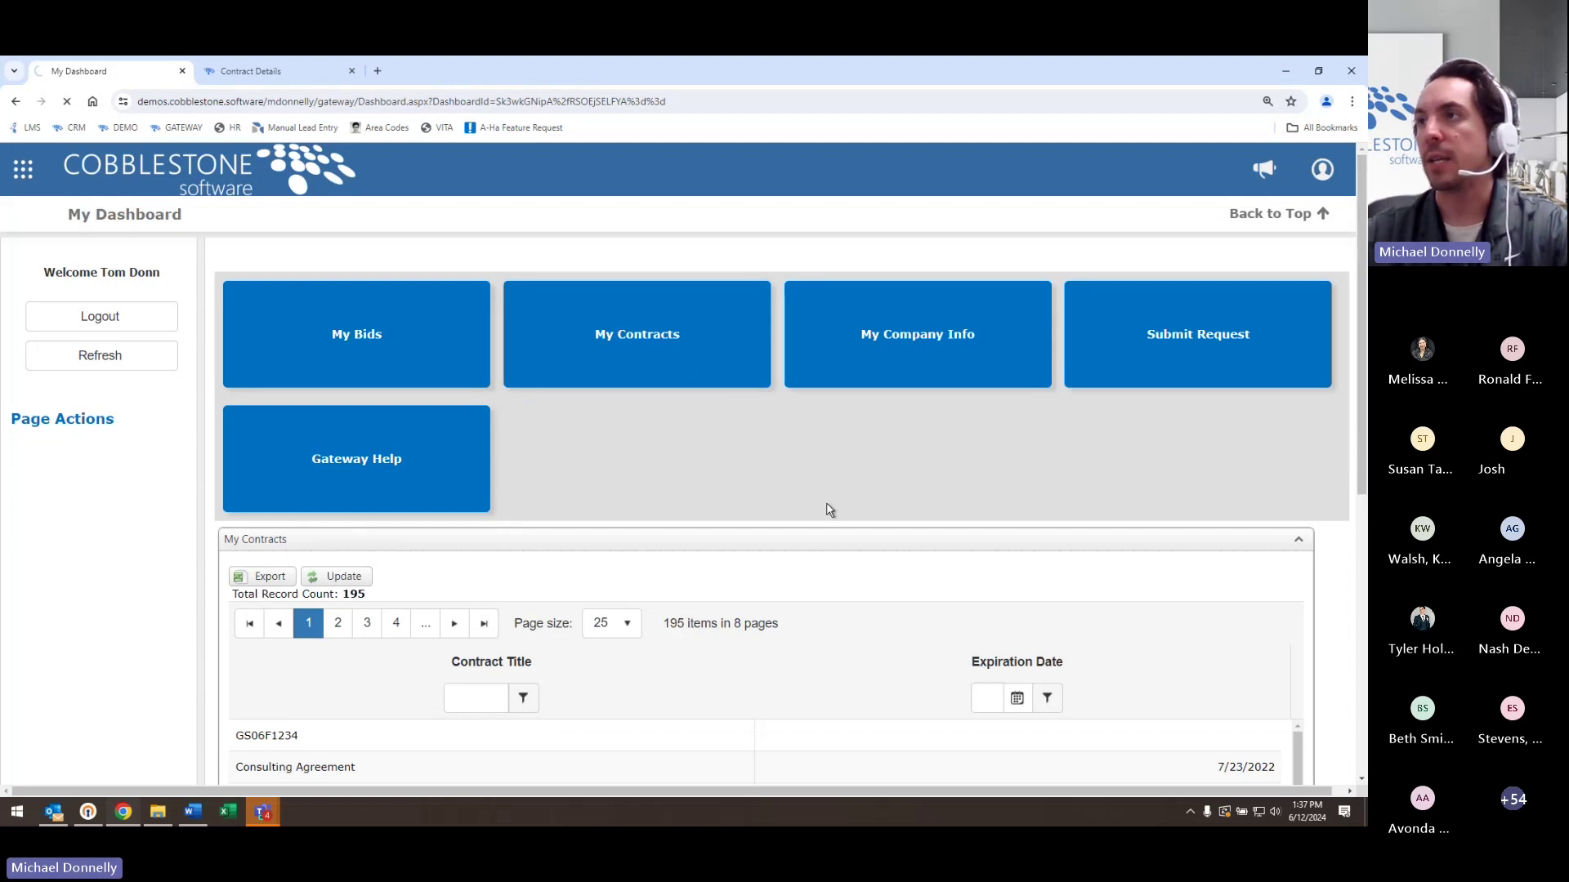
drag(419, 459, 339, 460)
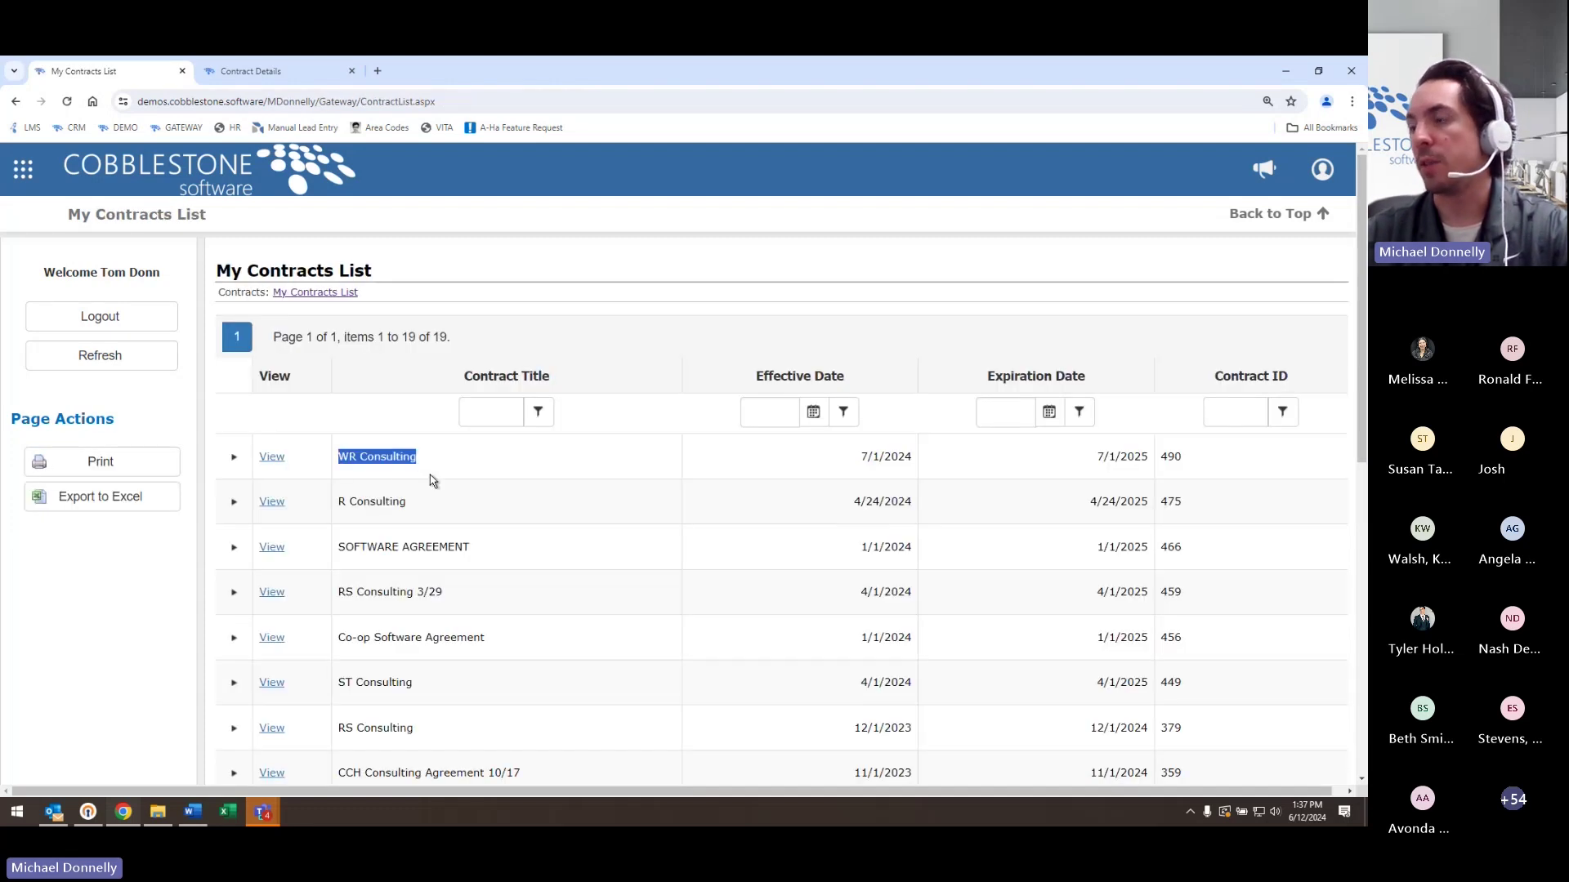
click(245, 71)
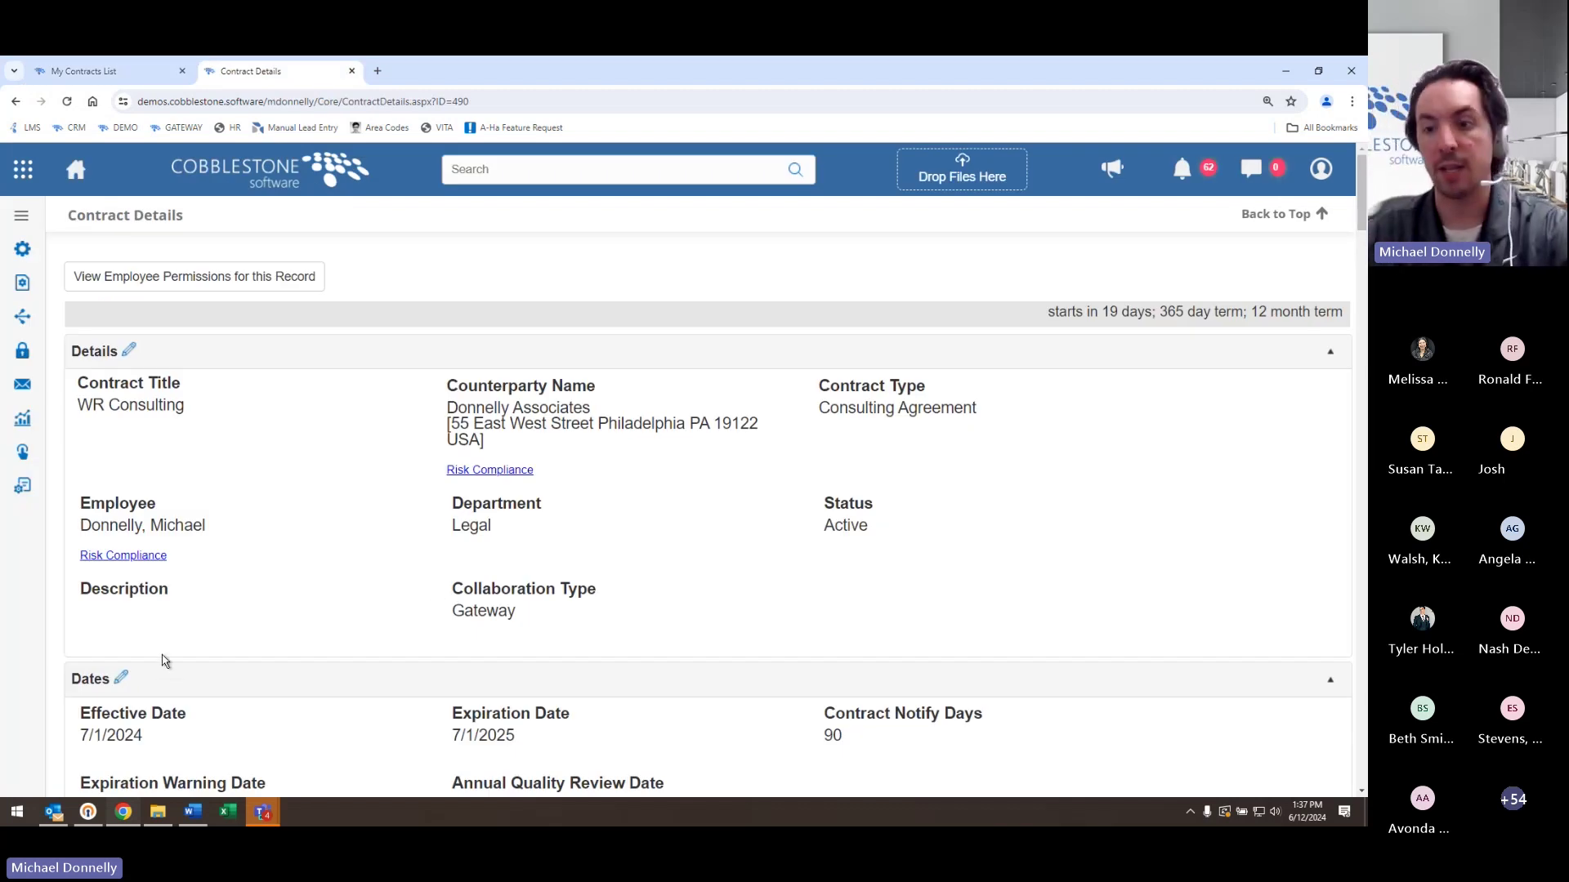
key(ctrl+shift+Tab)
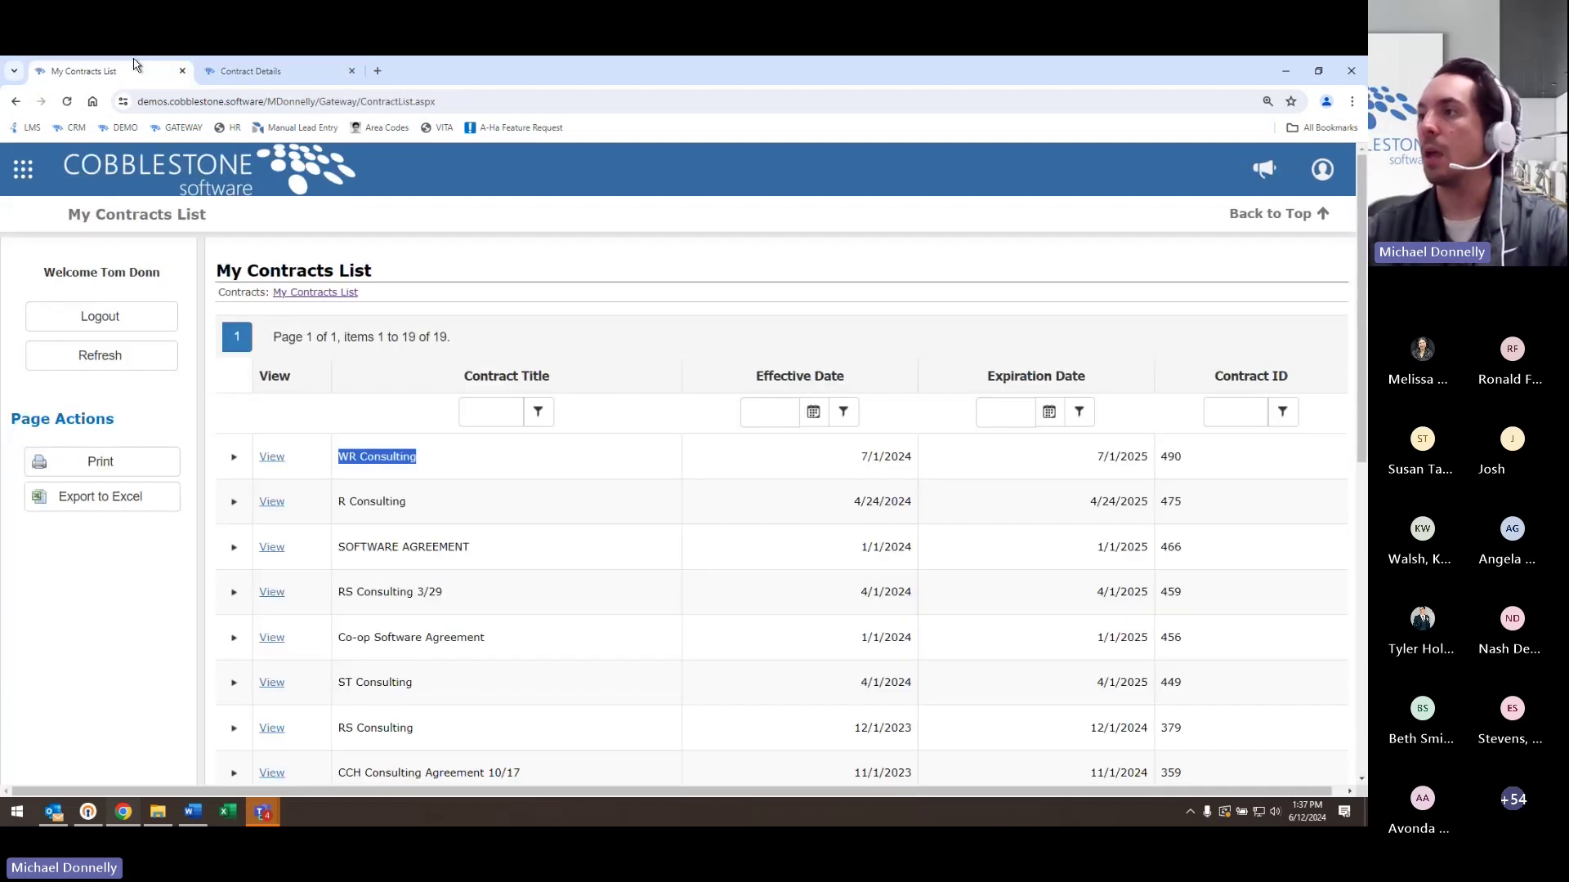
click(265, 463)
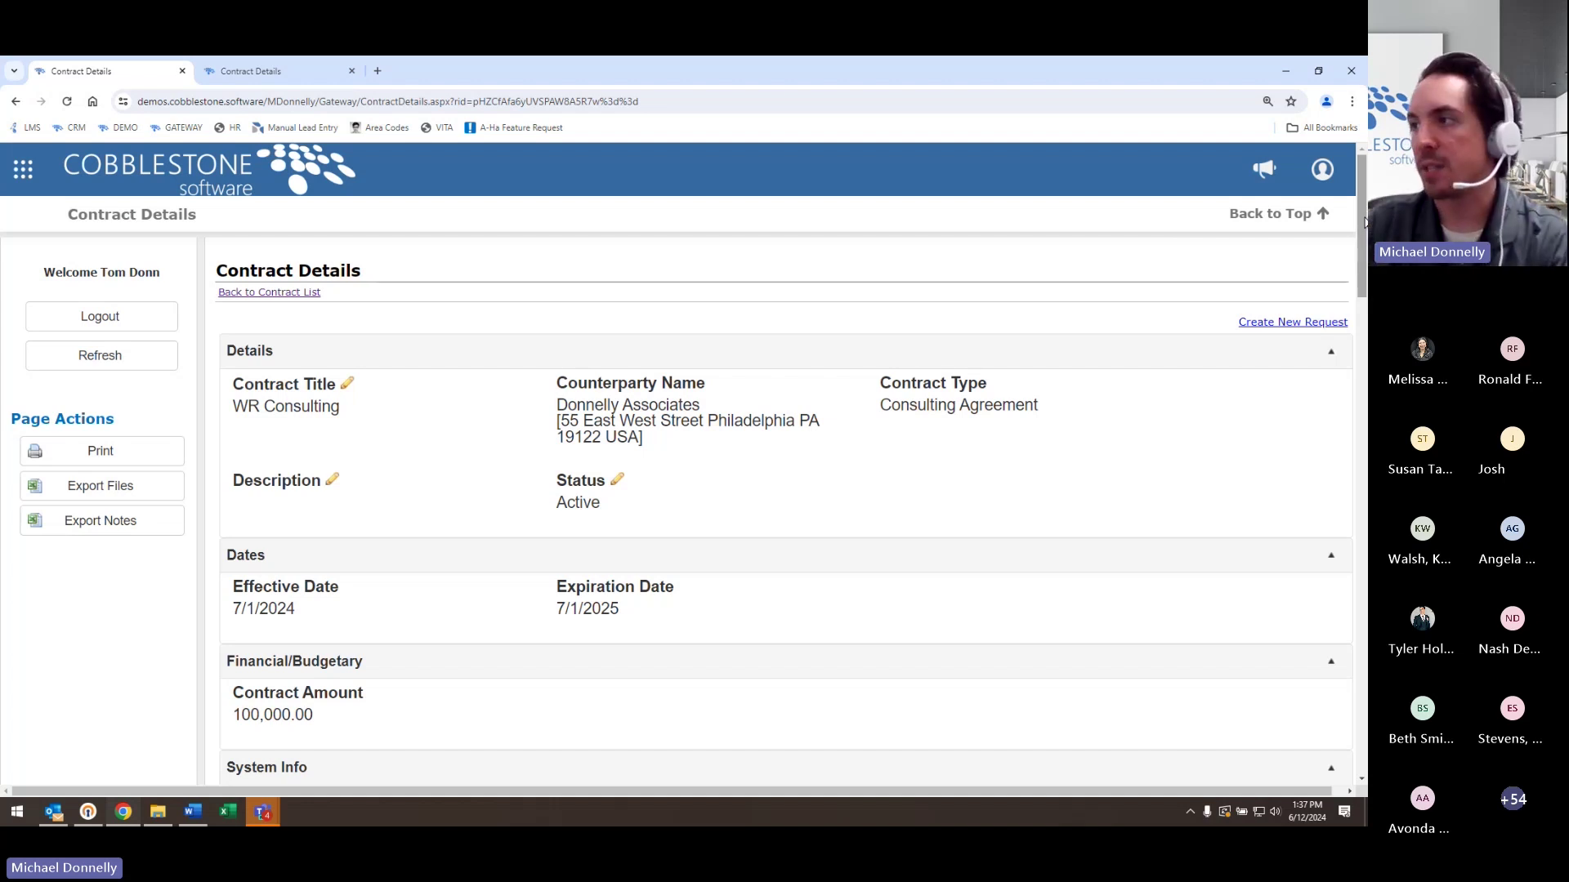
scroll(1364, 222, down, 1)
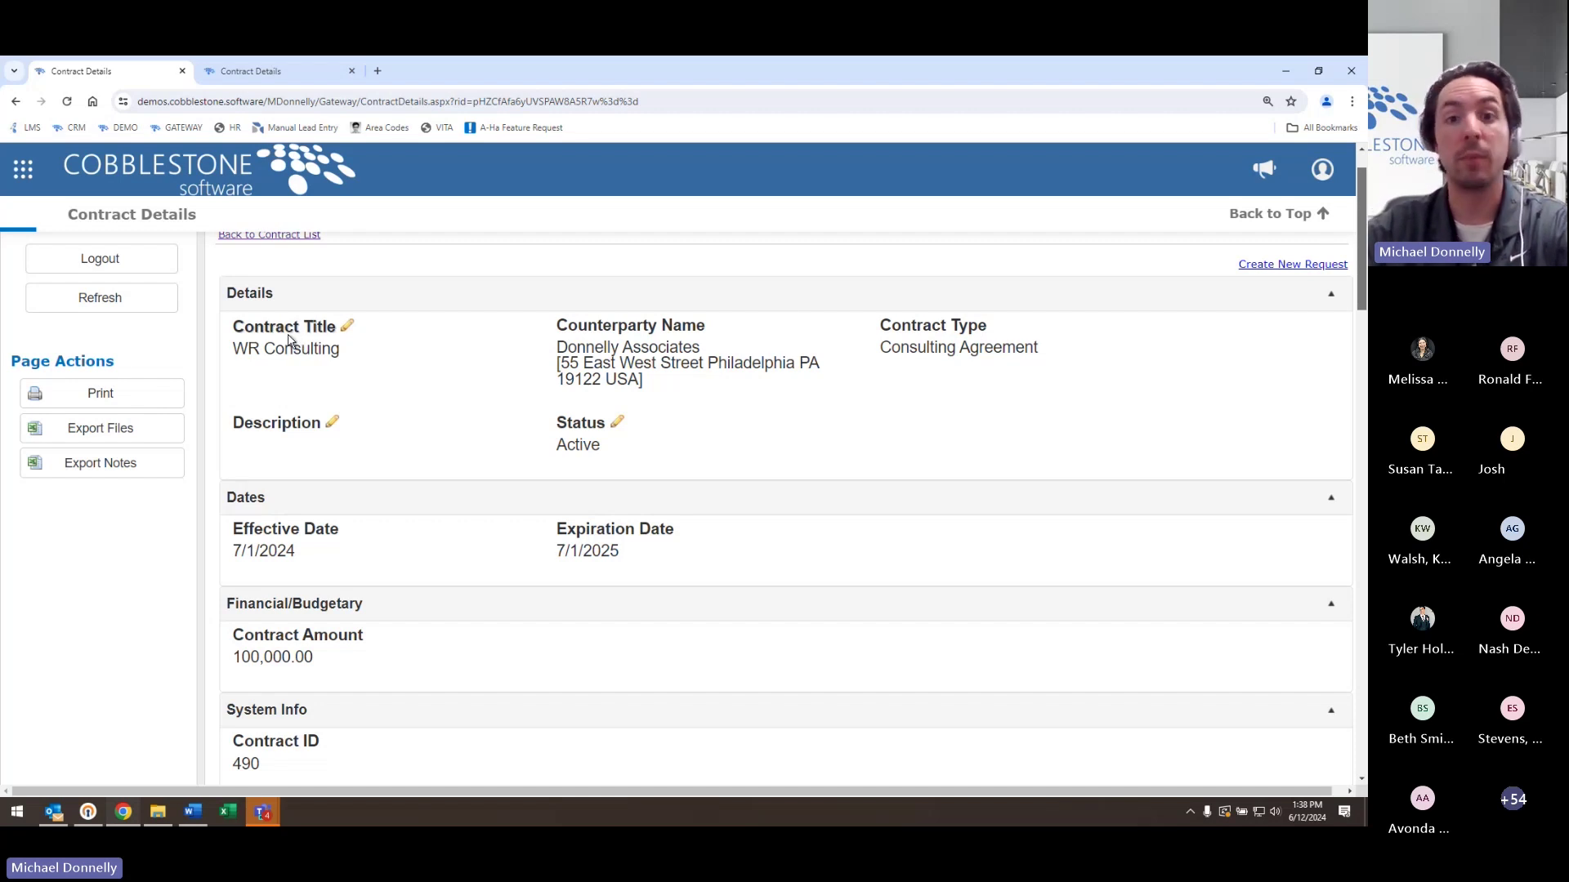
mouse_move(287, 340)
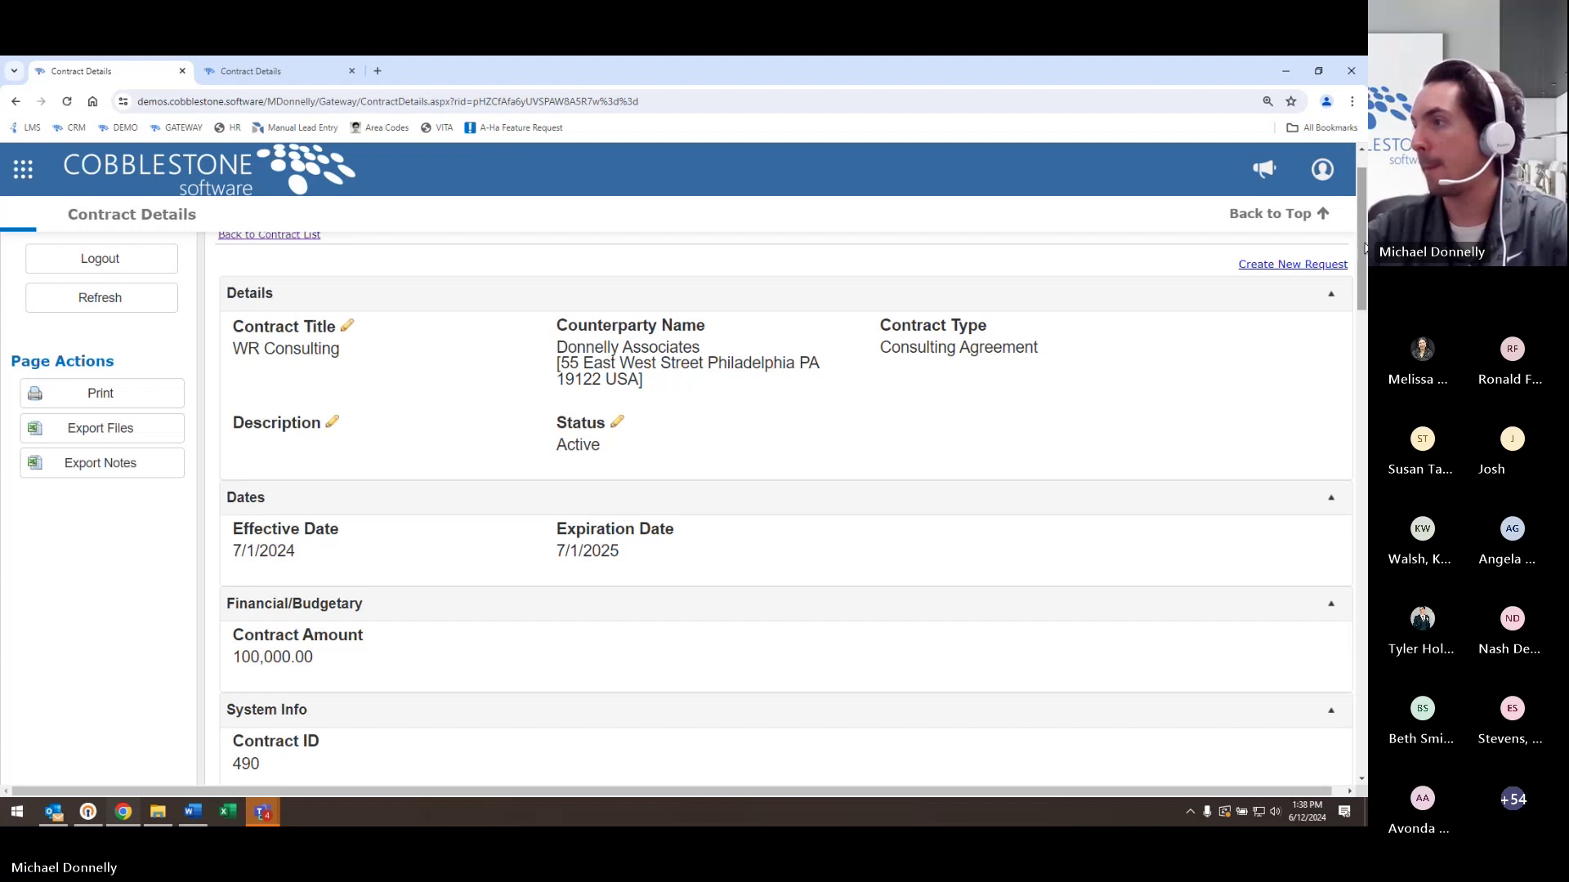
drag(1361, 249, 1360, 363)
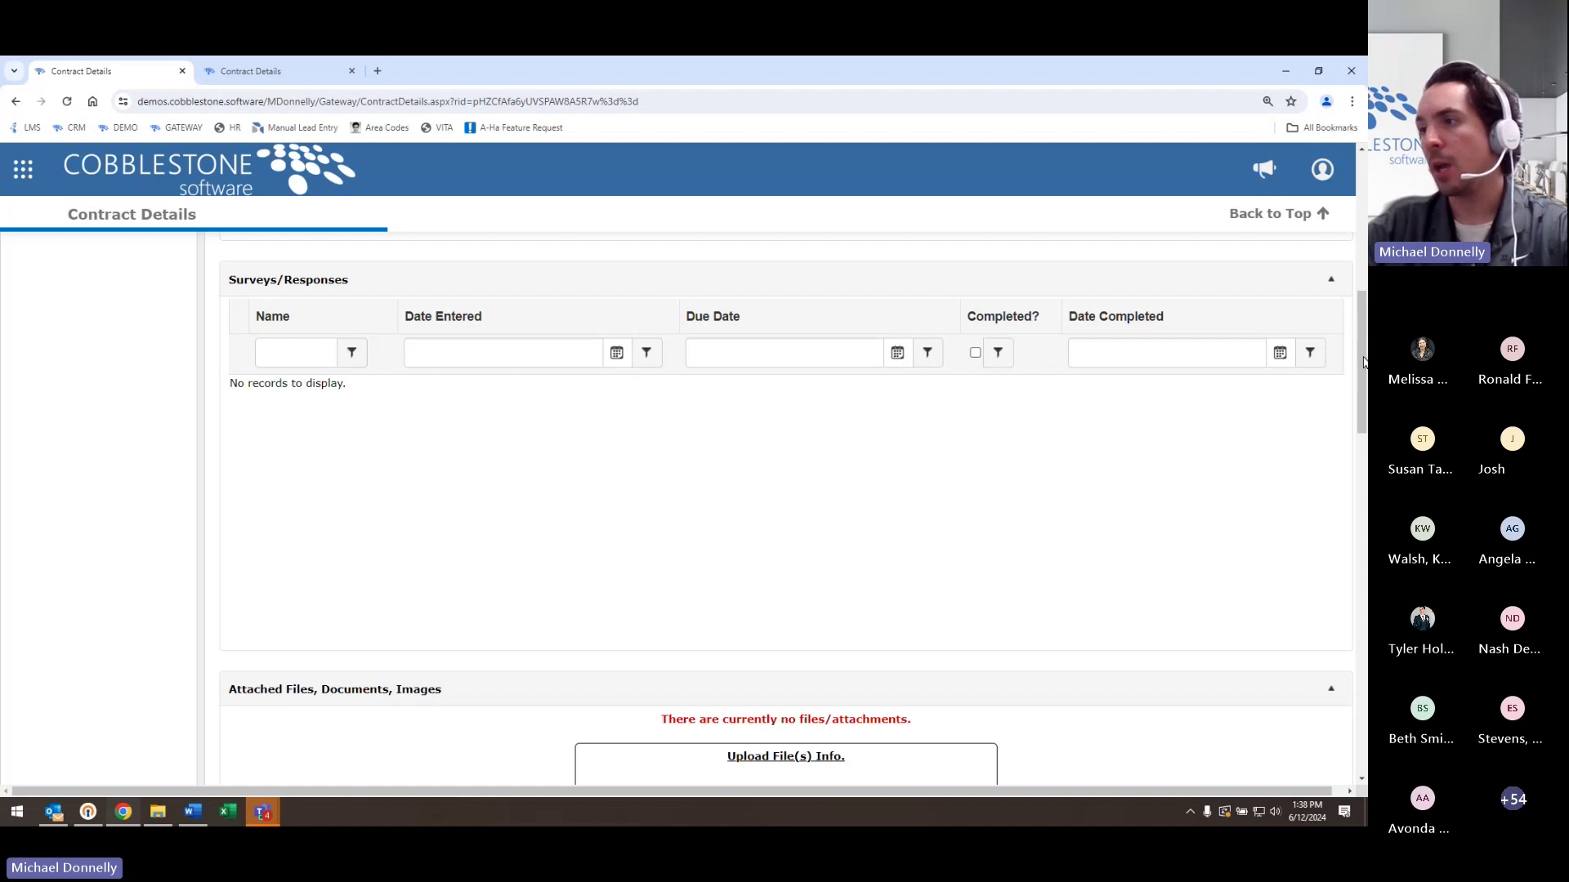
drag(1363, 361, 1363, 437)
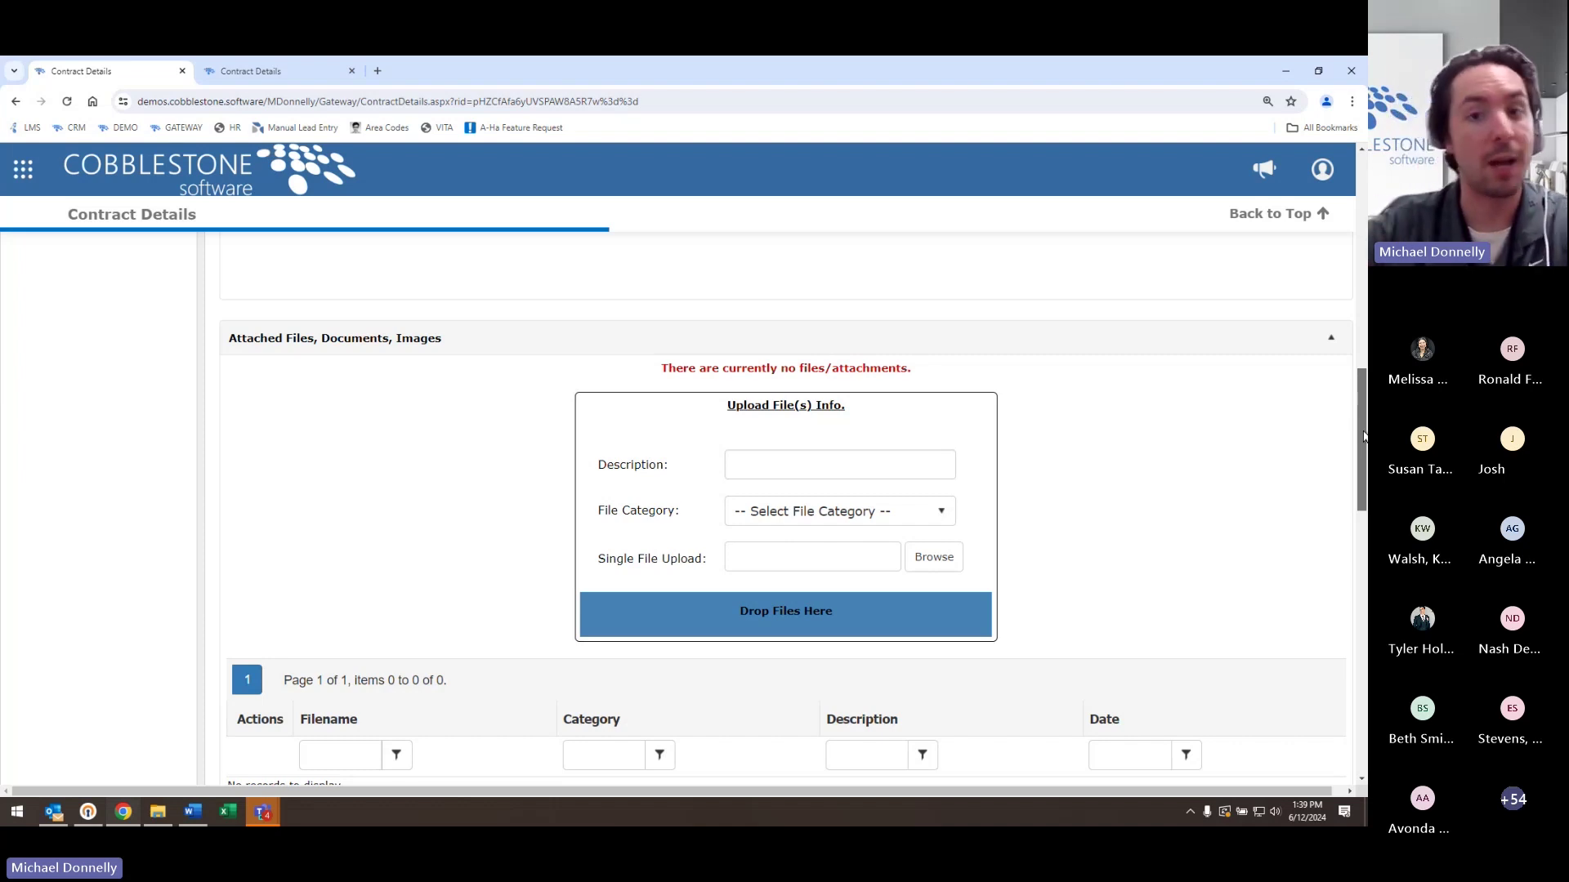
drag(1363, 437, 1366, 657)
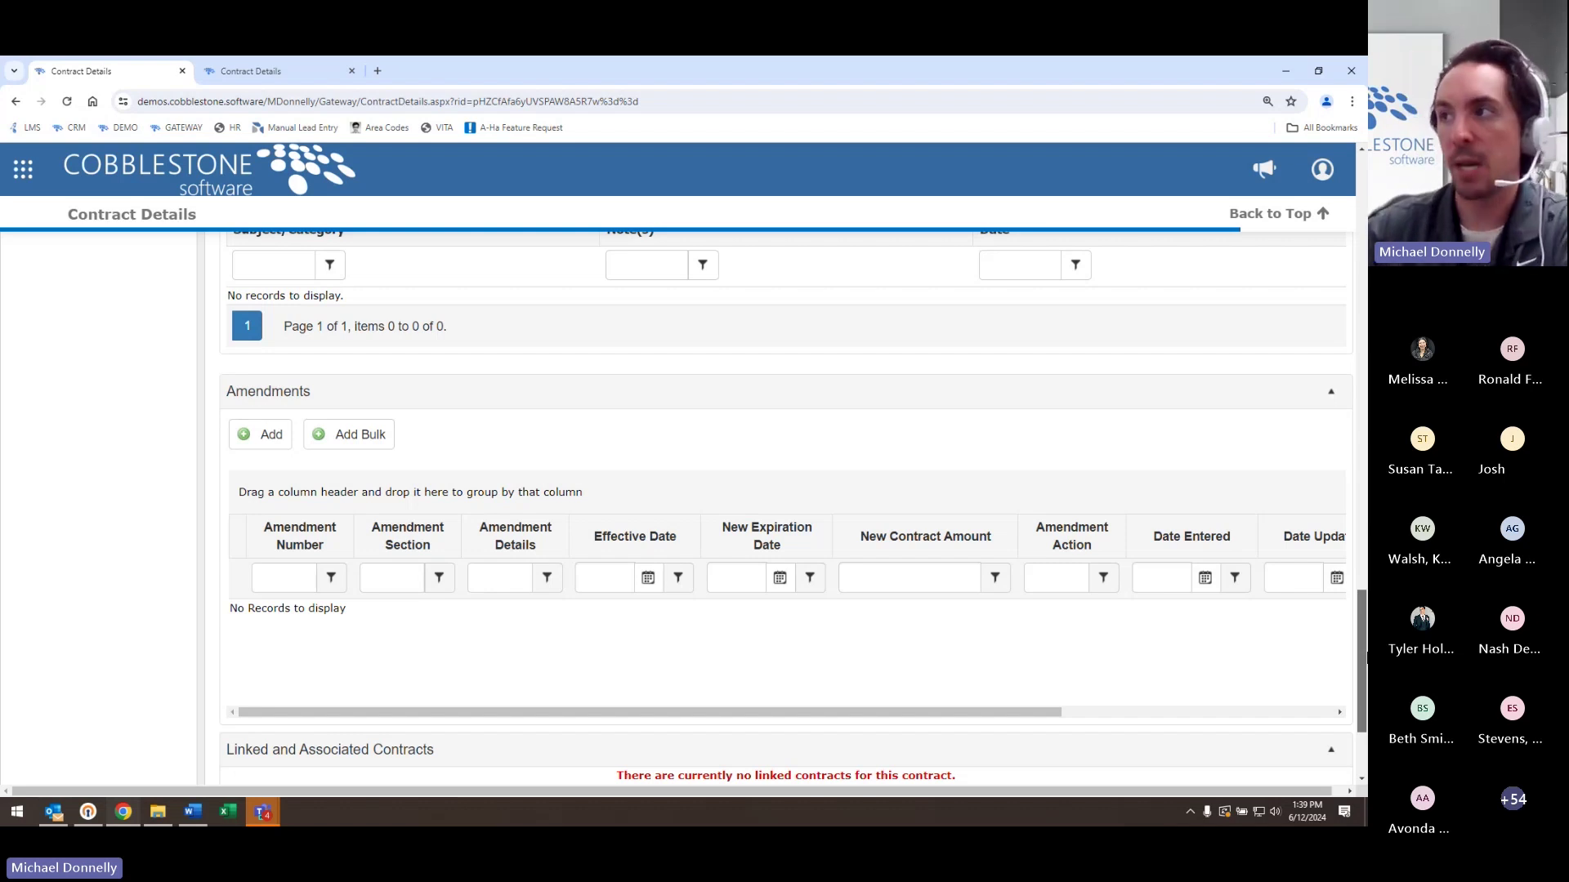
click(249, 72)
scroll(430, 564, down, 2)
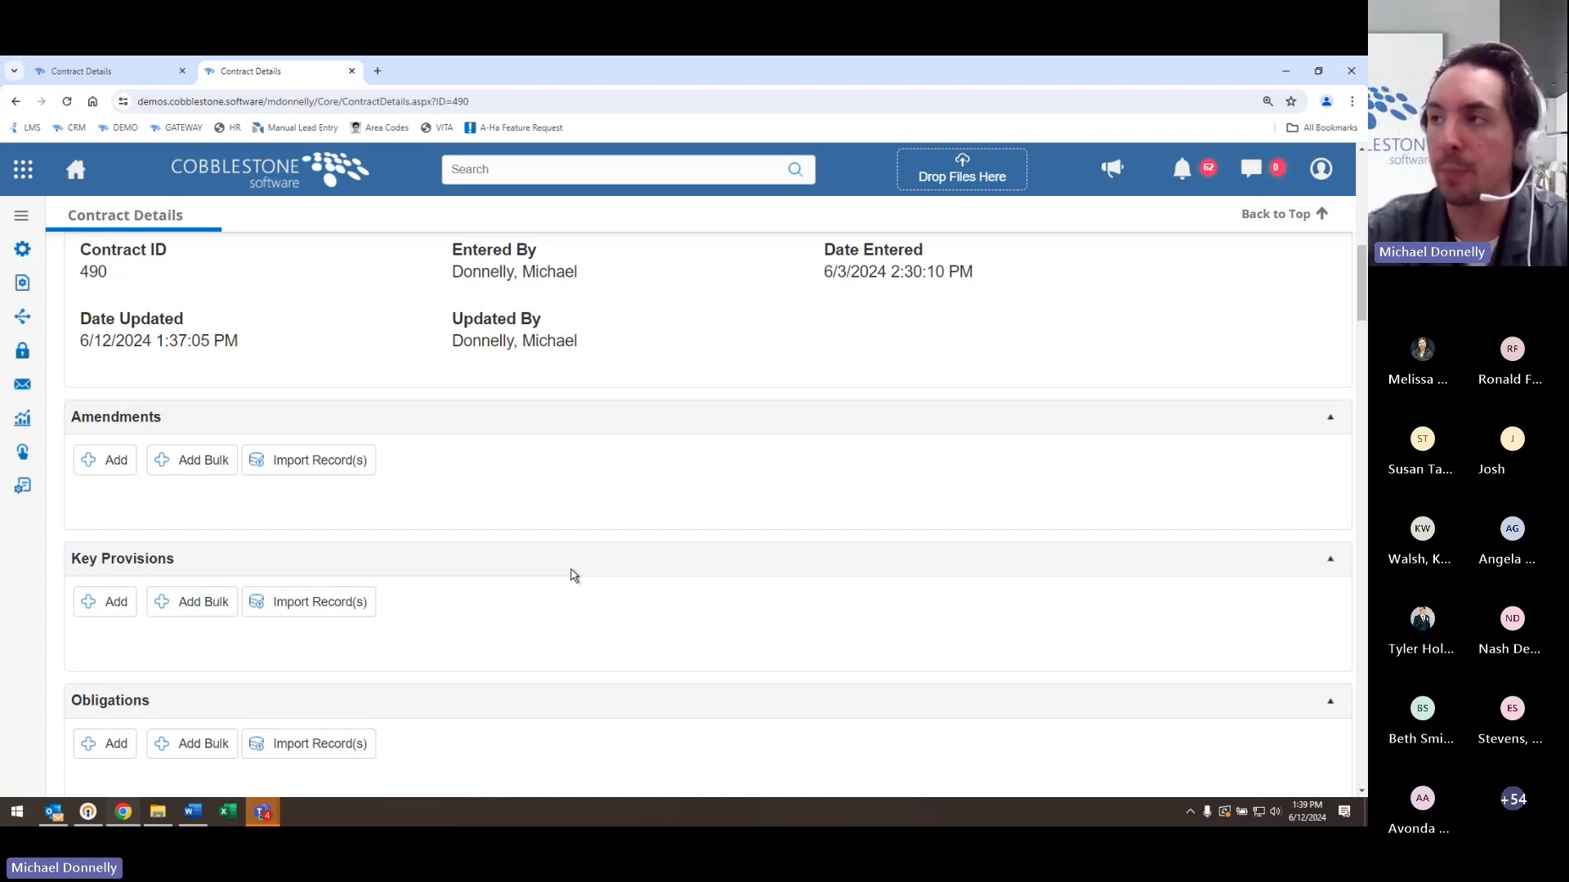
click(119, 63)
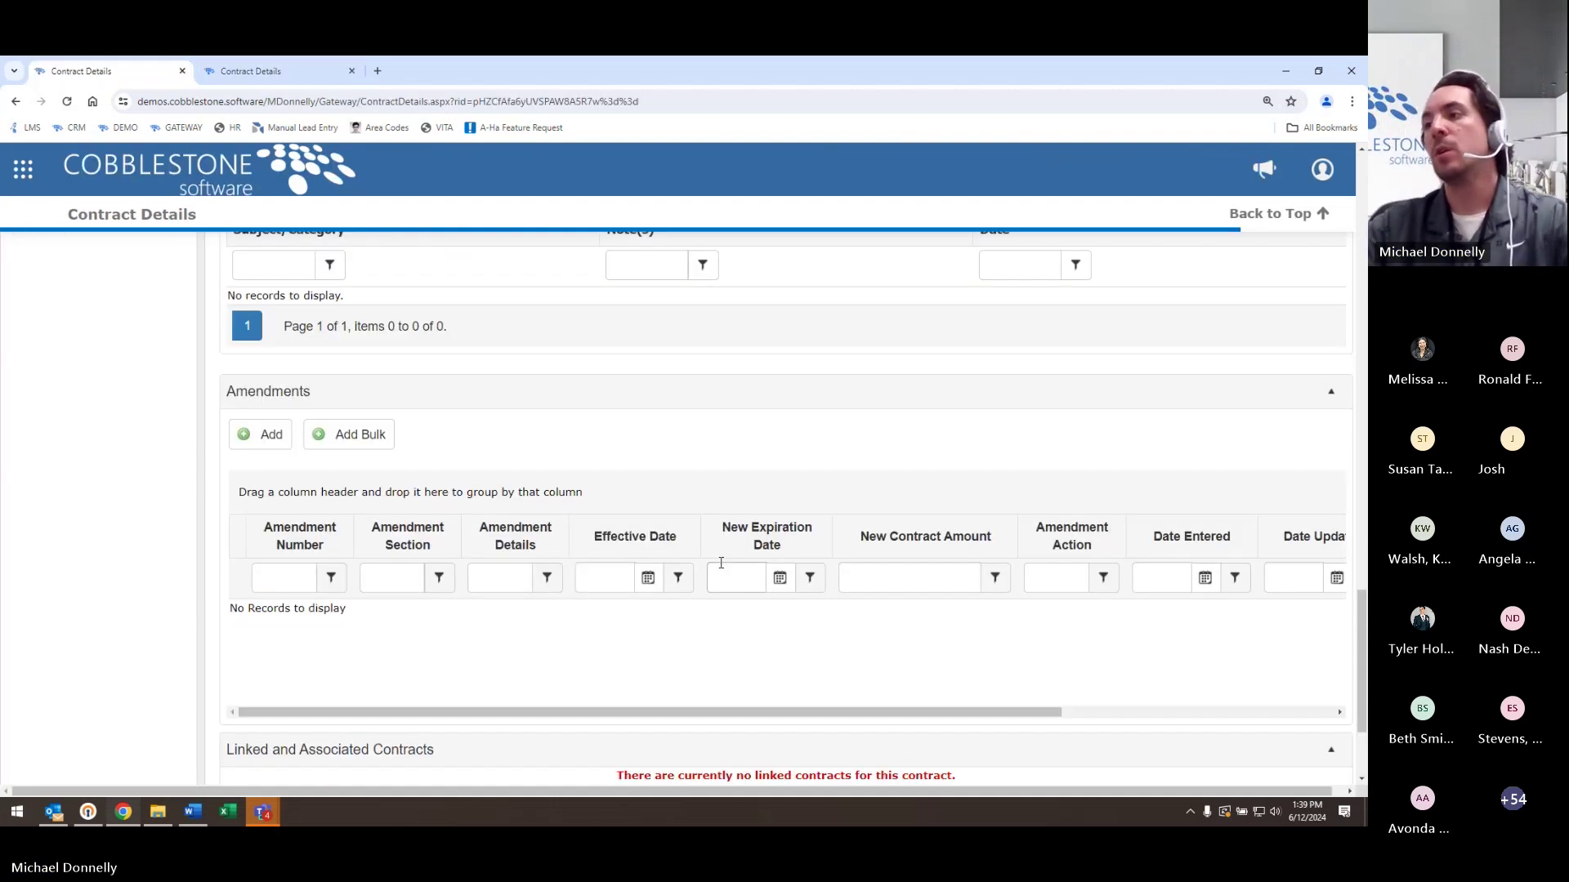
scroll(115, 631, up, 15)
scroll(108, 640, down, 1)
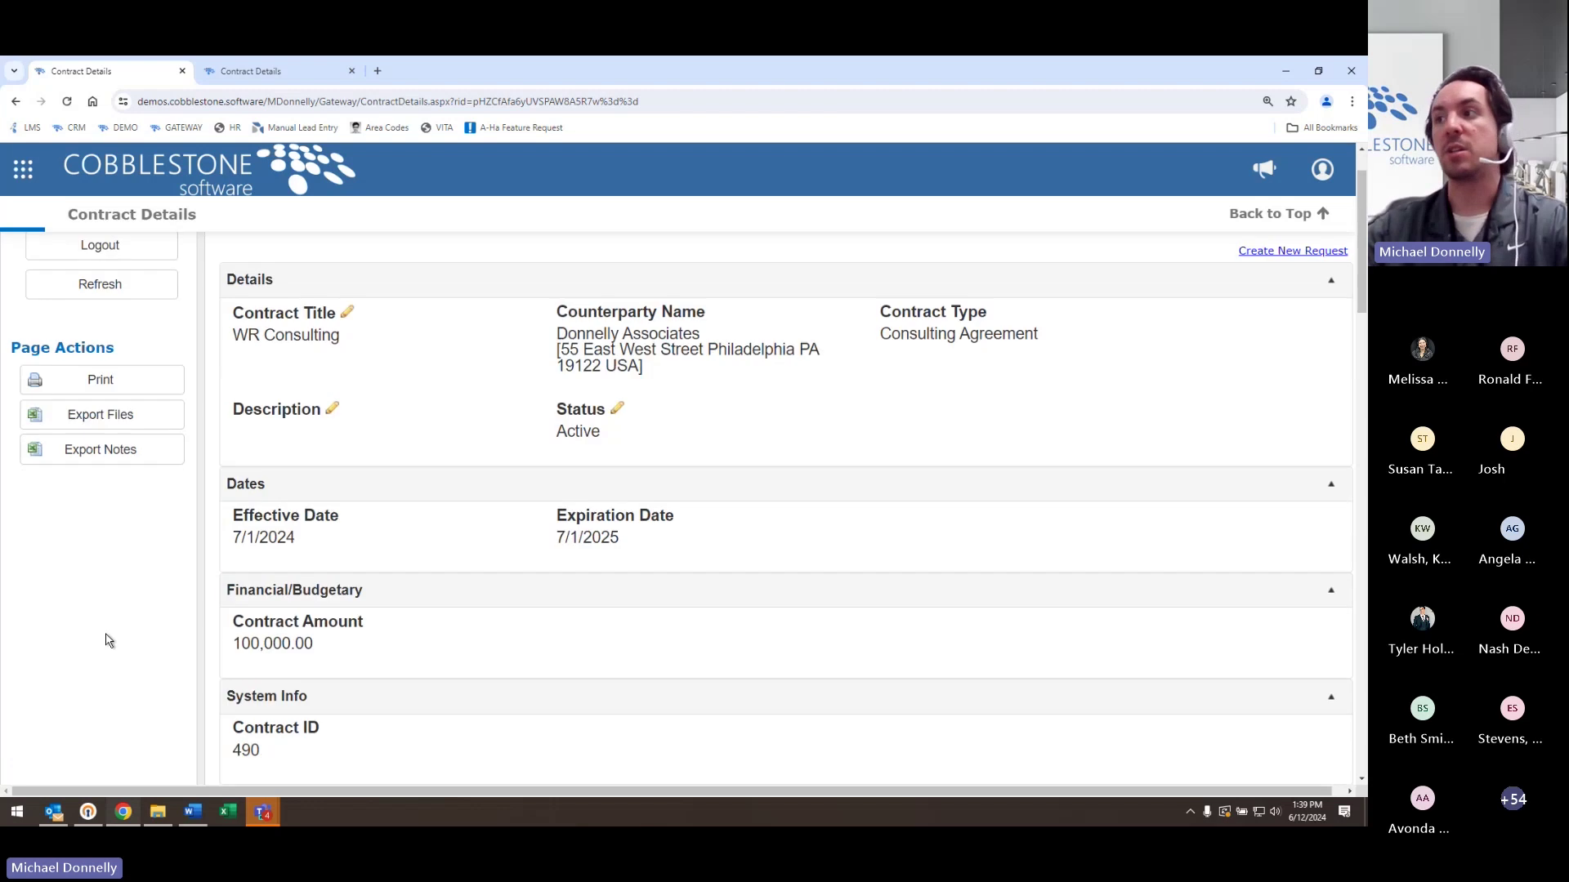
- Open the VITA Statewide Contract Search public portal from the bookmarks bar
scroll(106, 641, up, 1)
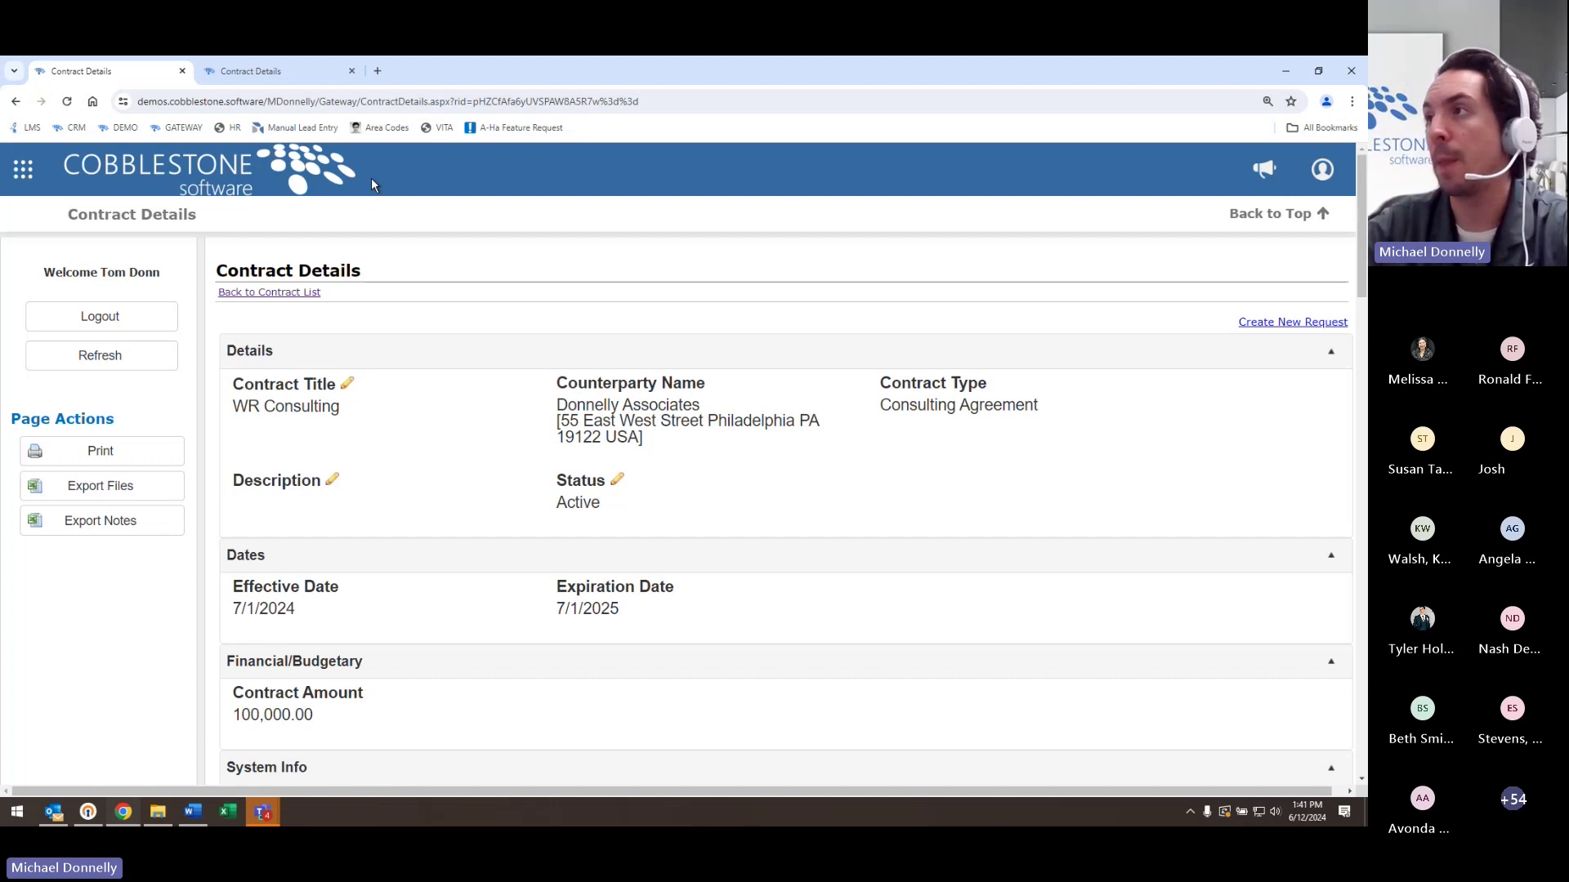
click(437, 135)
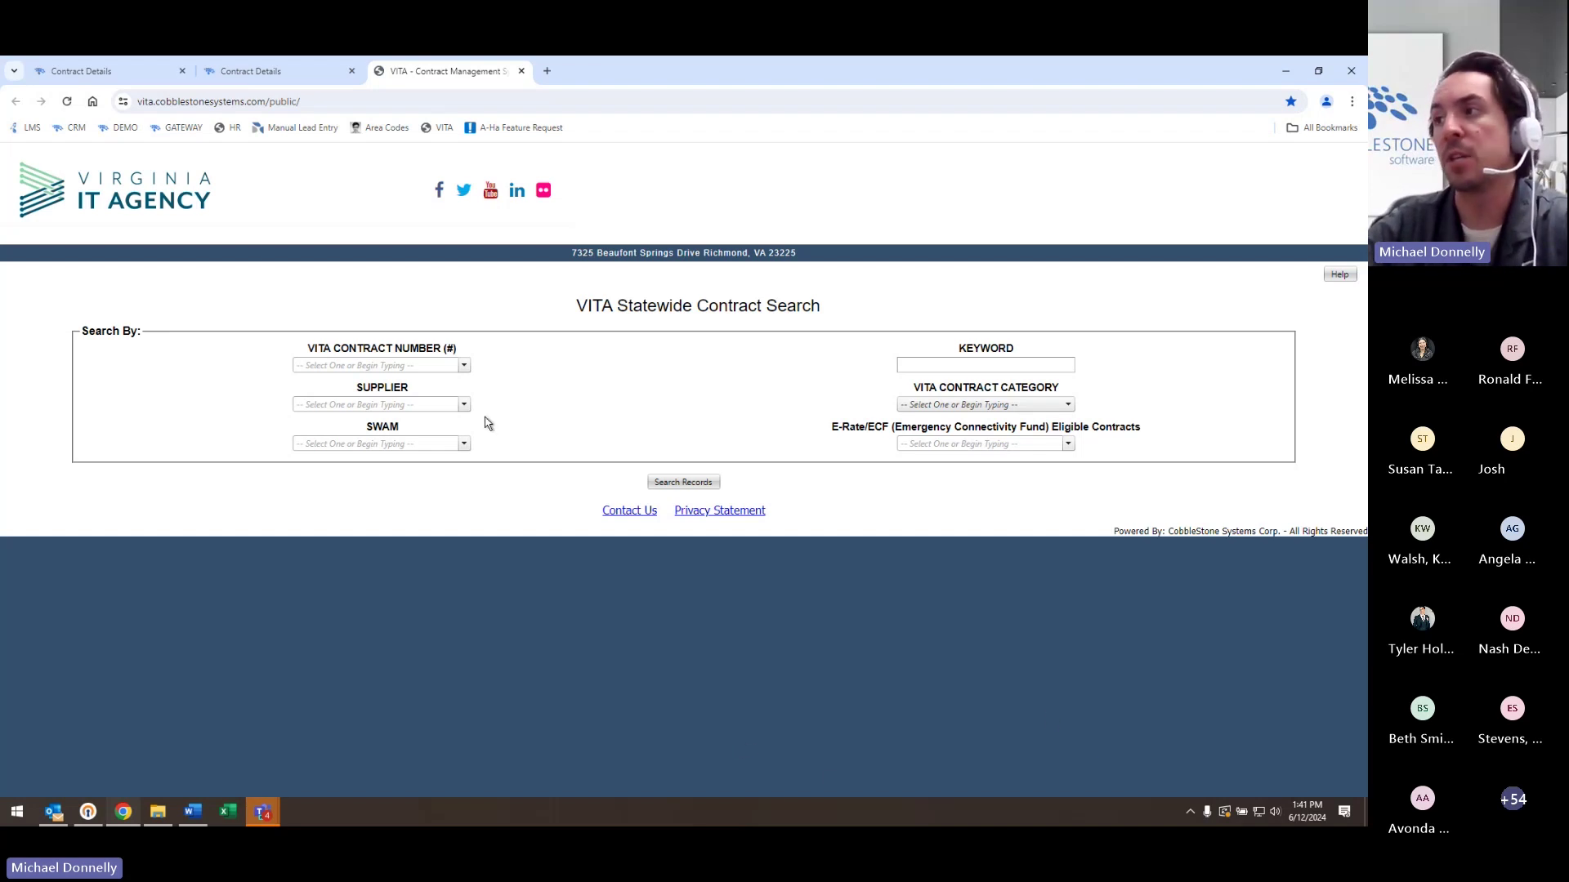
- Search contracts by supplier Afton Communications Corp and view the Paging Services contract VA-190517-AFT
click(384, 366)
click(600, 411)
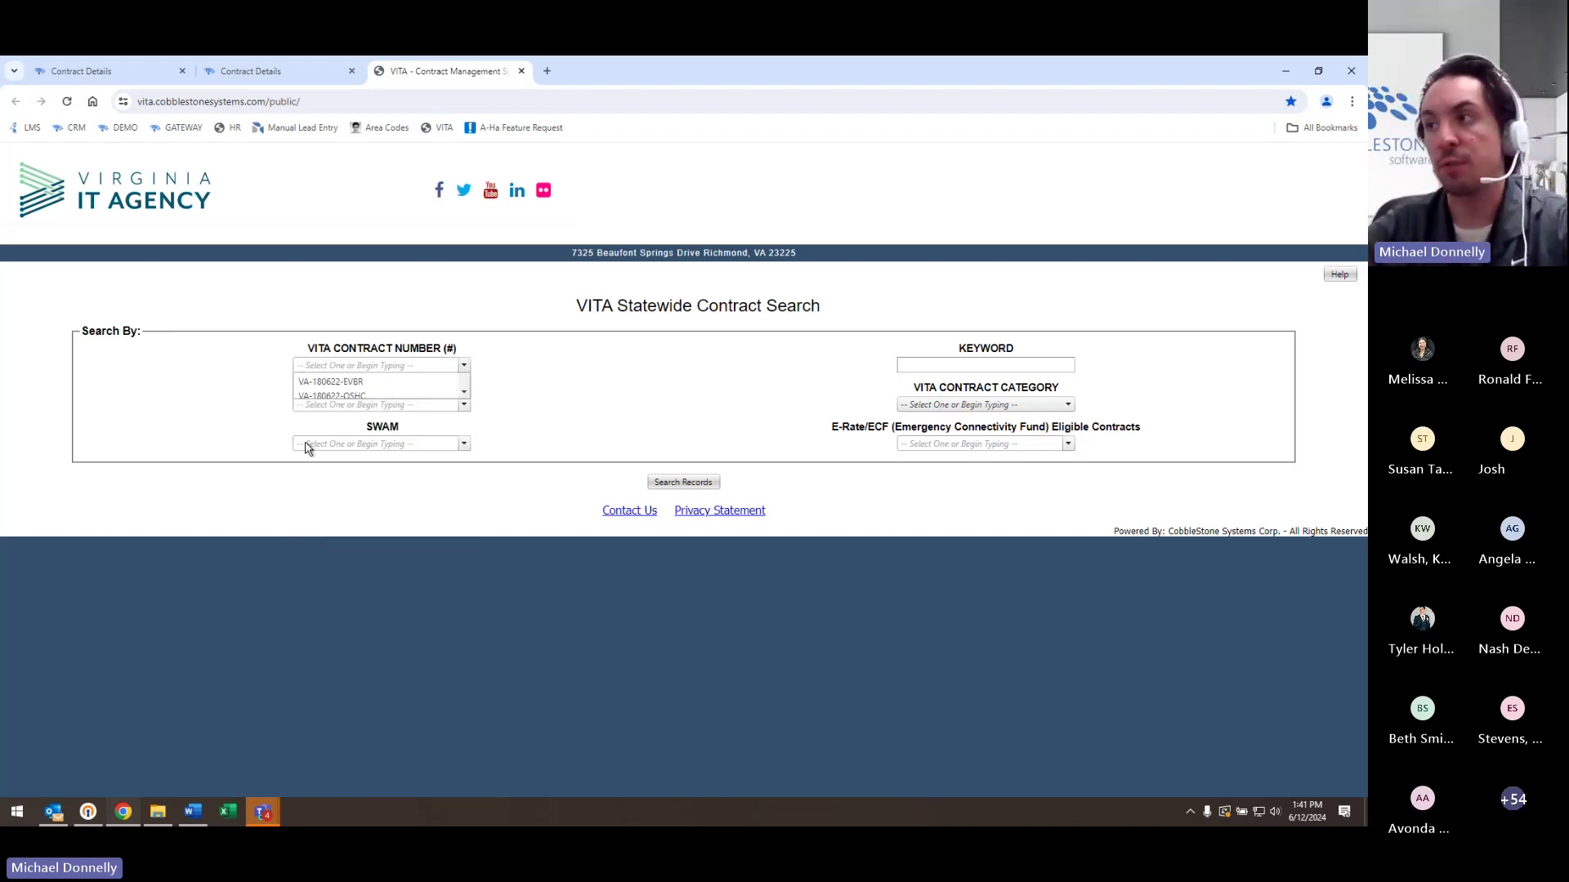
click(455, 404)
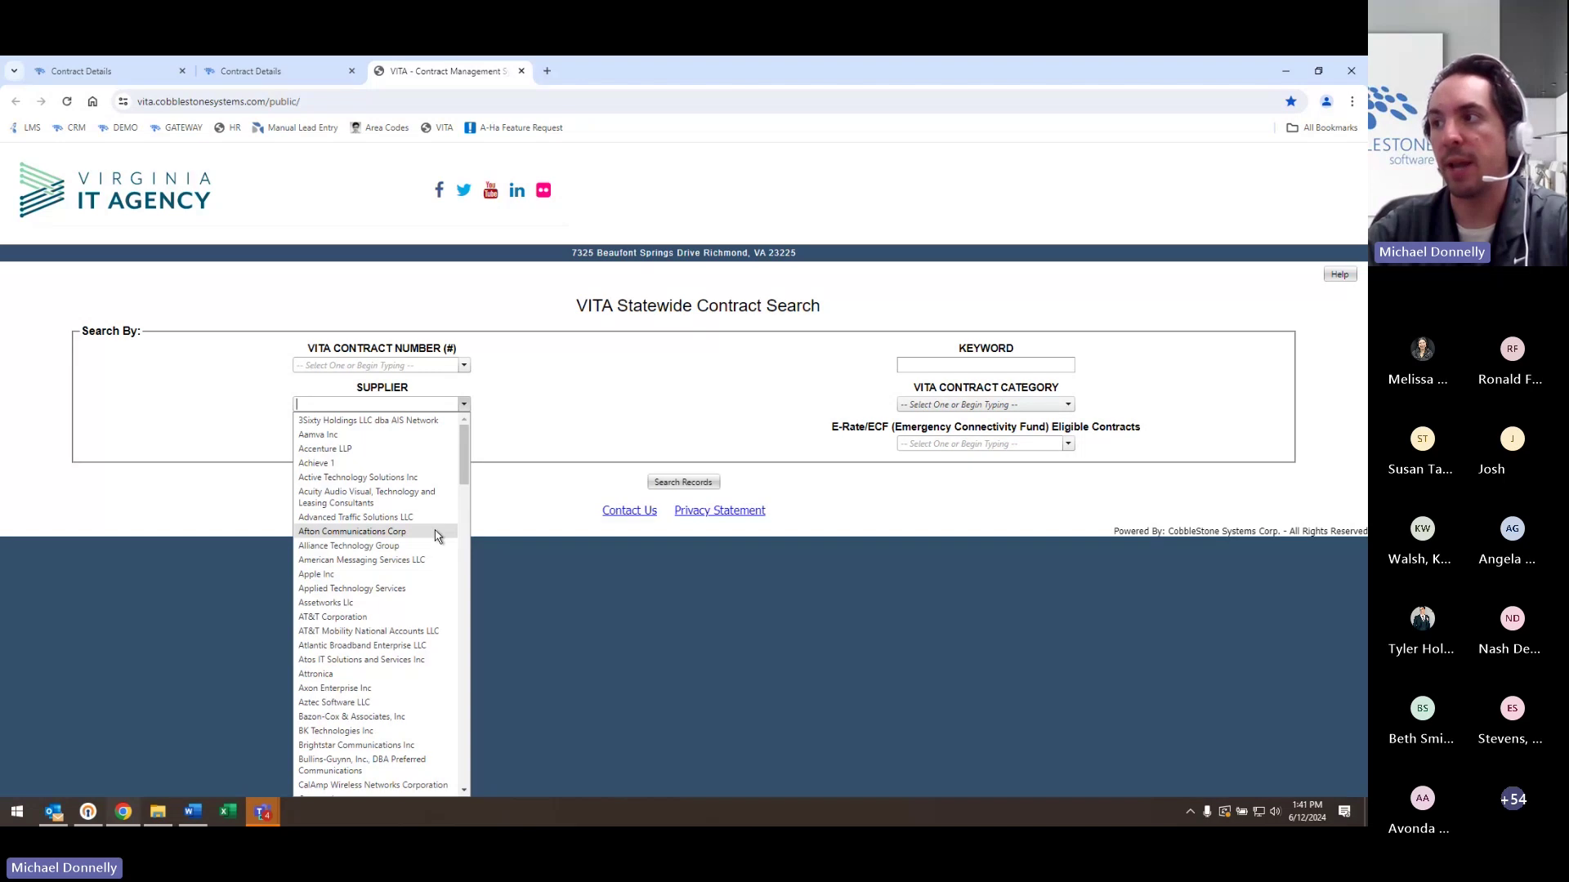
click(433, 532)
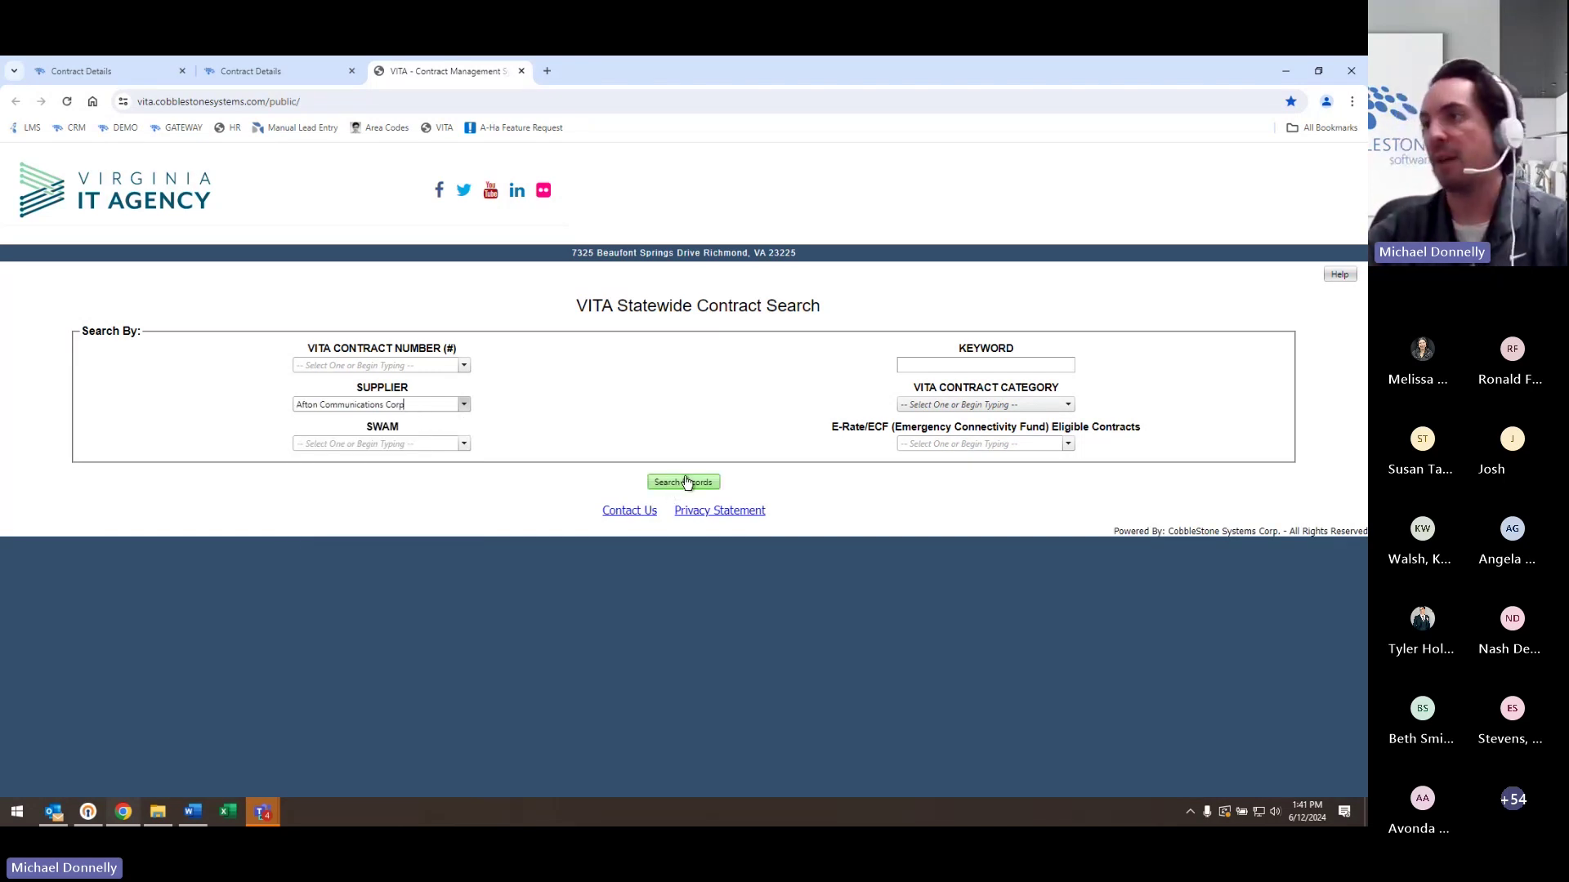
click(687, 482)
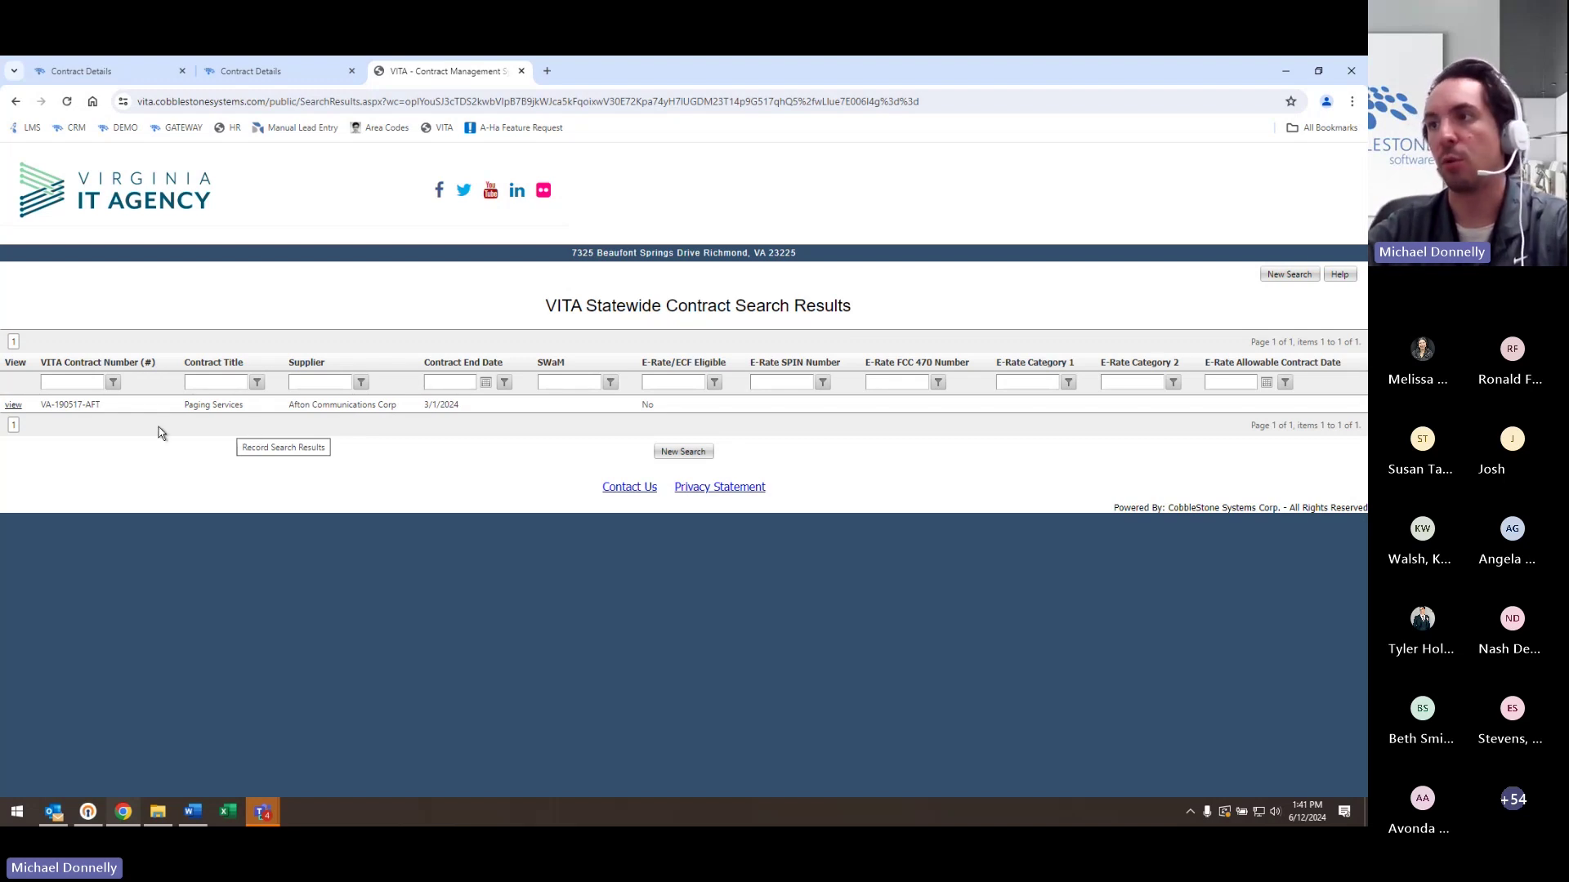
click(11, 406)
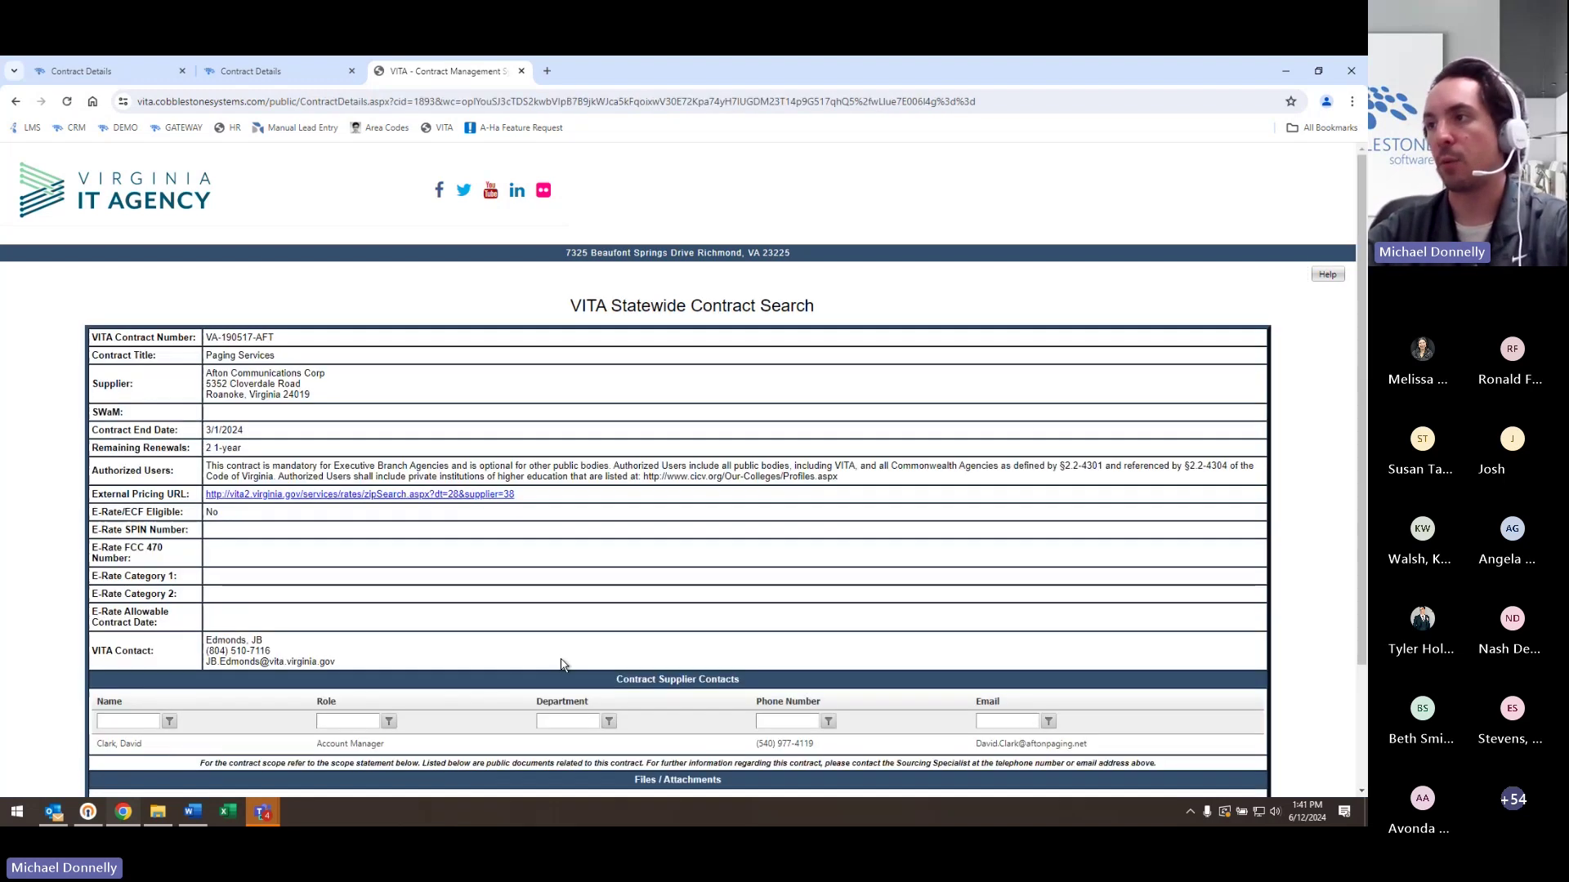
scroll(1027, 427, down, 2)
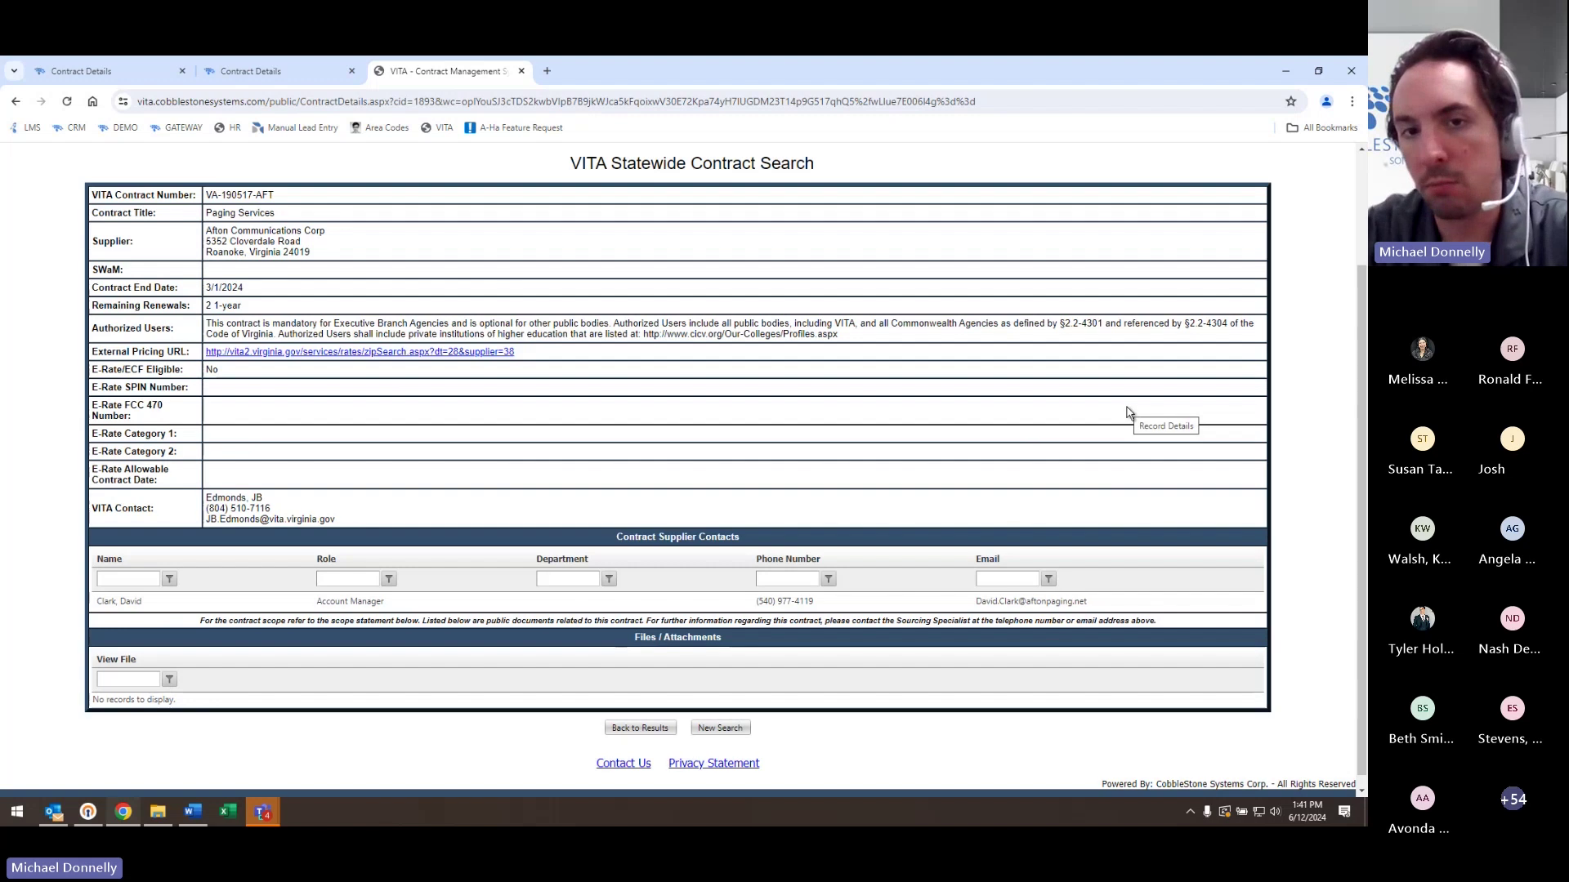